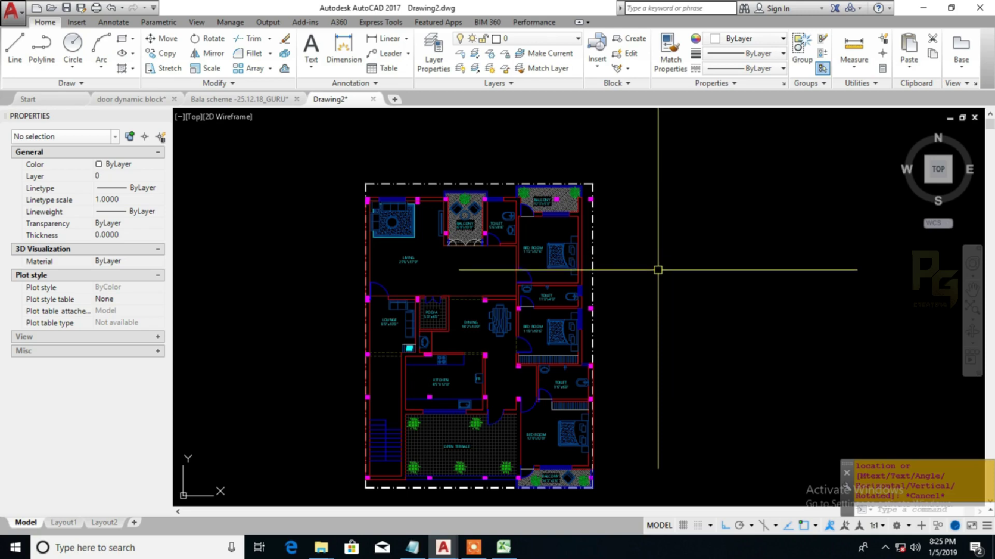
Step: Look over the whole floor plan, examining the room layout and the magenta columns
scroll(412, 209, up, 4)
middle_drag(431, 212, 399, 220)
scroll(441, 197, down, 2)
middle_drag(535, 270, 559, 120)
scroll(567, 285, down, 2)
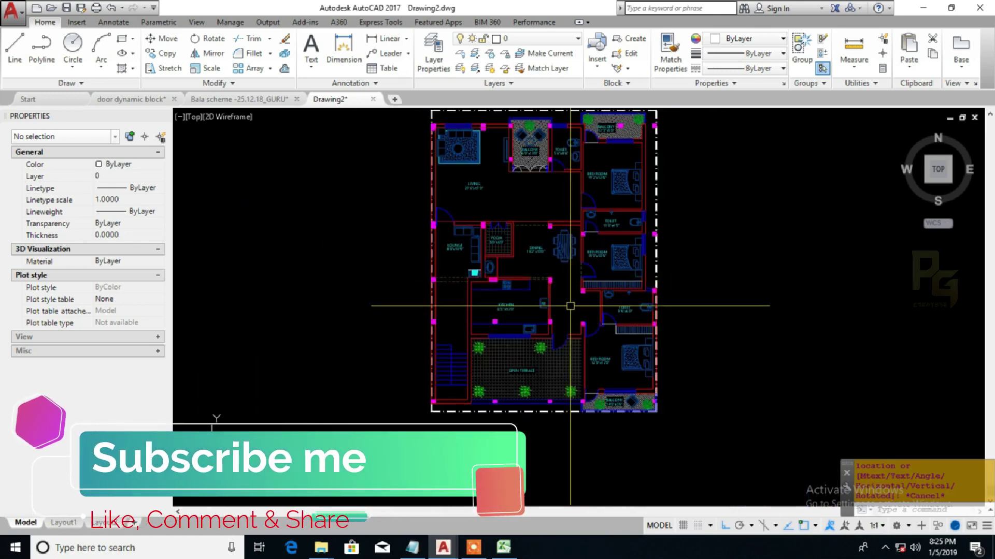
scroll(570, 306, up, 4)
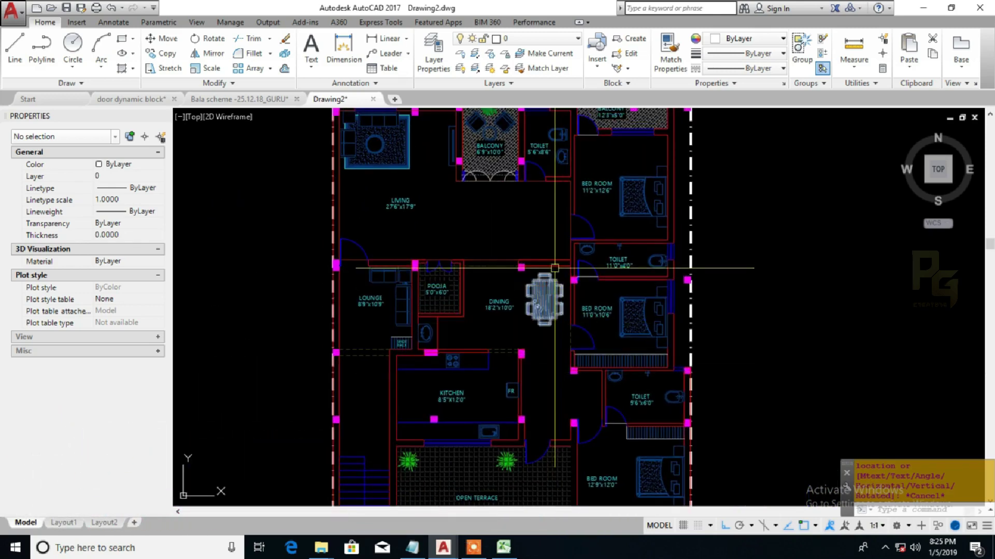
middle_drag(551, 207, 530, 302)
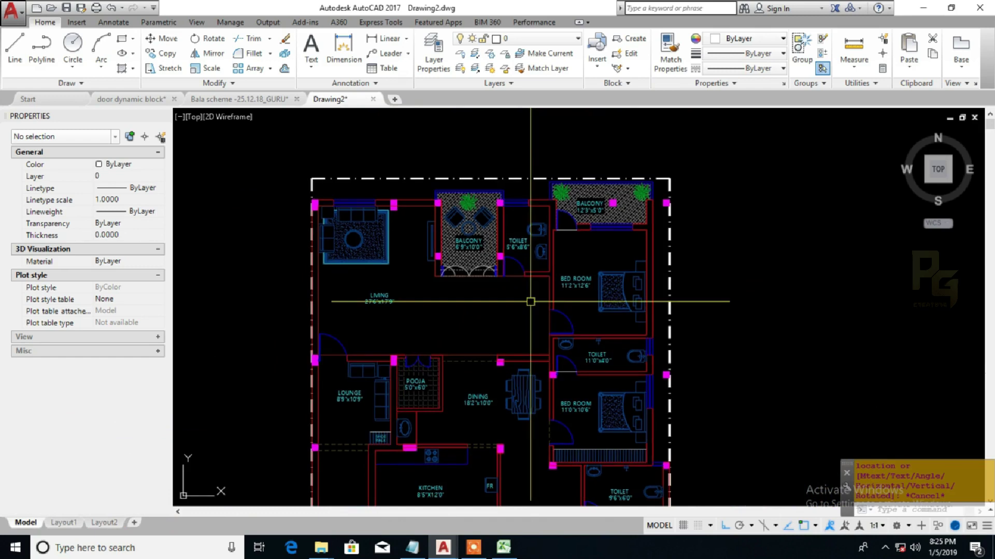
middle_drag(516, 312, 544, 316)
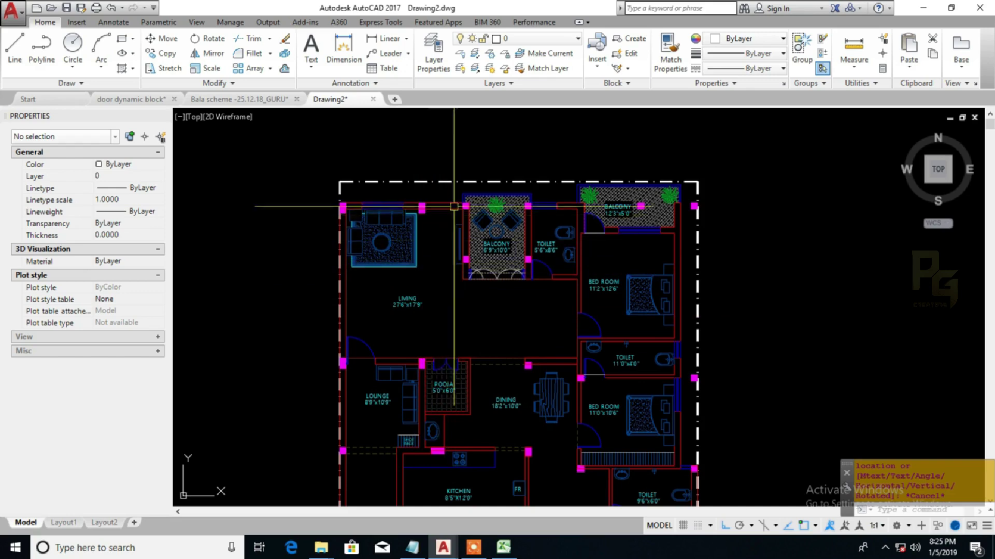
Step: Inspect the properties of the columns by the living room balcony, on the living room's upper wall and at the kitchen corner
scroll(457, 209, up, 4)
click(480, 210)
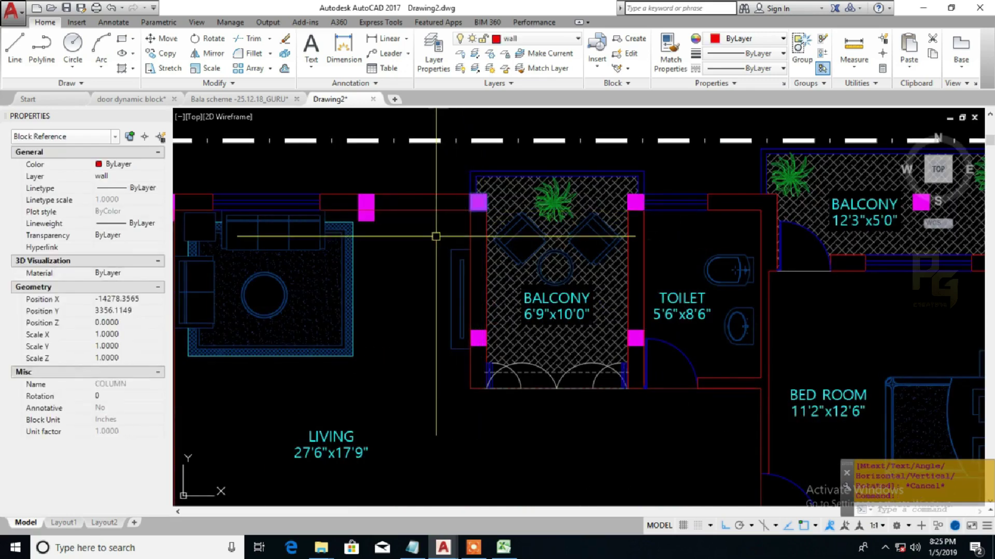
key(Escape)
click(366, 208)
scroll(387, 232, down, 2)
middle_drag(401, 308, 404, 166)
middle_drag(428, 236, 413, 183)
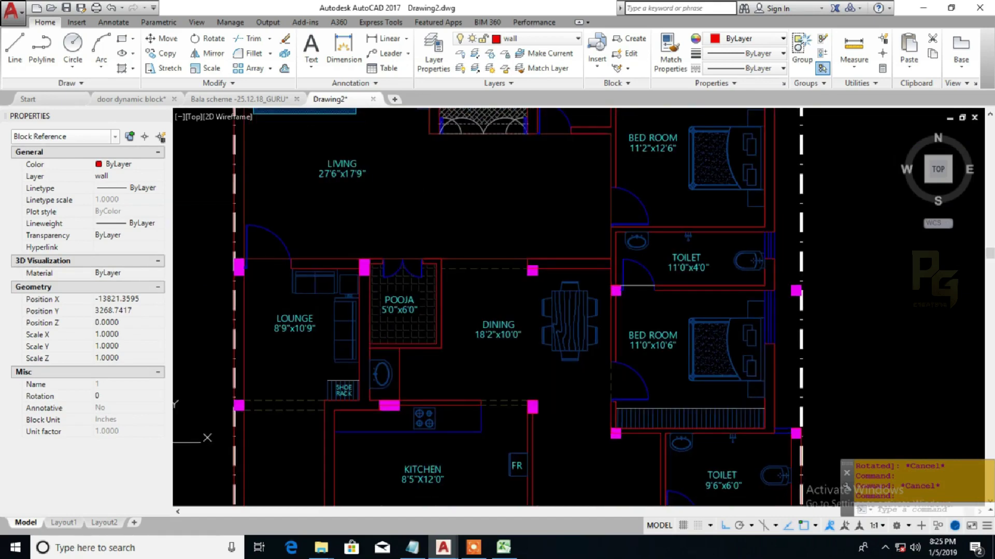
key(Escape)
scroll(539, 415, up, 2)
click(535, 405)
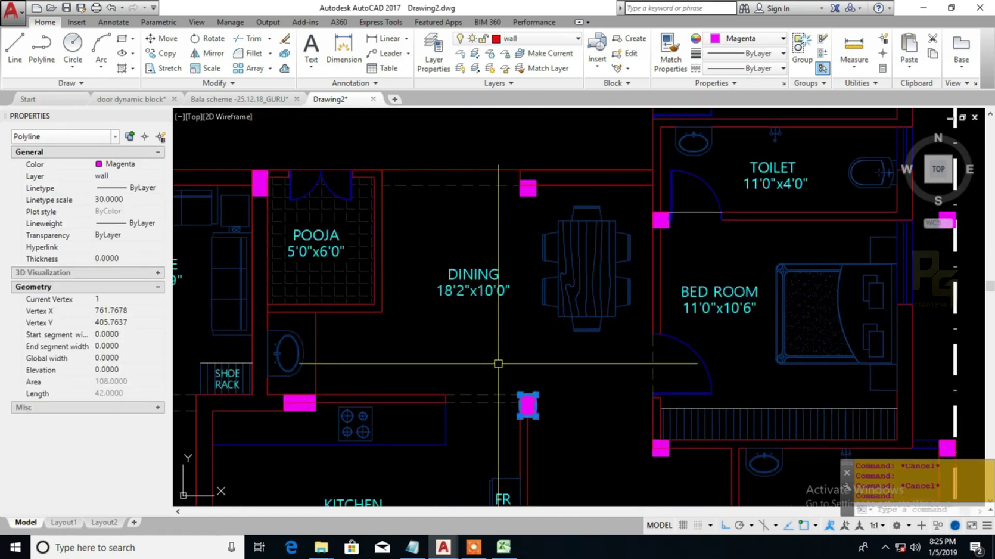
key(Escape)
middle_drag(322, 405, 392, 384)
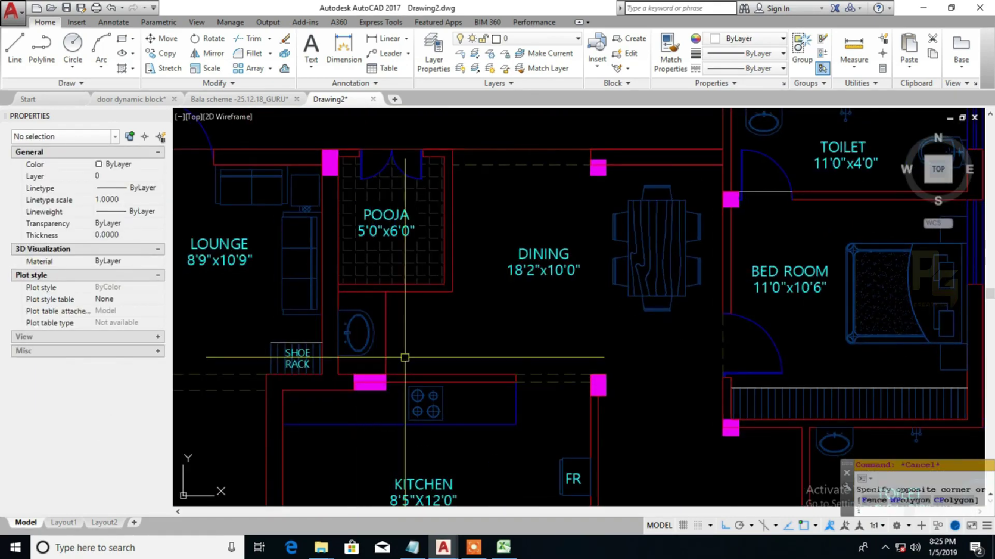
scroll(435, 382, down, 2)
click(443, 380)
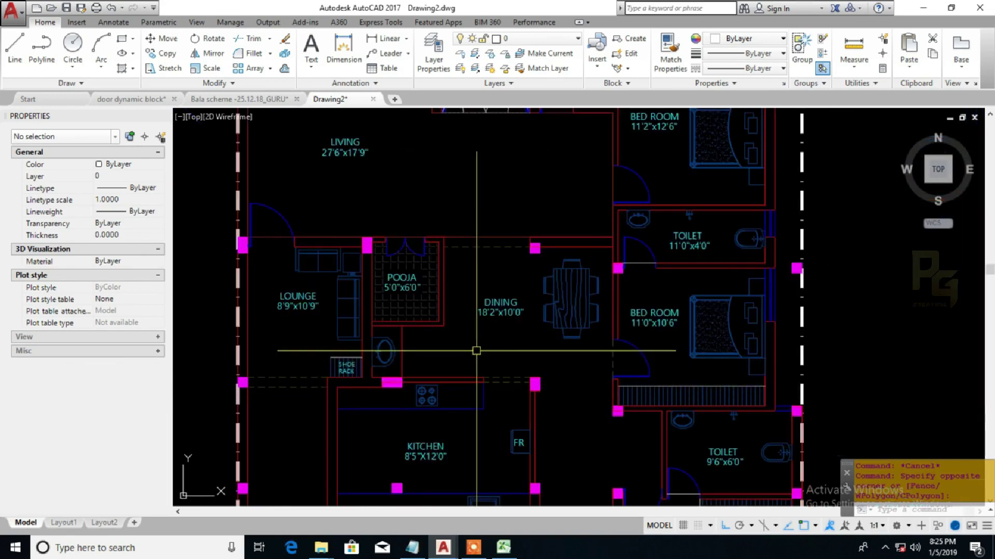
Step: Add linear dimensions for the width and height of the column above the dining table
scroll(531, 272, up, 2)
middle_drag(527, 276, 536, 261)
text(dli)
key(Return)
scroll(541, 239, up, 2)
click(533, 220)
click(558, 219)
click(552, 269)
key(Return)
click(534, 196)
click(534, 220)
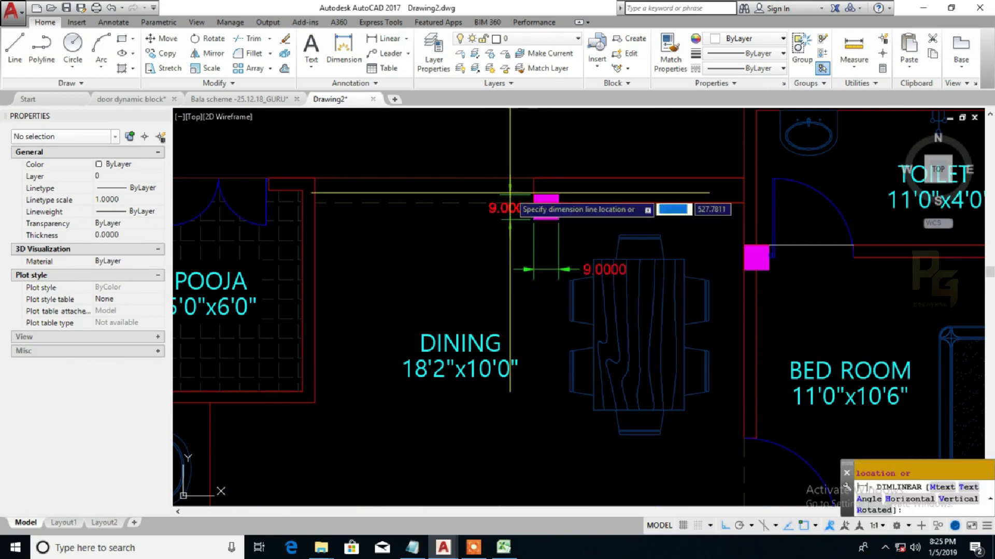
click(500, 207)
Step: Add linear dimensions for the height and width of the column between the lounge and the pooja room
middle_drag(222, 235, 437, 238)
scroll(437, 238, down, 2)
scroll(407, 225, up, 2)
key(Return)
click(358, 233)
click(358, 196)
click(418, 180)
key(Return)
click(358, 212)
click(369, 193)
click(368, 161)
scroll(475, 333, down, 2)
scroll(475, 333, up, 1)
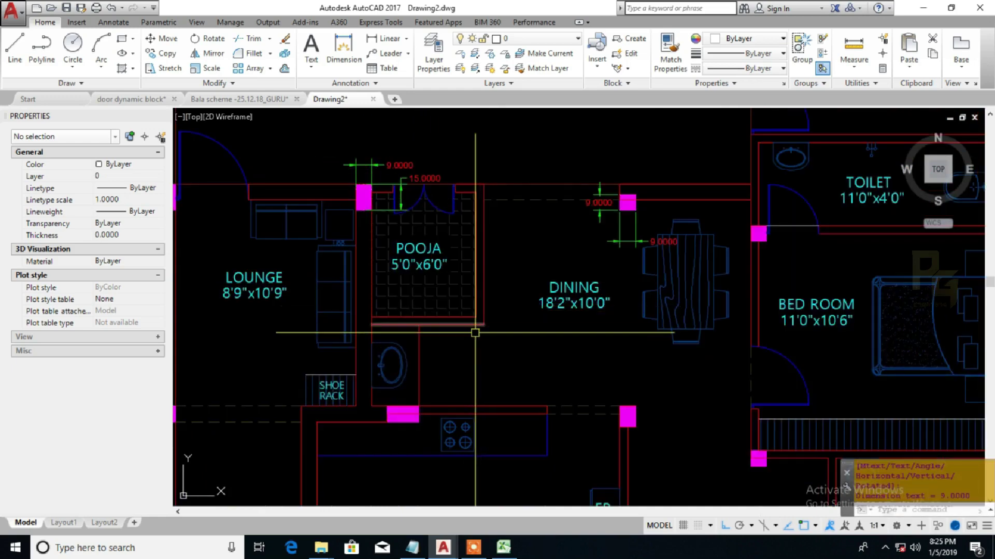
middle_drag(475, 333, 458, 317)
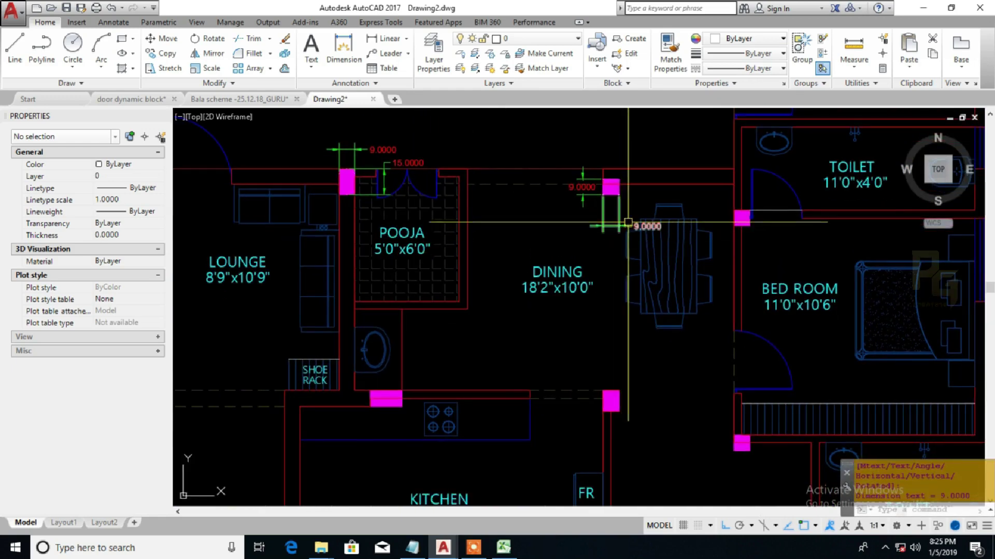
Step: Add linear dimensions for the width and height of the column in the kitchen wall below the washbasin
key(Return)
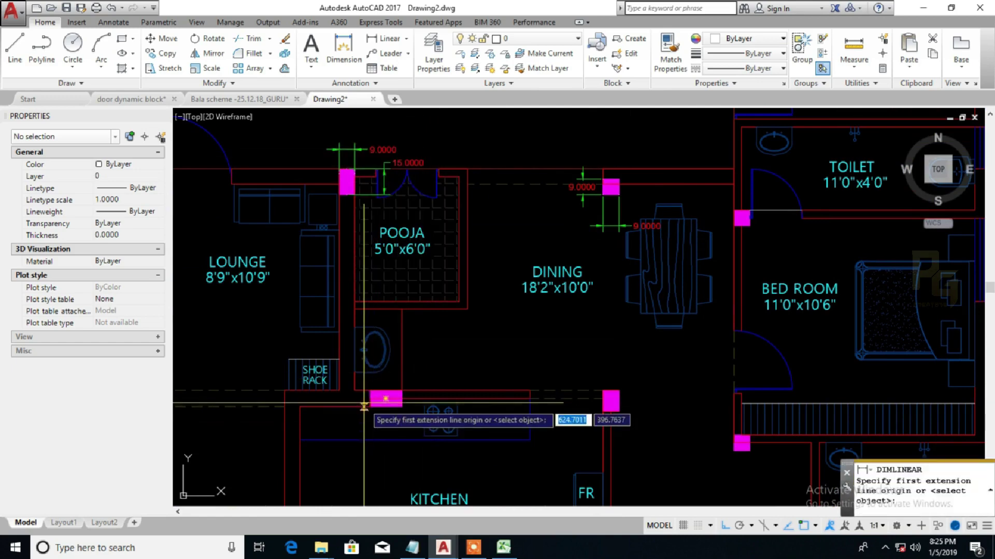
scroll(366, 402, up, 4)
click(376, 392)
click(457, 393)
click(505, 328)
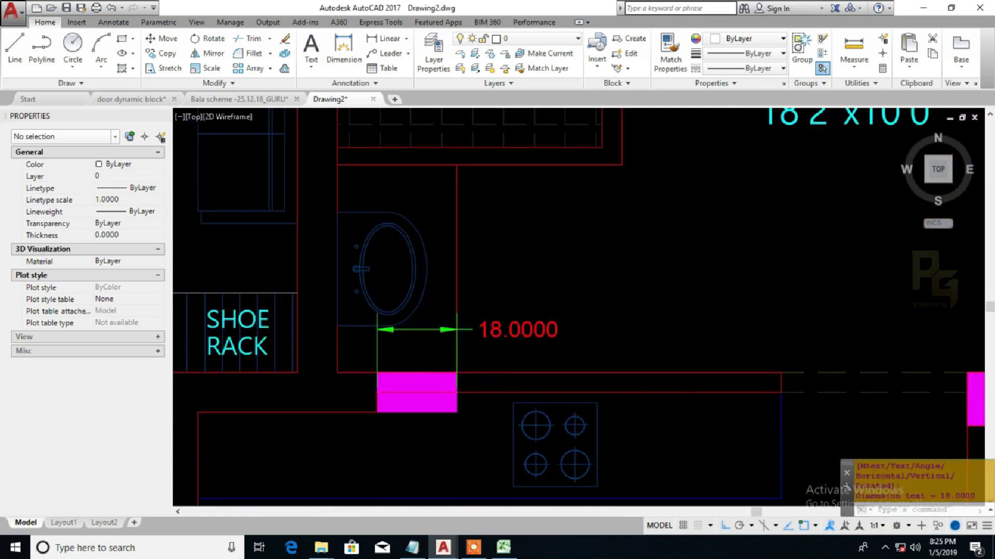
scroll(504, 325, down, 2)
click(439, 379)
click(441, 354)
click(385, 366)
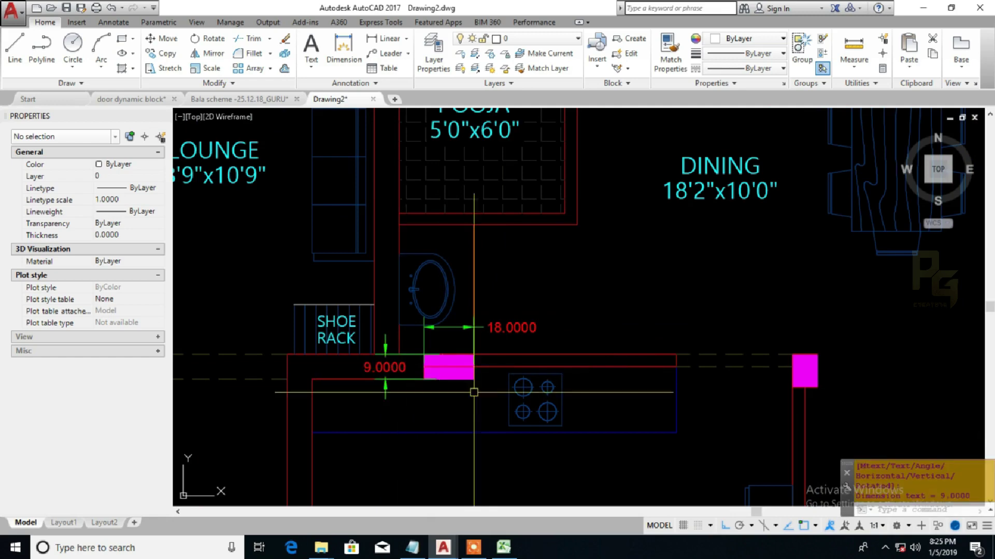
Step: Add linear dimensions for the width and height of the column at the kitchen corner below the dining area
middle_drag(678, 392, 598, 391)
key(Return)
click(713, 386)
click(738, 386)
click(742, 422)
key(Return)
click(738, 385)
click(738, 353)
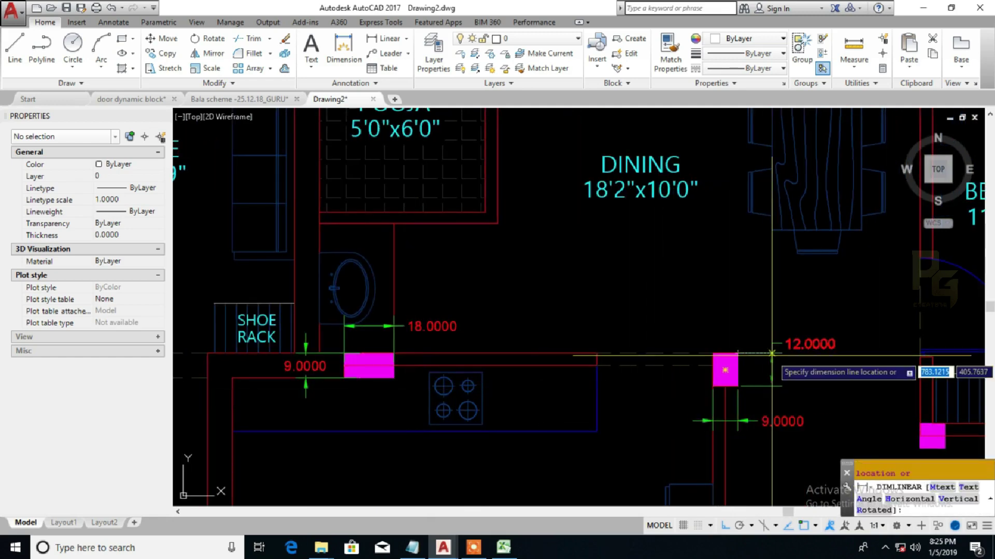
click(770, 369)
scroll(723, 298, down, 2)
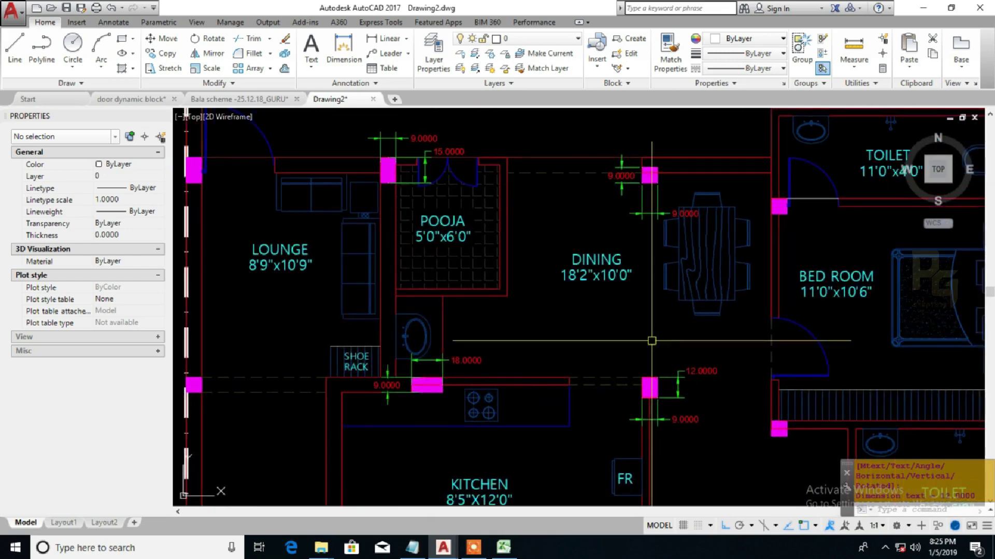
Step: Compare the sizes of the four dimensioned columns around the pooja, dining and kitchen areas
middle_drag(640, 321, 623, 332)
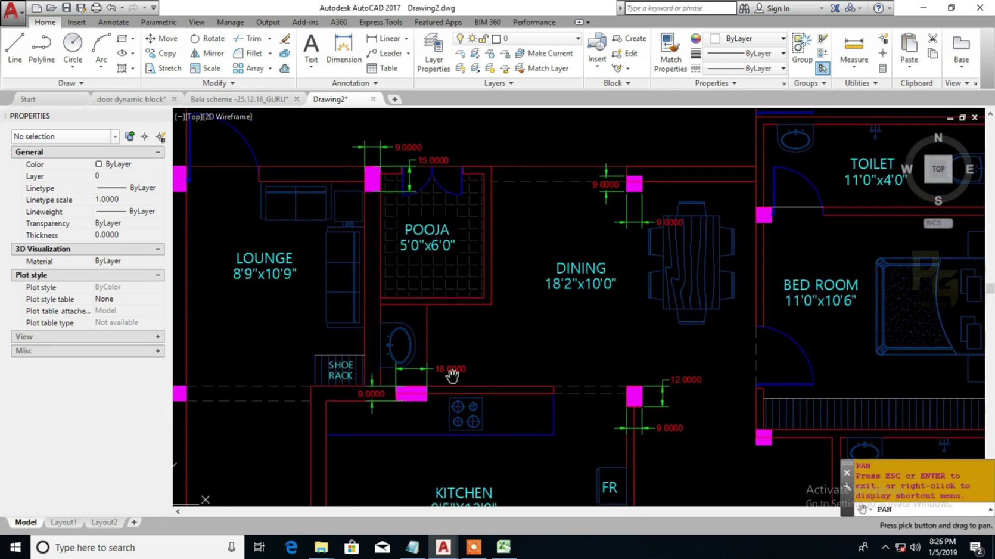
scroll(696, 391, up, 2)
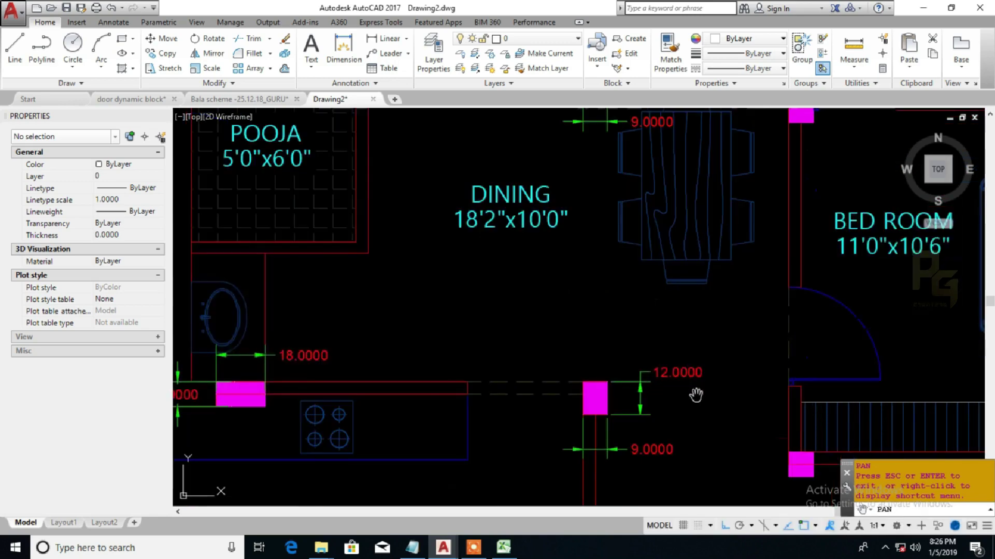
drag(689, 400, 686, 474)
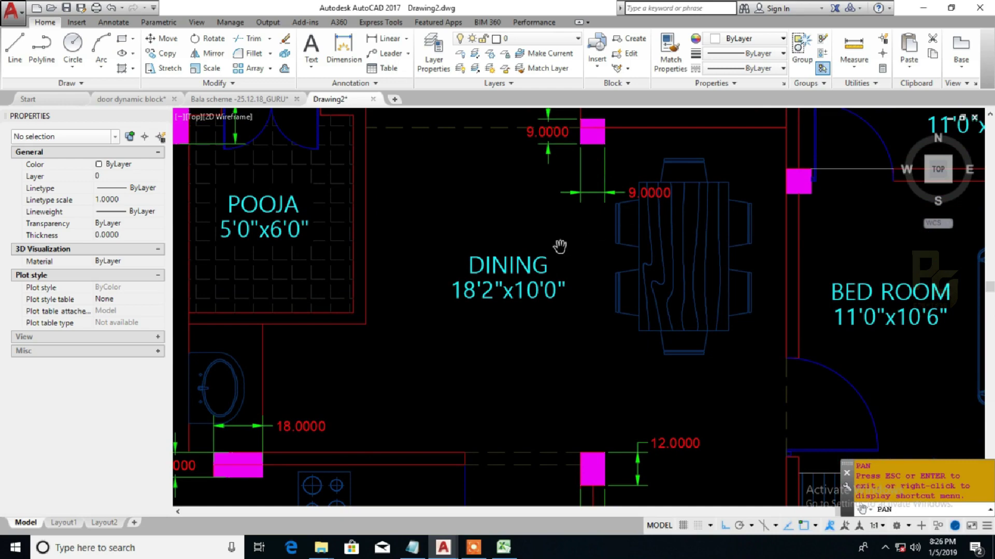
scroll(560, 247, down, 2)
drag(568, 322, 557, 281)
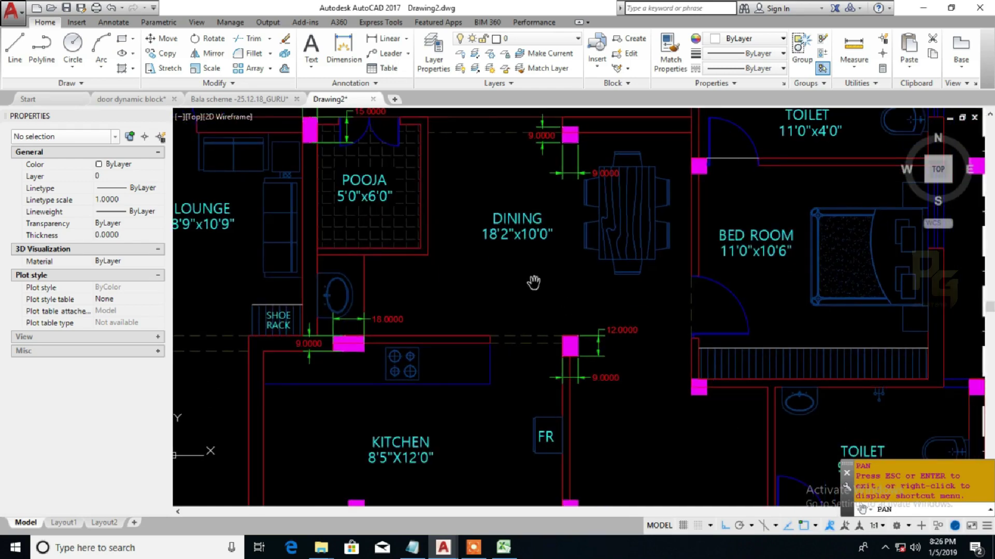
drag(534, 283, 539, 316)
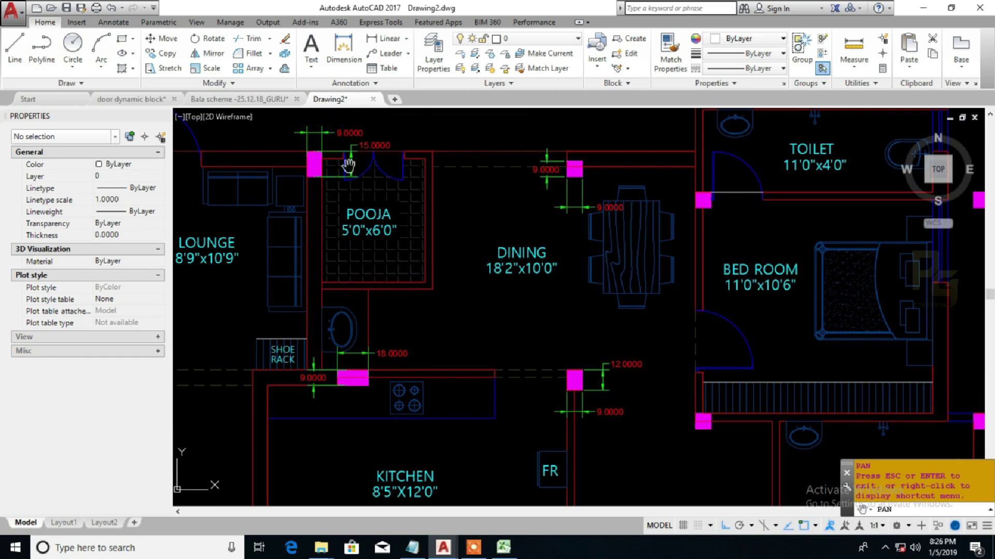
key(Escape)
Step: Try to replace the column beside the pooja room with a copy of the kitchen wall column, and undo it
click(314, 163)
text(E)
key(Return)
click(329, 361)
click(386, 390)
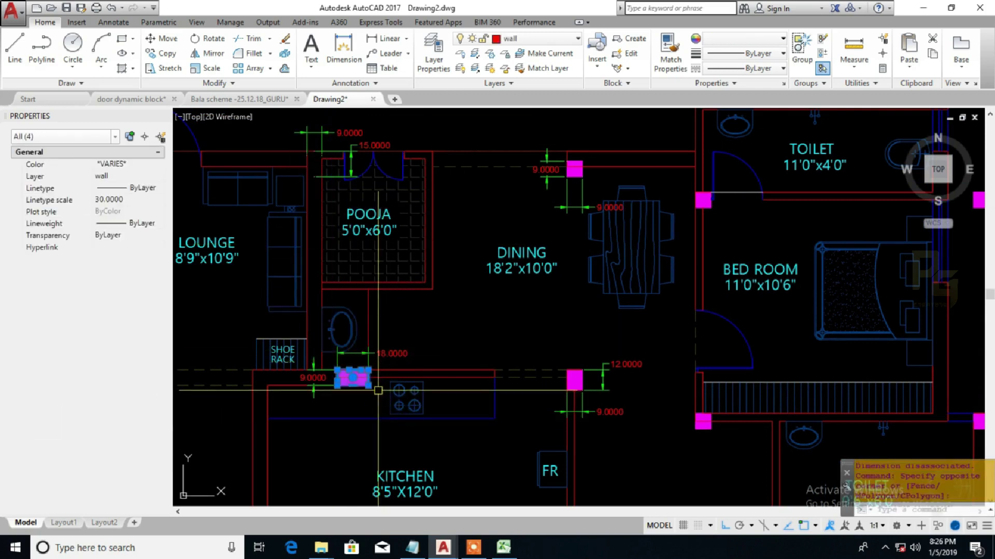
text(co)
key(Return)
click(368, 377)
key(Escape)
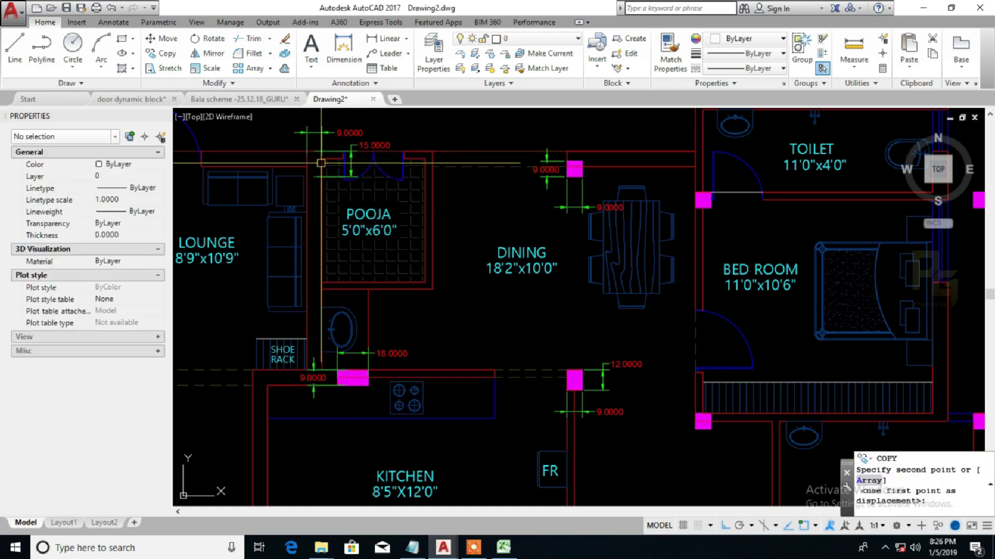
key(ctrl+z)
key(ctrl+z)
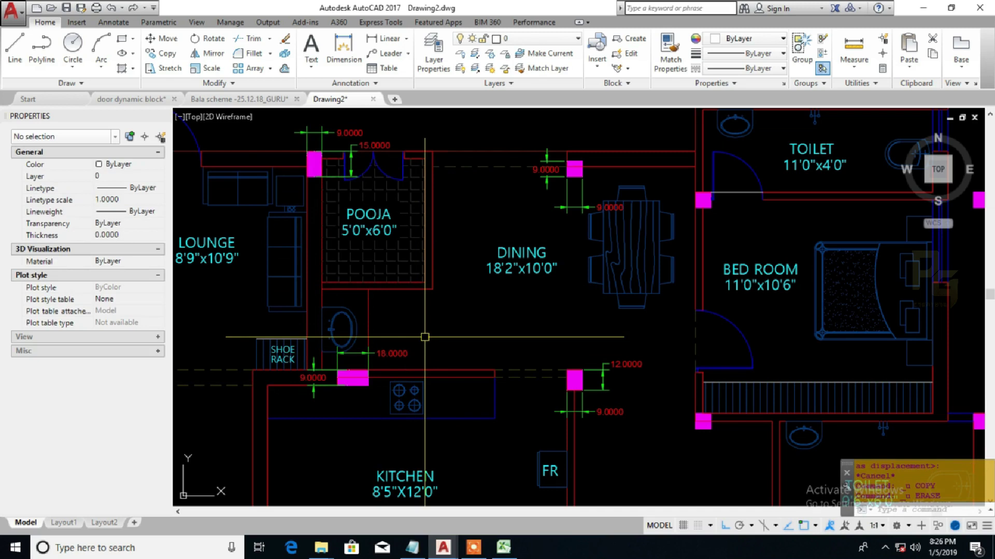
Step: Inspect the properties of the column beside the pooja room and the column above the dining table
click(315, 168)
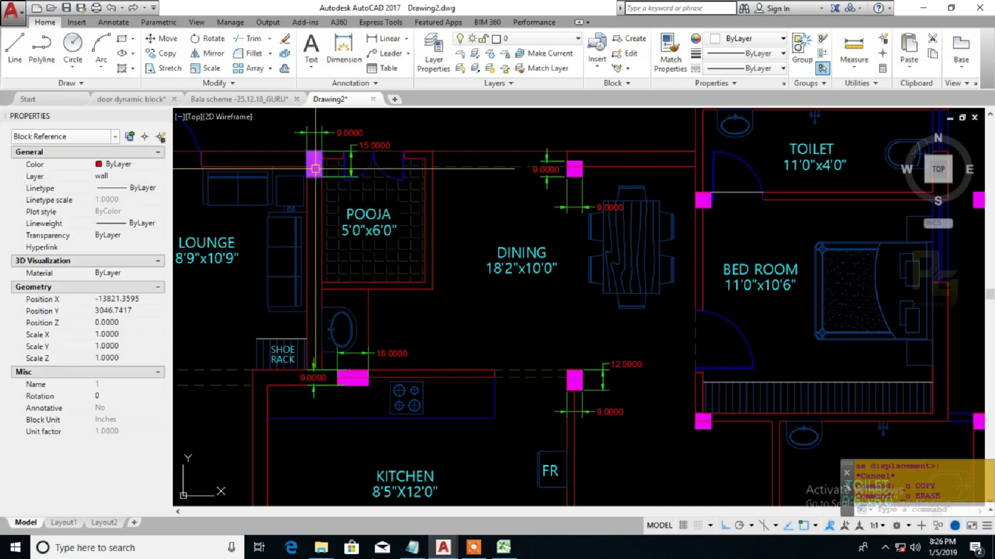
key(Delete)
click(316, 176)
key(Escape)
click(310, 177)
key(Escape)
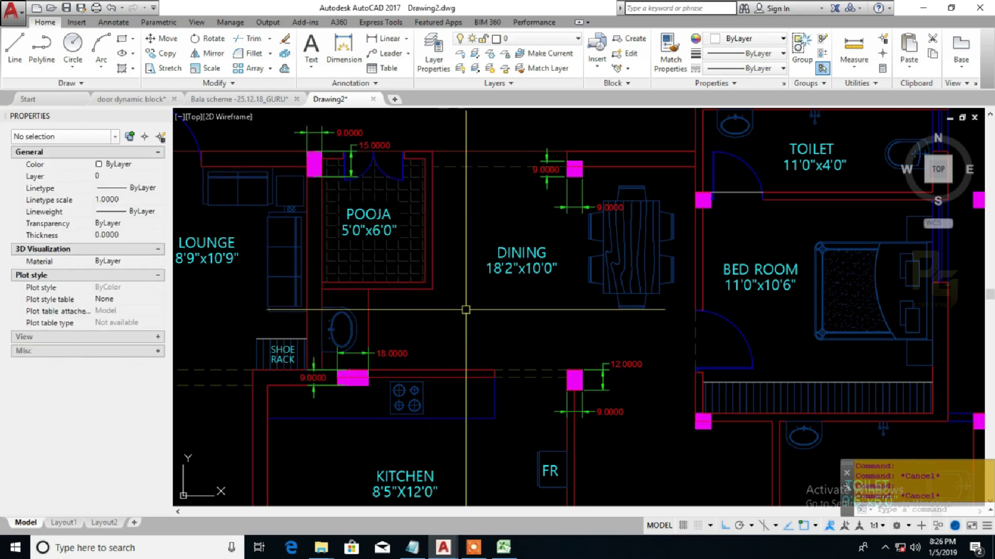
click(314, 177)
key(Escape)
click(574, 169)
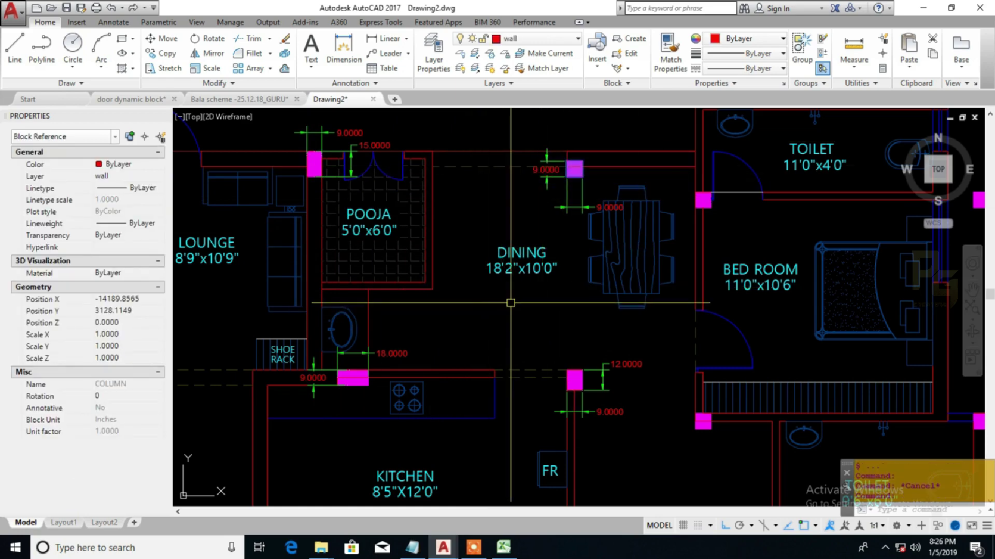
Step: Copy the column block outside the middle bedroom's outer wall into the empty space beside the plan
scroll(487, 303, down, 3)
scroll(456, 311, up, 2)
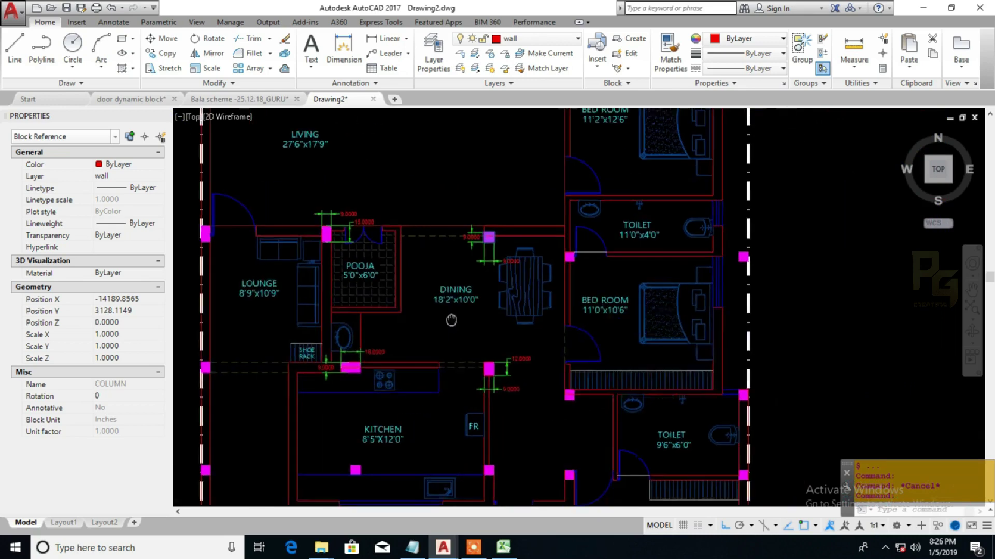
scroll(515, 333, up, 2)
key(Escape)
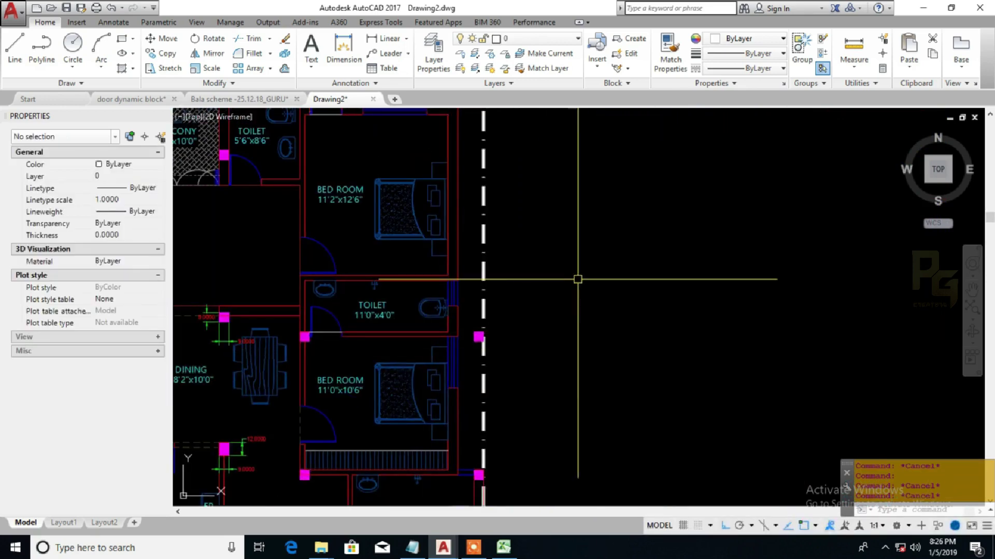
scroll(468, 340, up, 2)
click(467, 338)
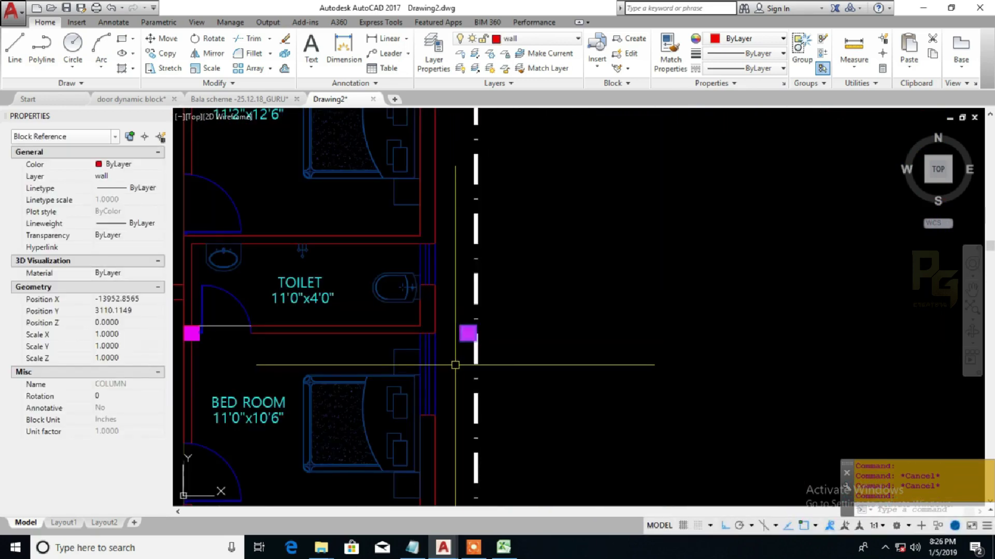
text(co)
key(space)
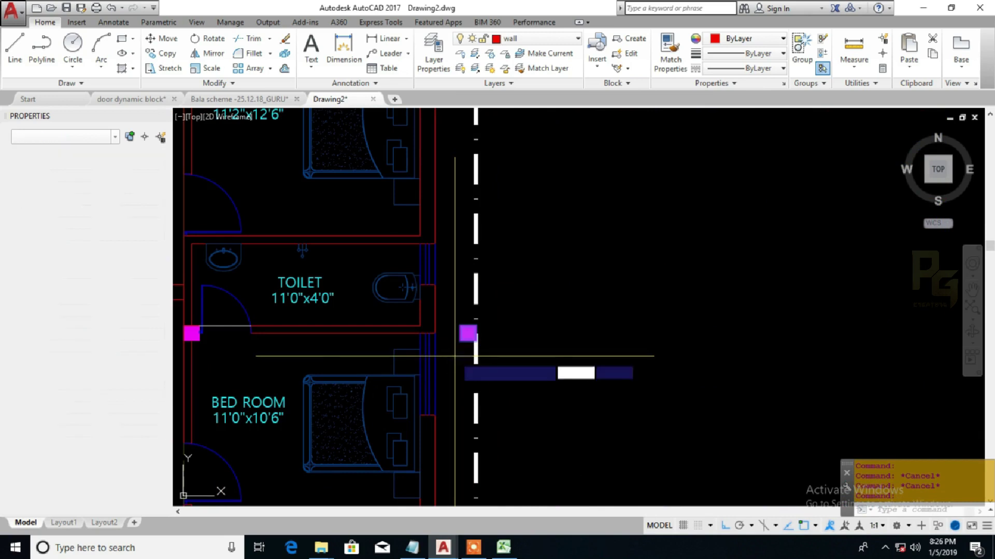
click(456, 355)
click(621, 310)
key(Escape)
Step: Explode the copied column block beside the plan into separate objects
click(630, 327)
scroll(646, 346, up, 4)
text(x)
key(space)
click(629, 314)
middle_drag(641, 318, 554, 321)
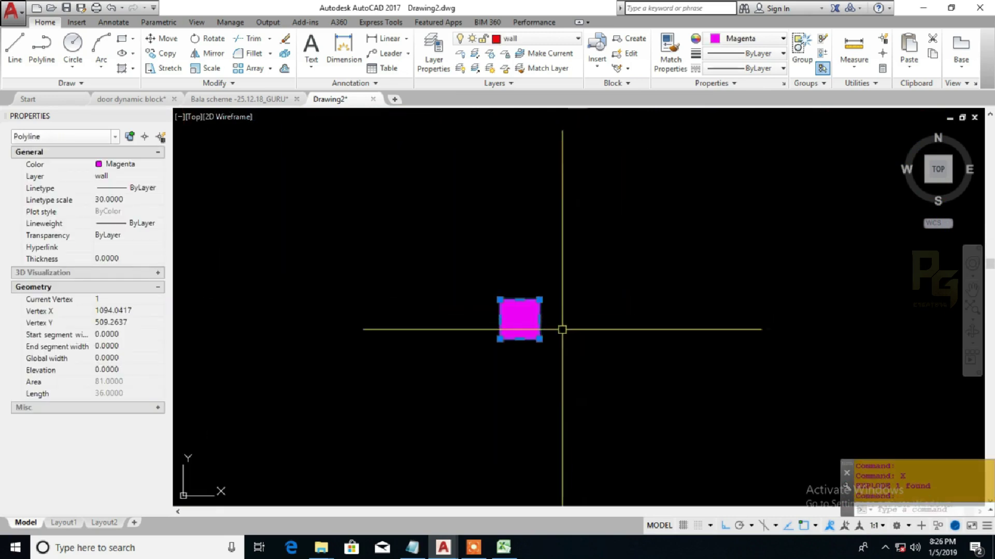
key(Escape)
Step: Change the color of the exploded column's outline polyline to Yellow
scroll(539, 319, up, 2)
click(539, 310)
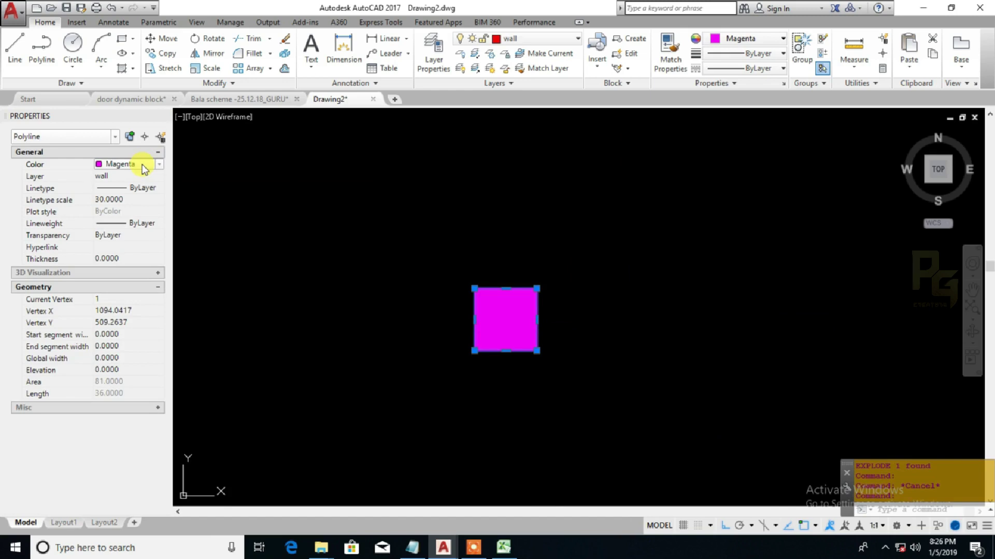
key(y)
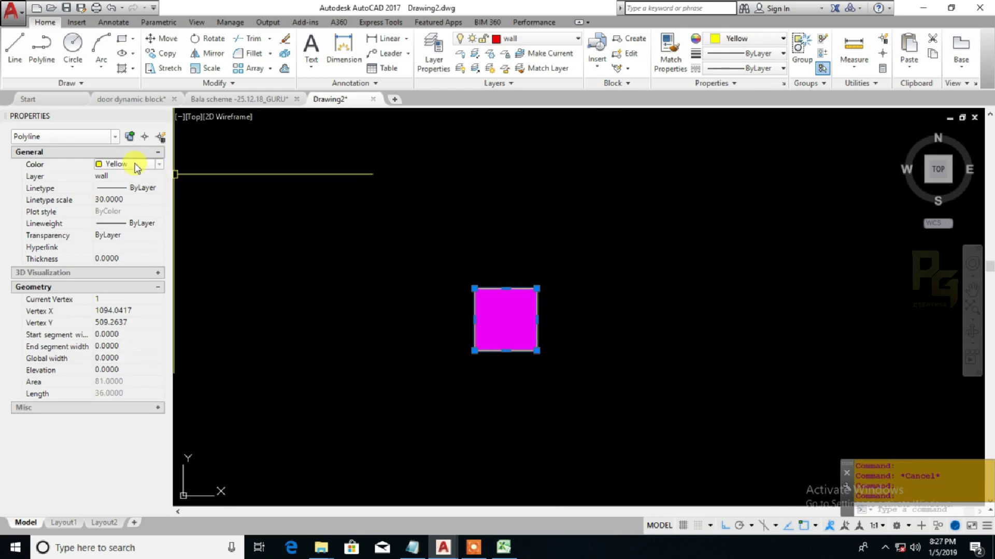
Step: Set the color of the exploded column's outline polyline to Magenta
text(m)
click(137, 164)
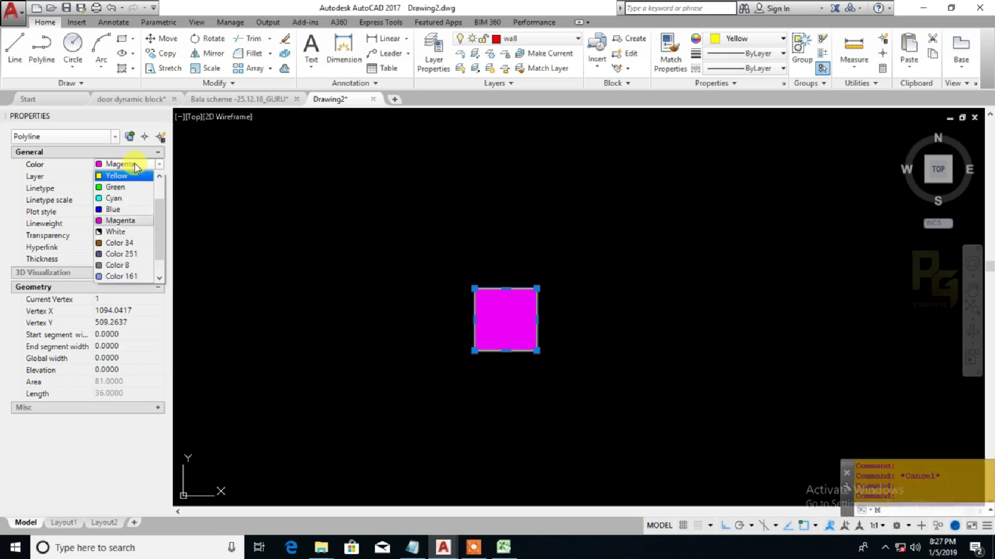
click(132, 217)
key(Escape)
Step: Change the exploded column's solid hatch to the ANSI31 pattern with a scale of 10
click(502, 319)
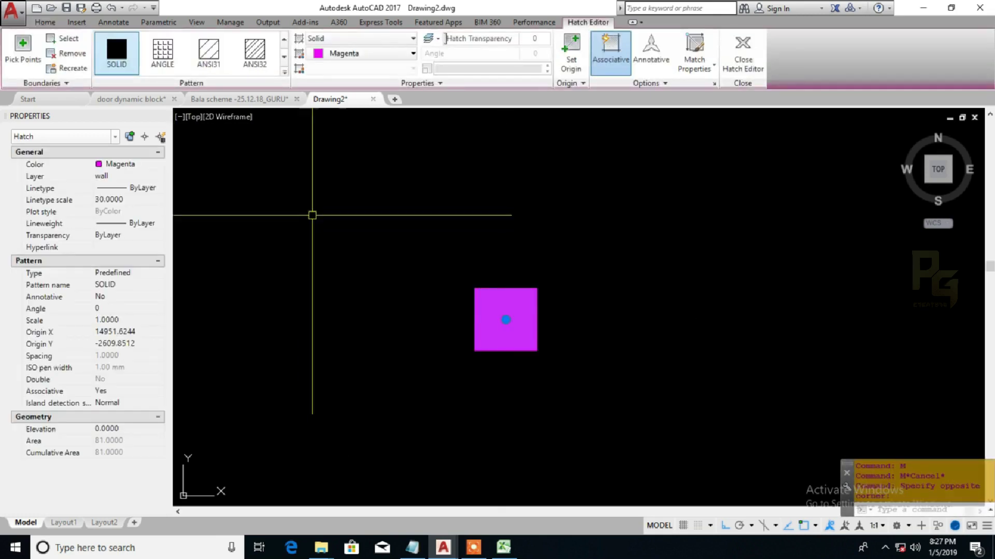
click(210, 54)
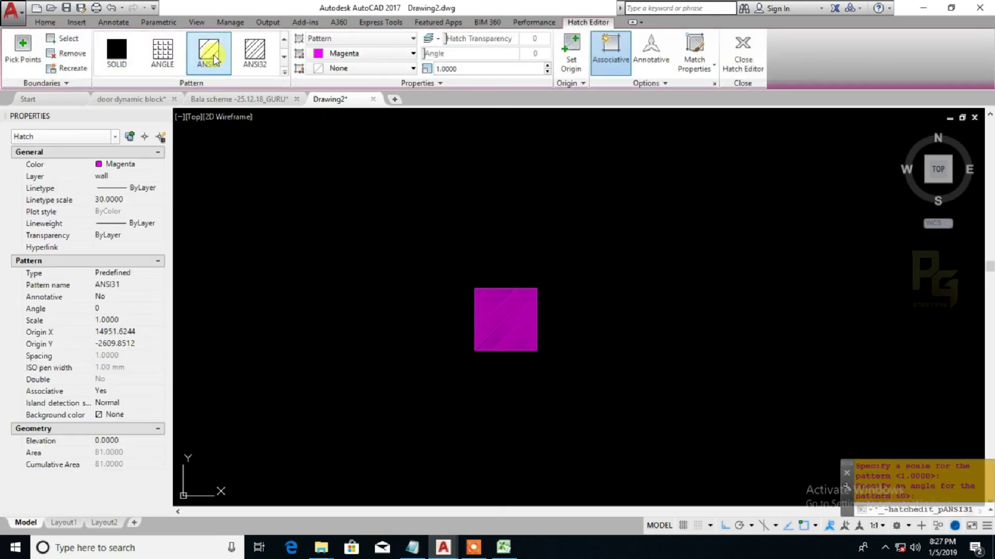
text(2)
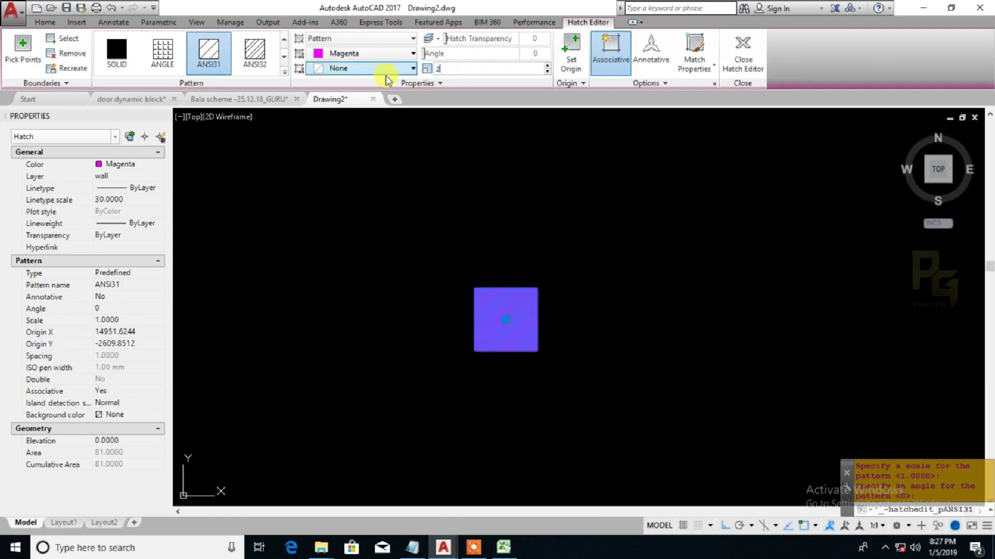
text(5)
key(Return)
text(10)
key(Return)
key(Escape)
key(Escape)
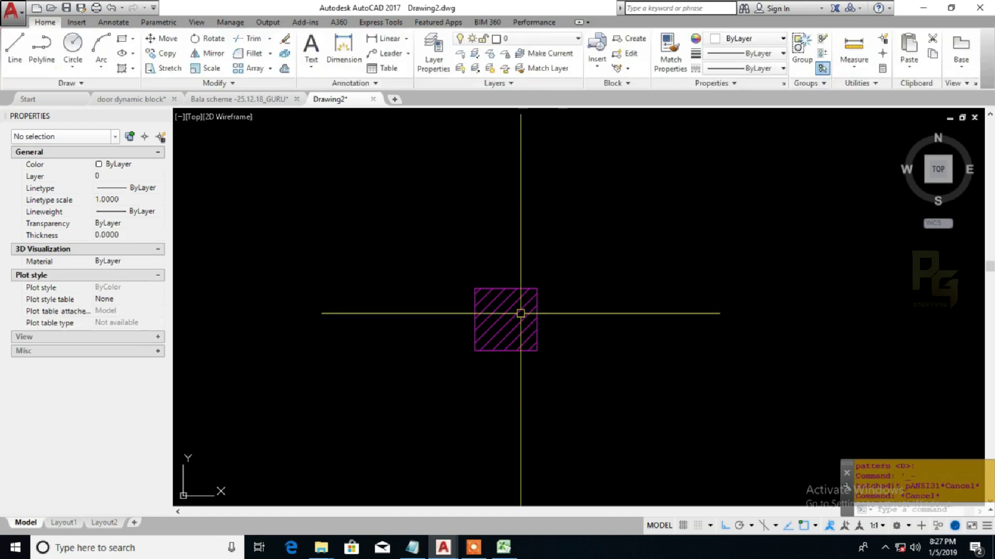
Step: Set the color of the column's ANSI31 hatch to Yellow
click(521, 313)
click(141, 165)
key(y)
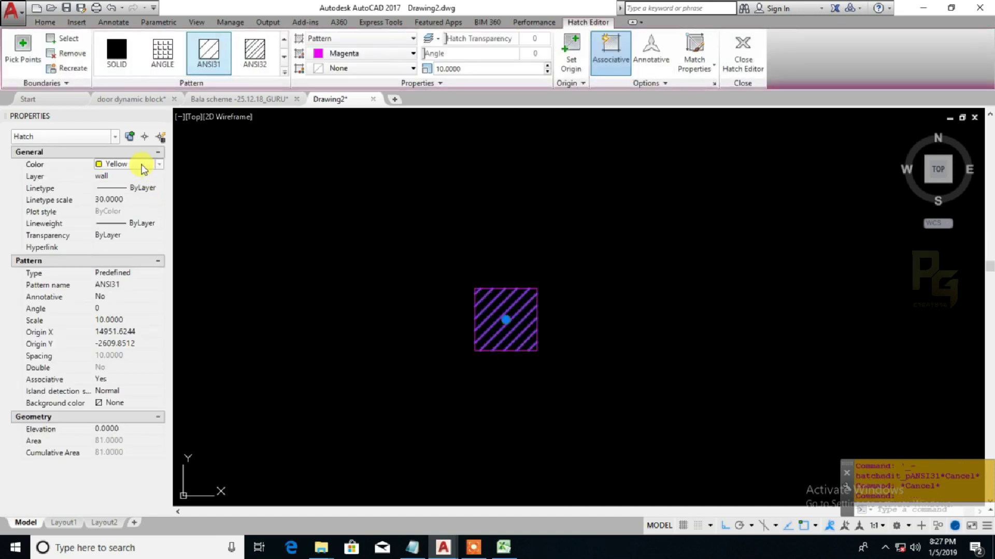
key(Escape)
key(Escape)
Step: Copy the solid magenta column block from the plan's outer wall to a spot just beside the hatched column
scroll(576, 370, down, 2)
click(578, 382)
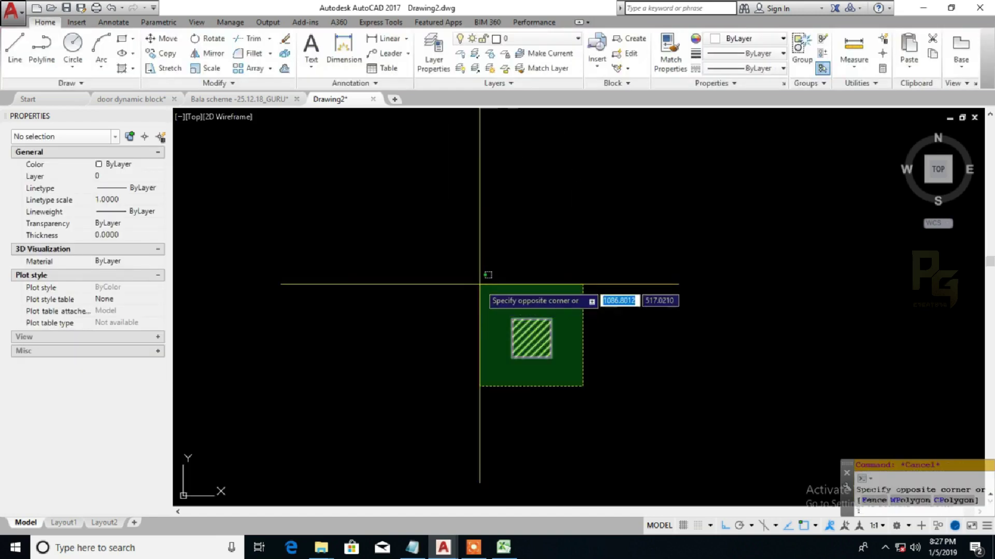
click(486, 273)
scroll(570, 304, down, 2)
key(Escape)
click(392, 326)
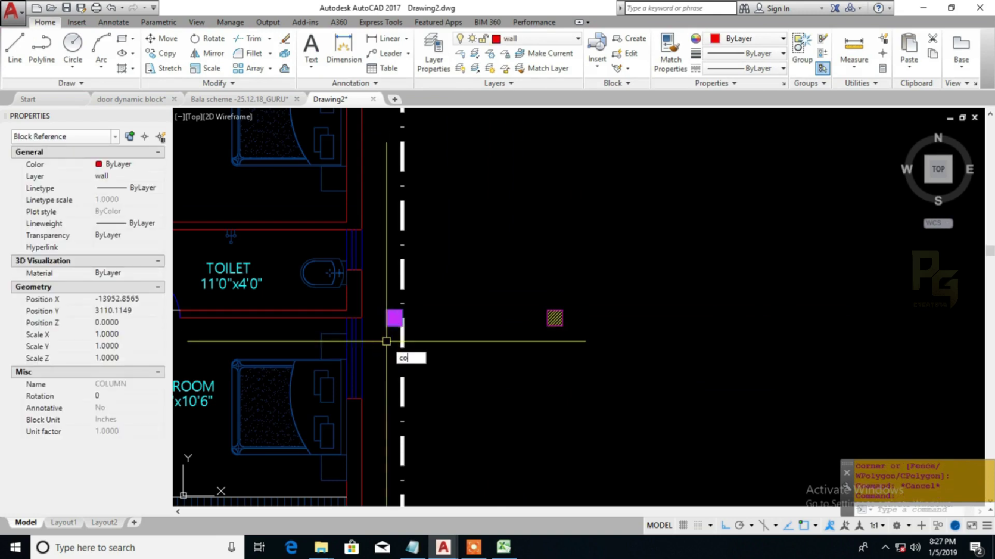
text(co)
key(Return)
click(391, 334)
key(Escape)
scroll(540, 328, up, 6)
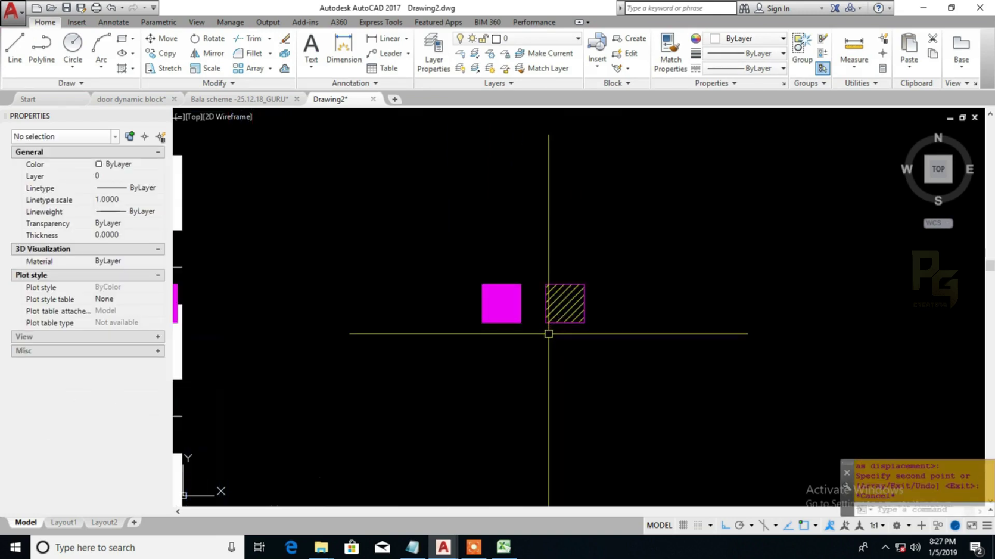
Step: Define a block named DyColumn from the hatched column, using its lower-left corner as the base point and Inches as the unit
middle_drag(604, 371, 573, 346)
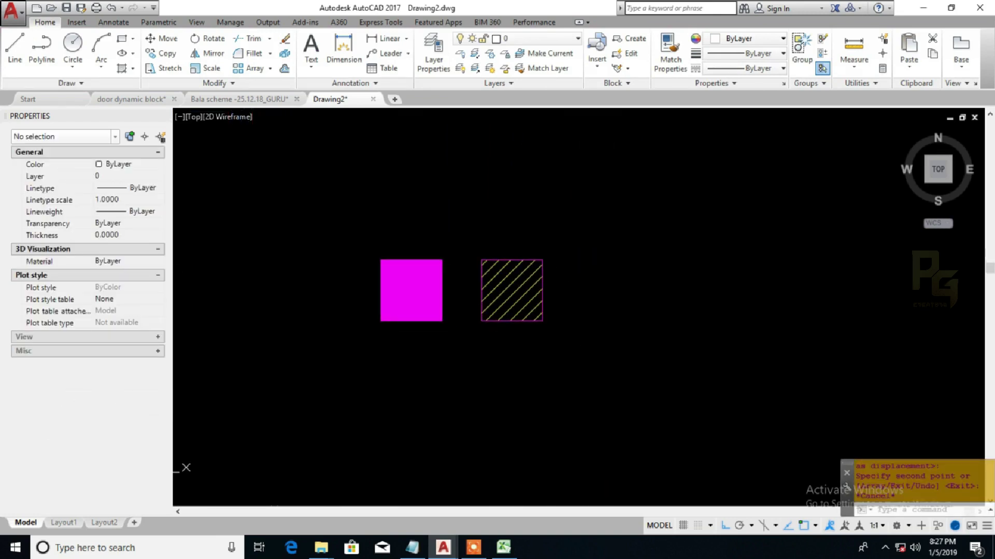
click(581, 348)
click(469, 221)
text(b)
key(Return)
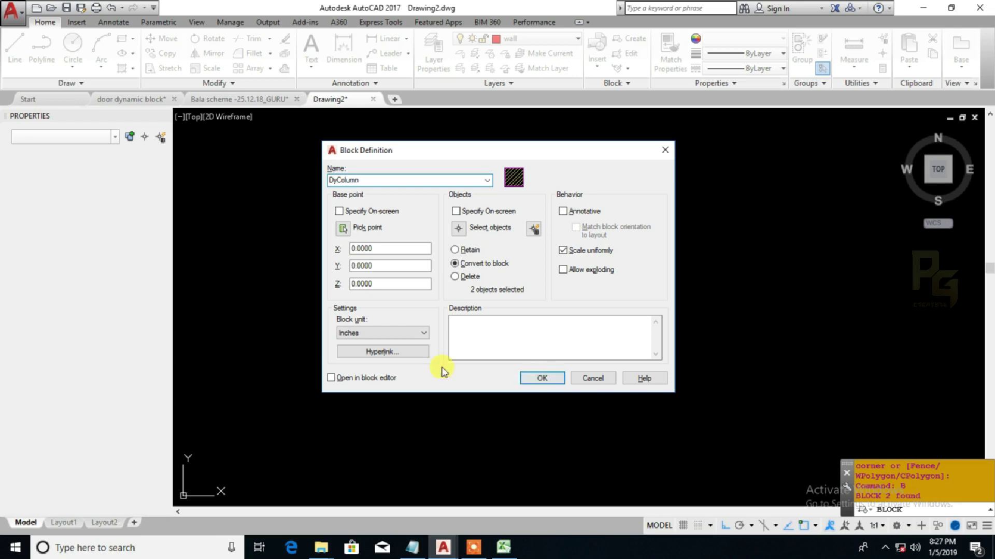
click(342, 228)
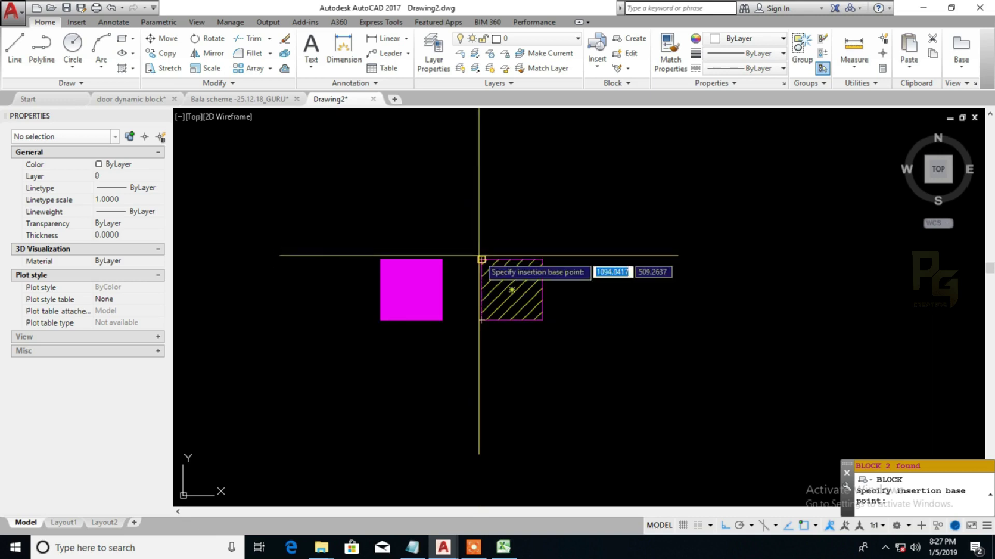
click(482, 320)
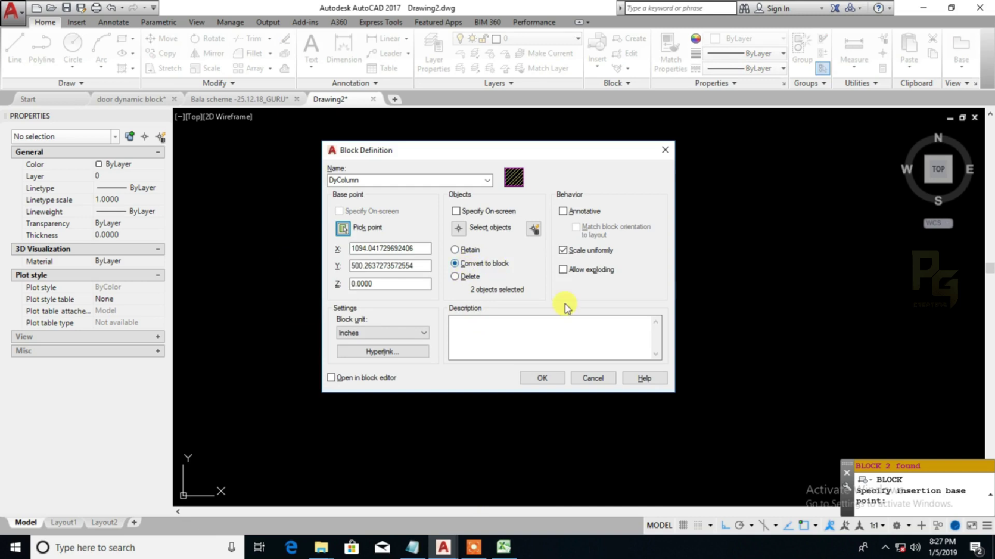
click(537, 377)
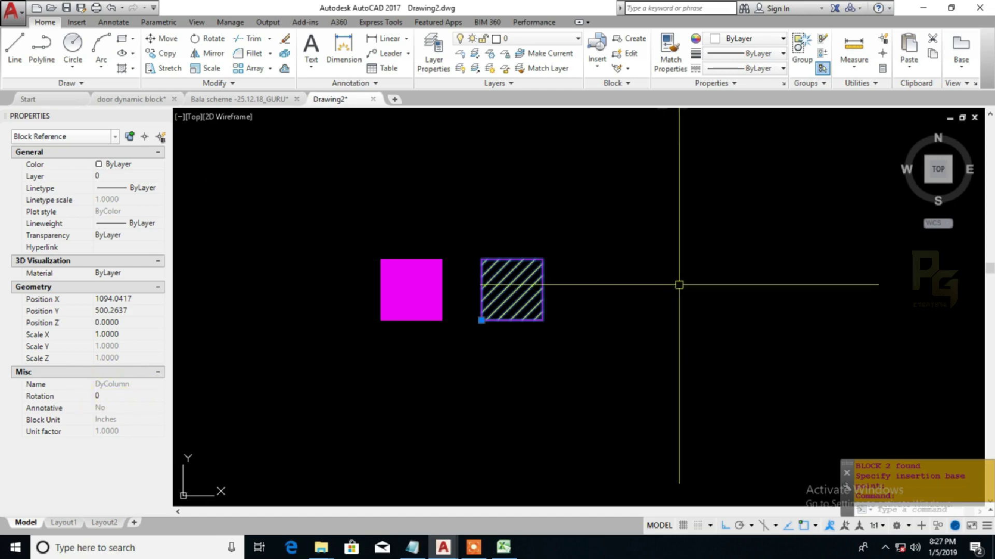
Step: Open the DyColumn block for editing in the Block Editor
right_click(551, 268)
click(591, 209)
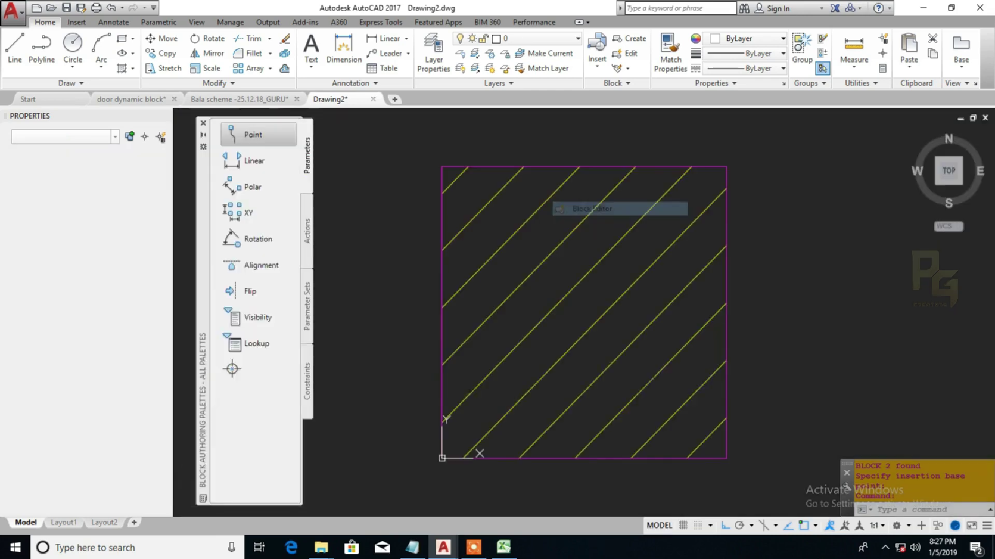
scroll(676, 264, down, 3)
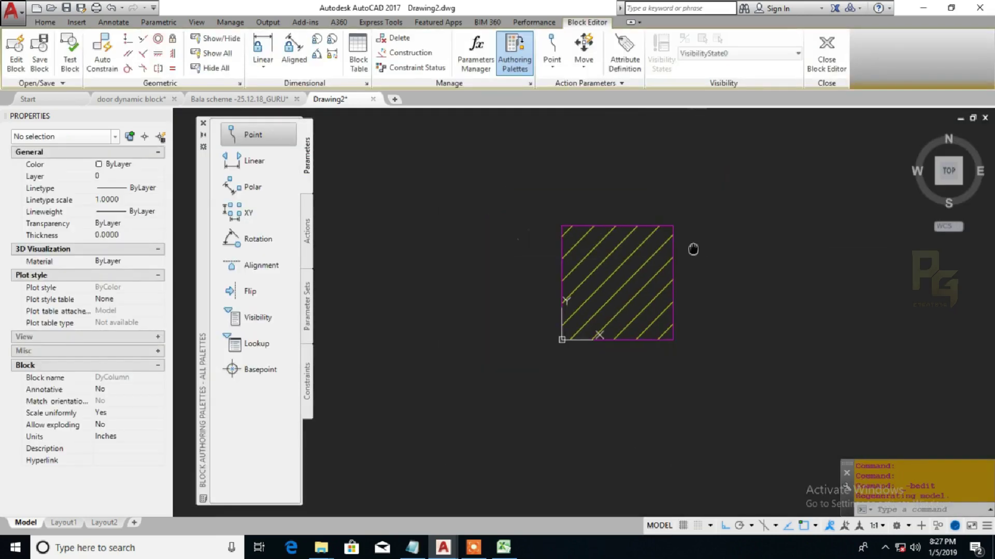
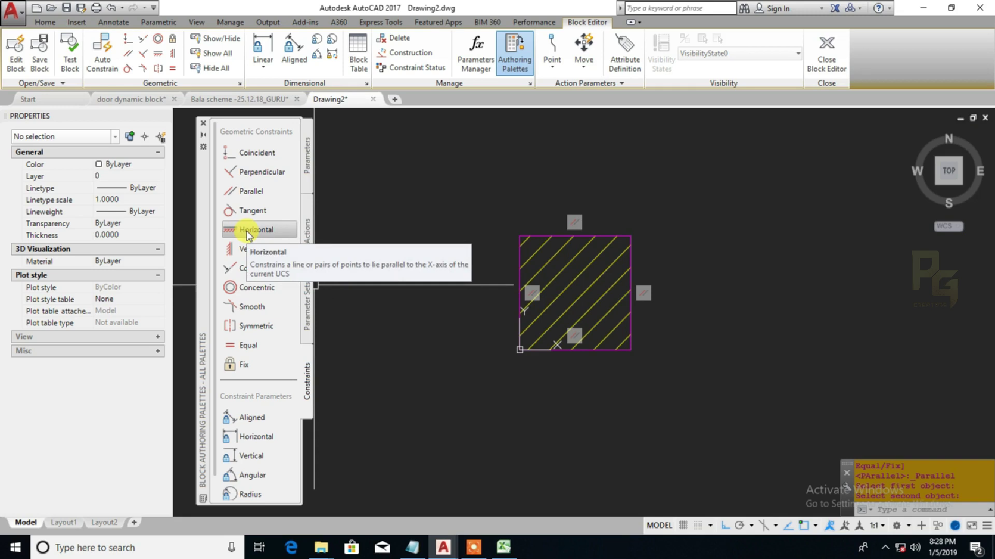
Step: Constrain the column outline's top and left edges as perpendicular and fix its lower-left corner in place
click(256, 172)
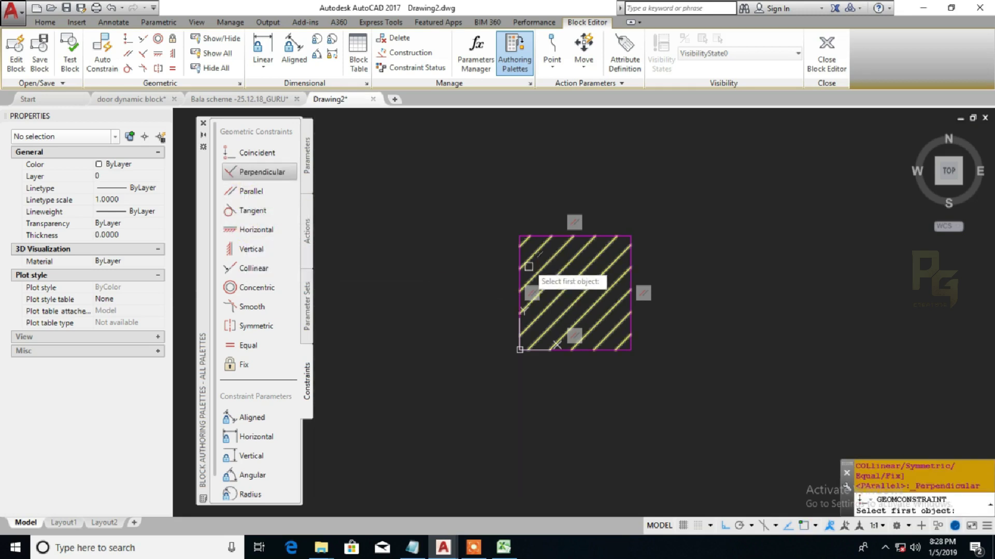
click(535, 236)
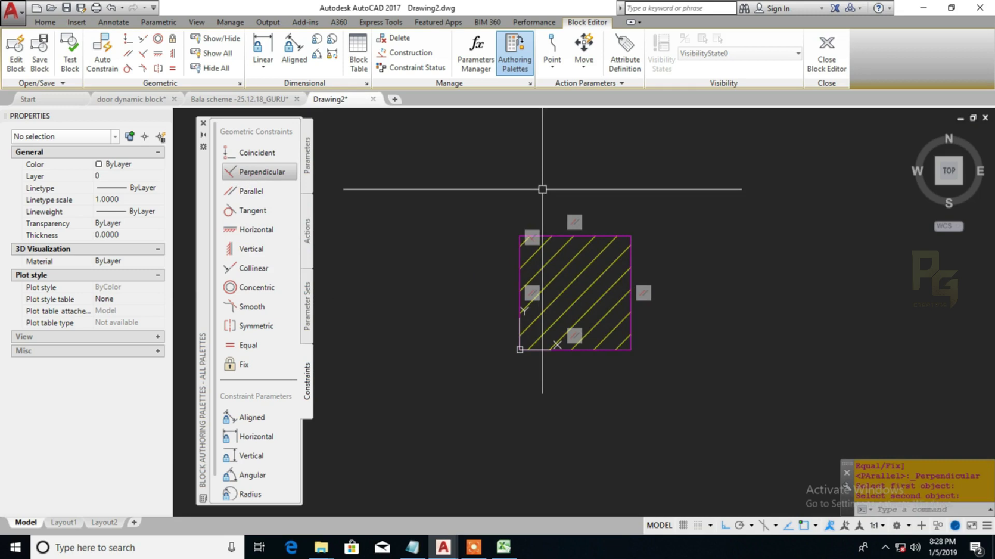
click(243, 364)
scroll(519, 365, up, 2)
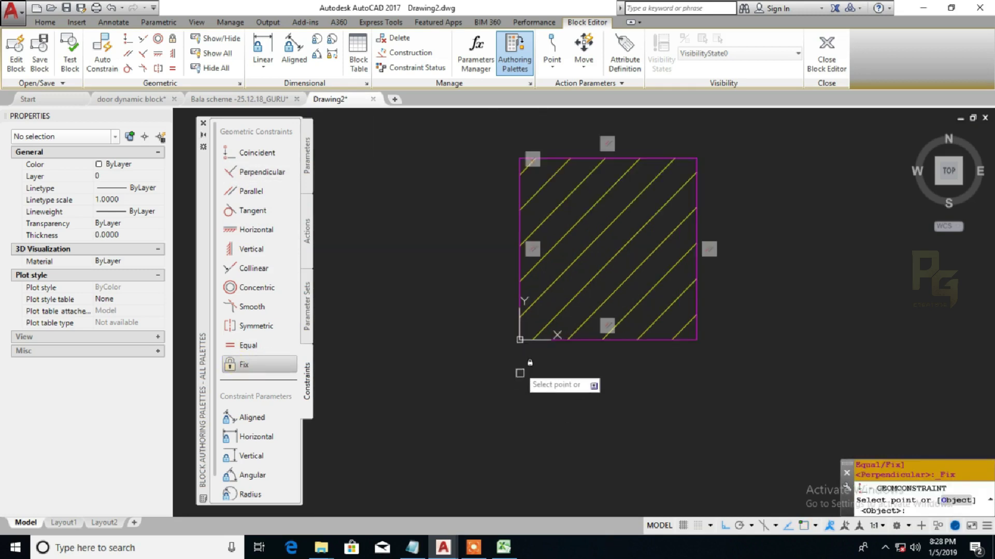
click(519, 340)
scroll(512, 368, down, 2)
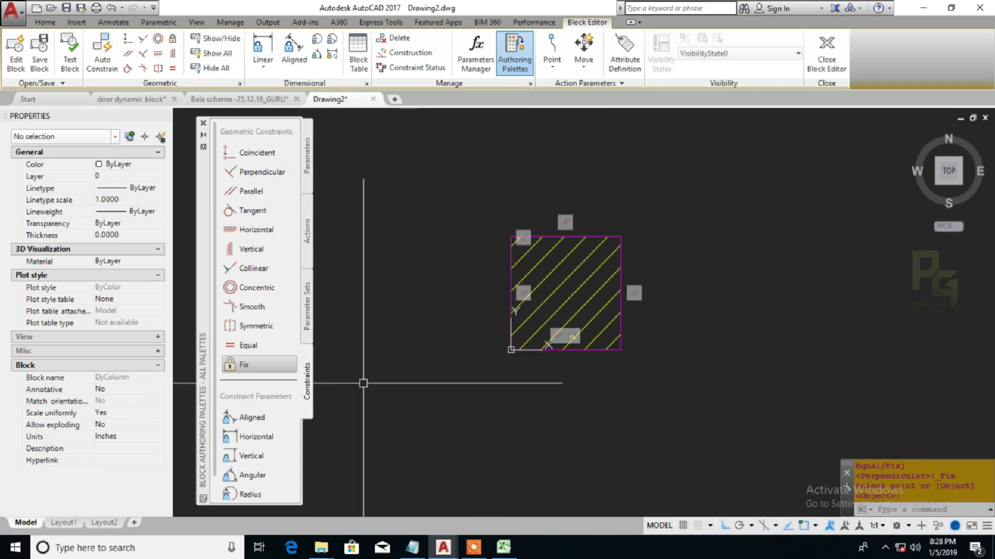
scroll(214, 362, down, 1)
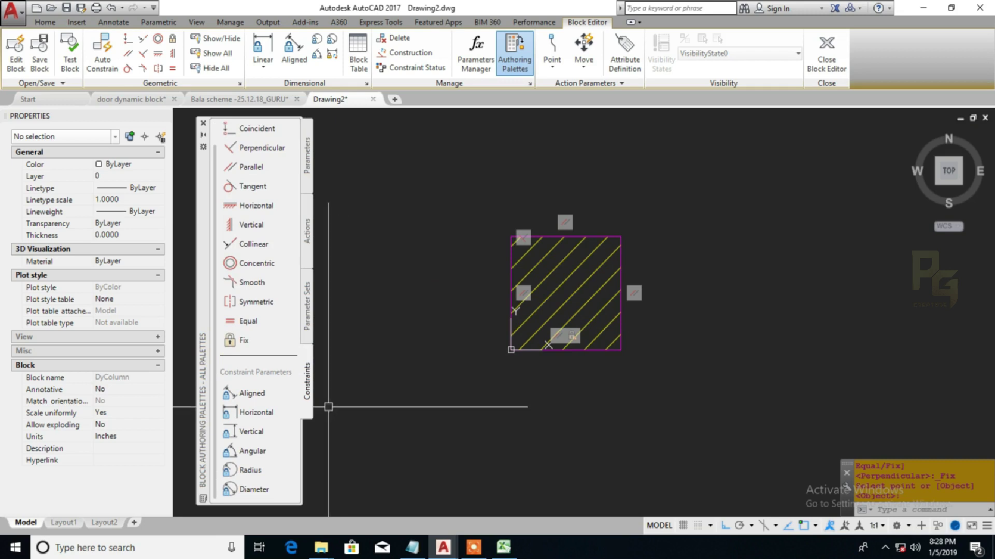
click(247, 413)
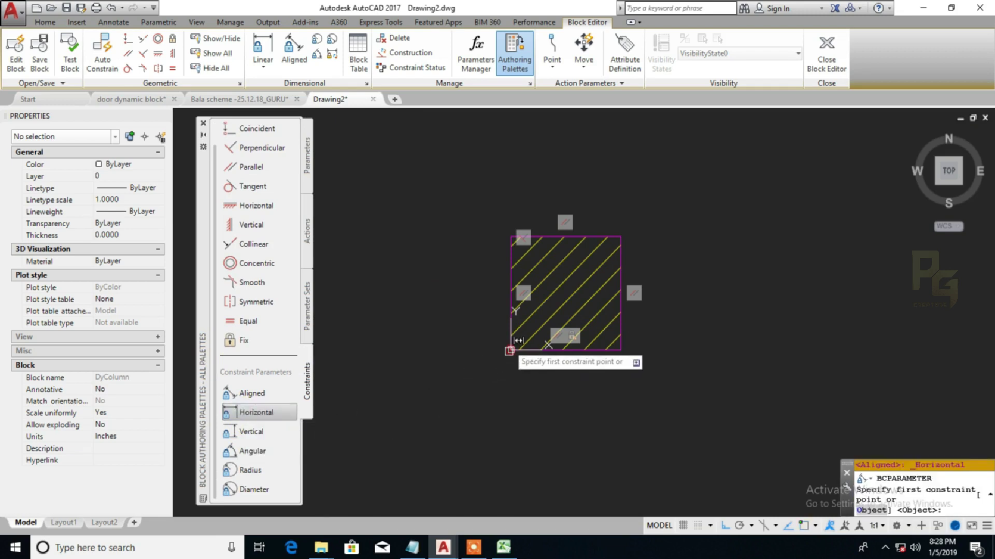
click(511, 351)
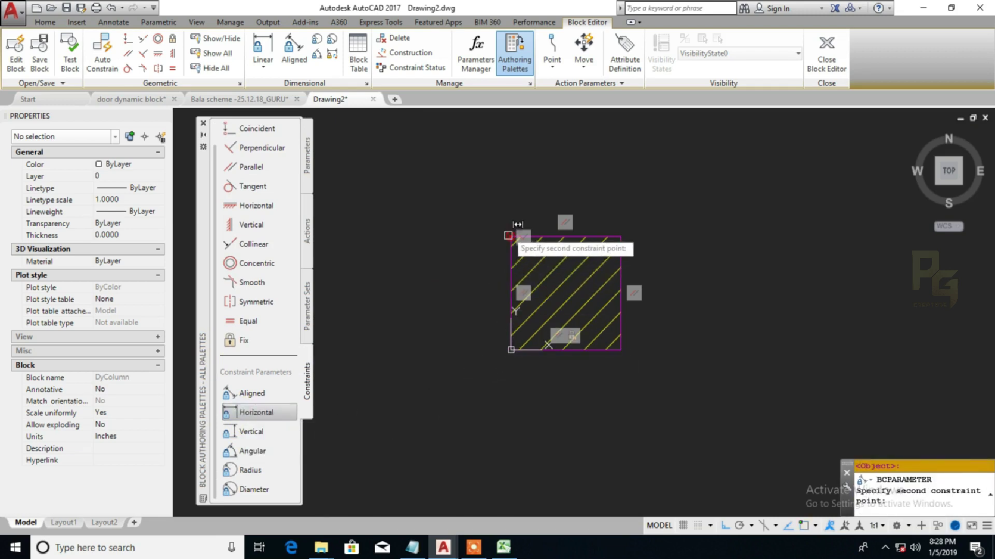
click(510, 237)
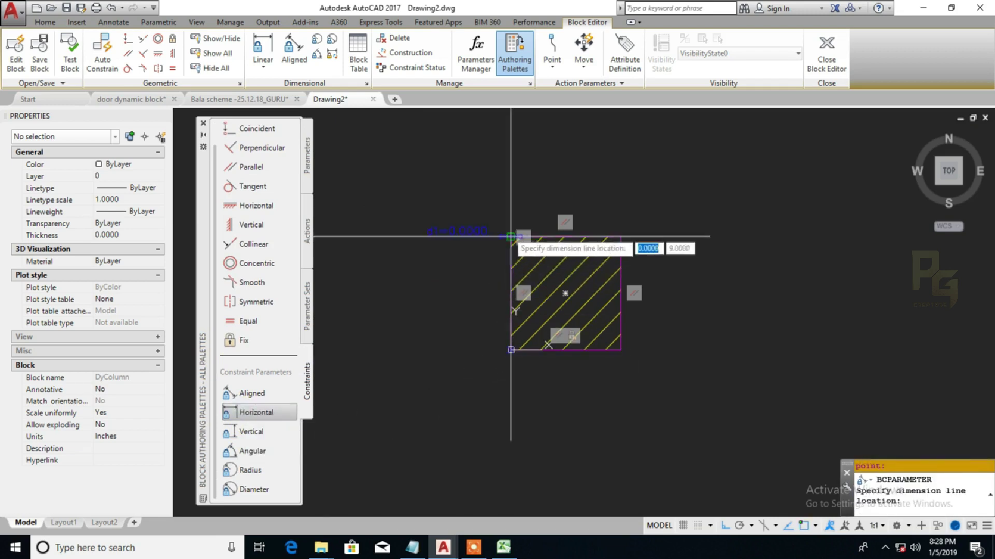
click(443, 267)
key(Escape)
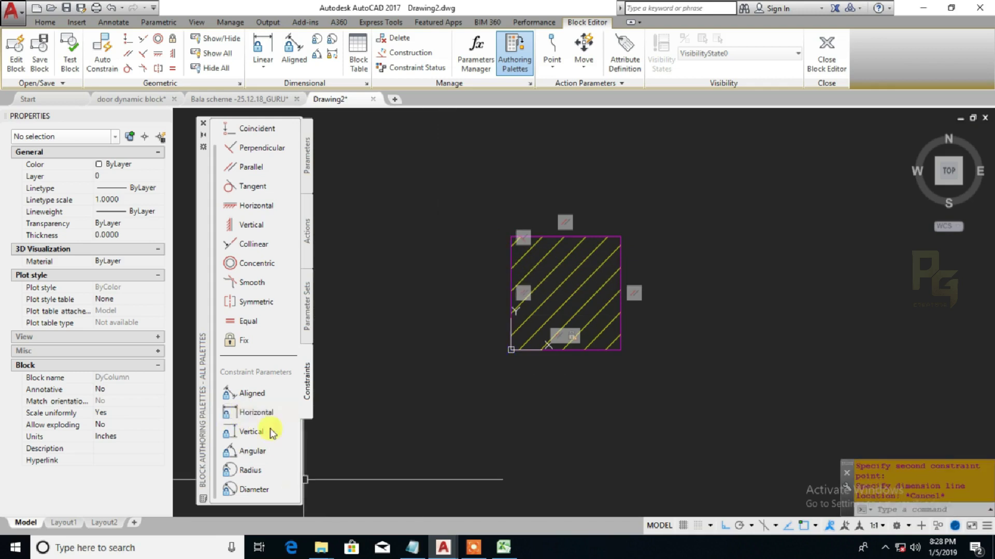
Step: Add a horizontal constraint parameter named dX between the column's two bottom corners, with its dimension line below the outline
click(257, 413)
click(512, 350)
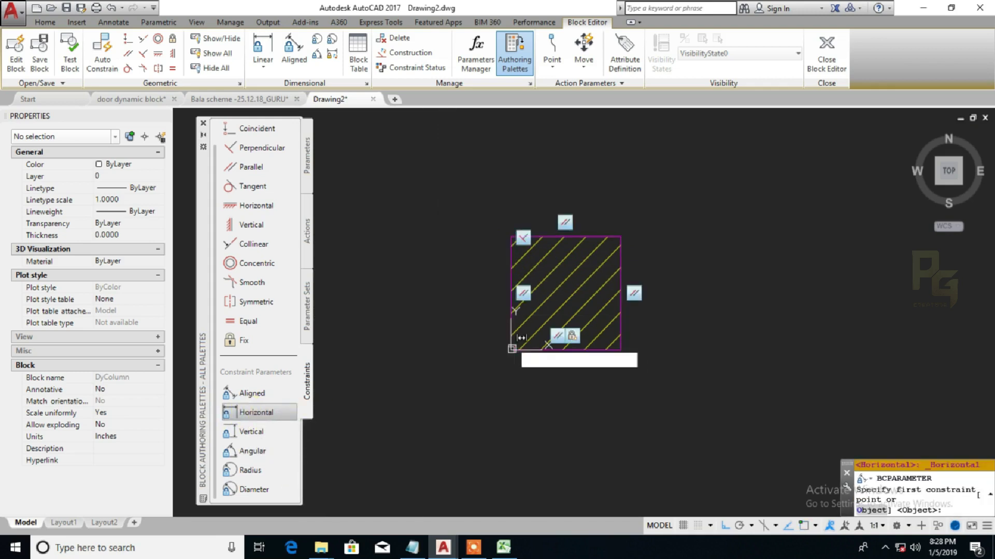
click(621, 350)
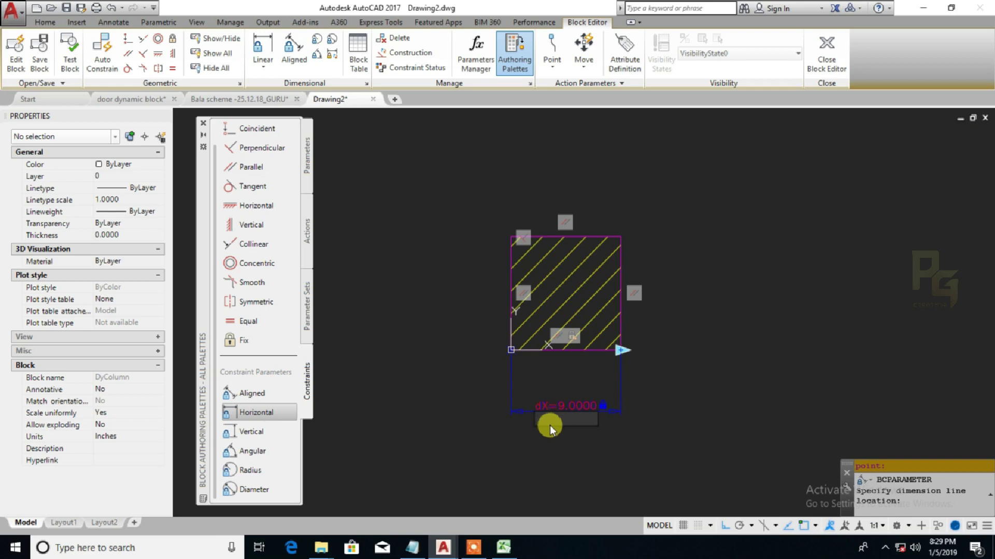
click(543, 445)
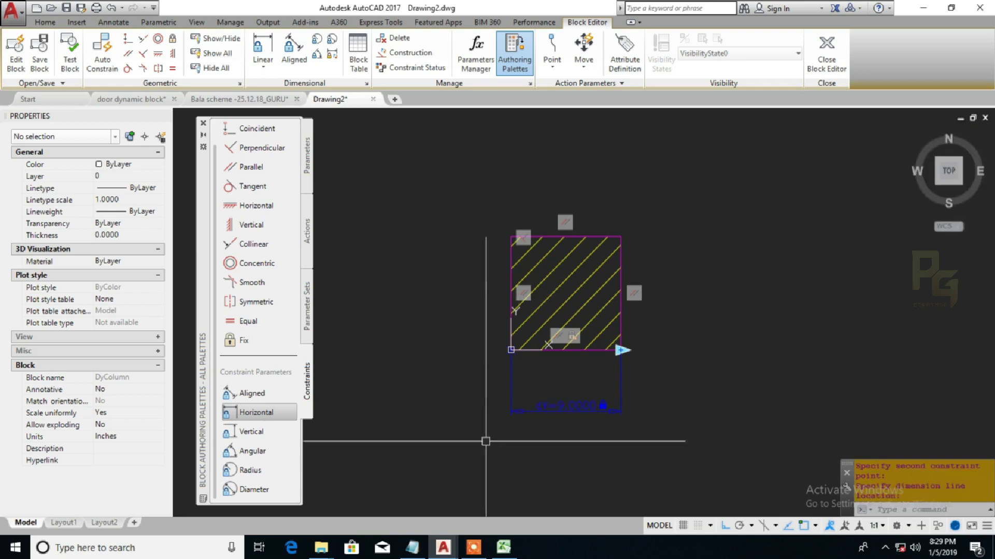
Step: Add a vertical constraint parameter named dY along the column's left edge, with its dimension line outside the outline
click(246, 432)
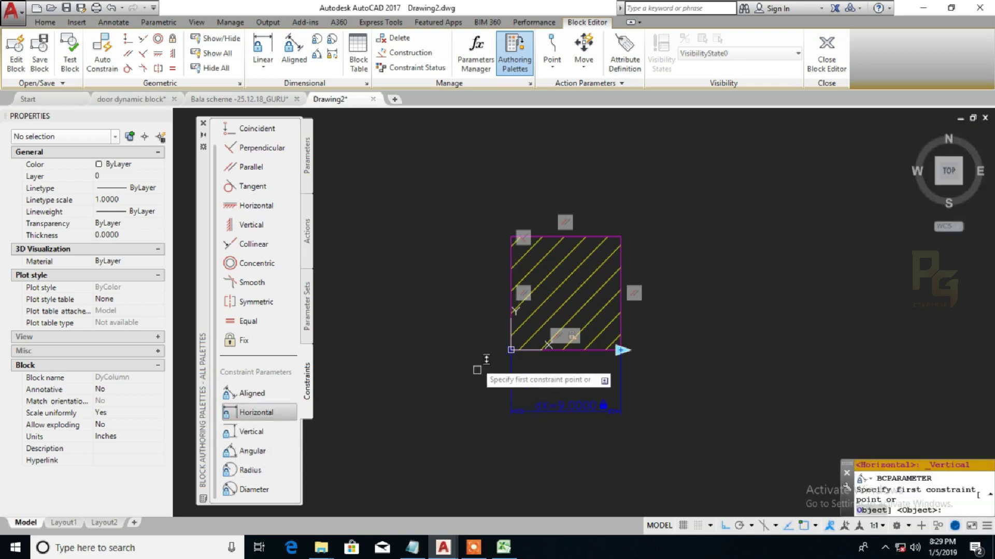
click(511, 350)
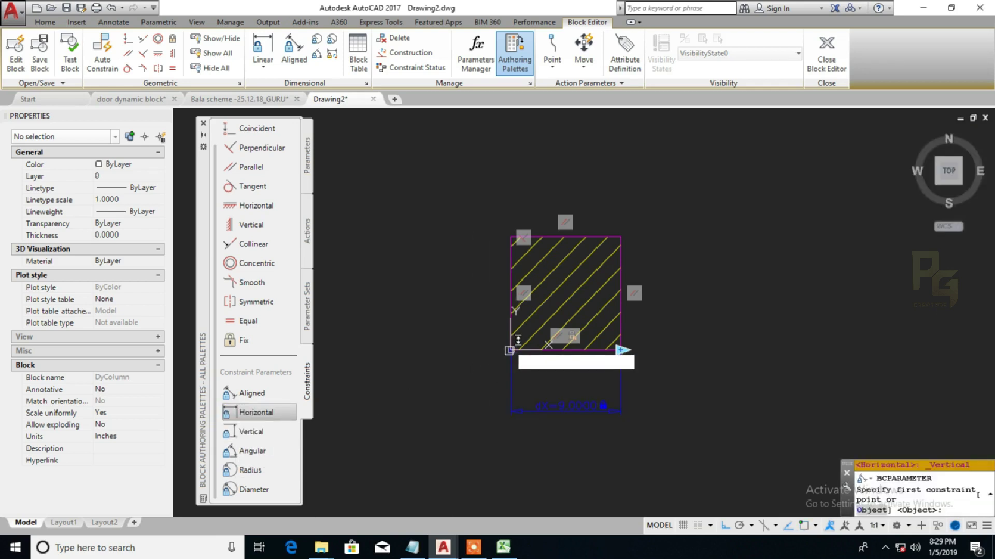
click(511, 237)
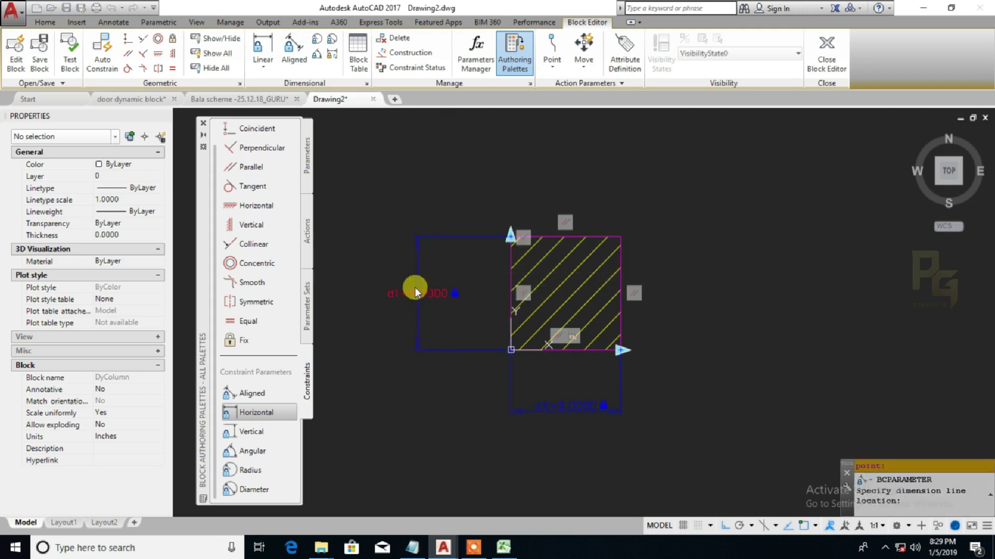
click(396, 299)
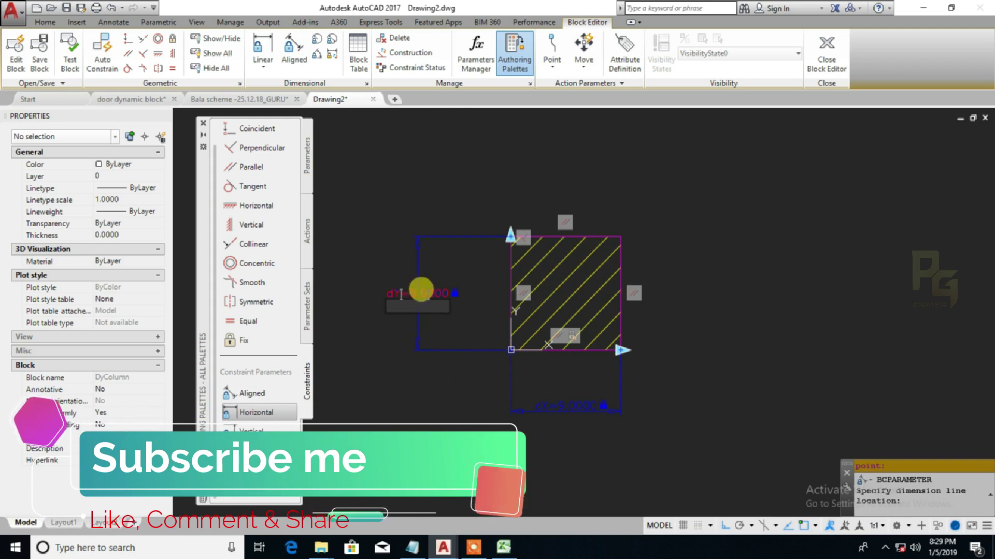
key(Return)
key(Escape)
key(Escape)
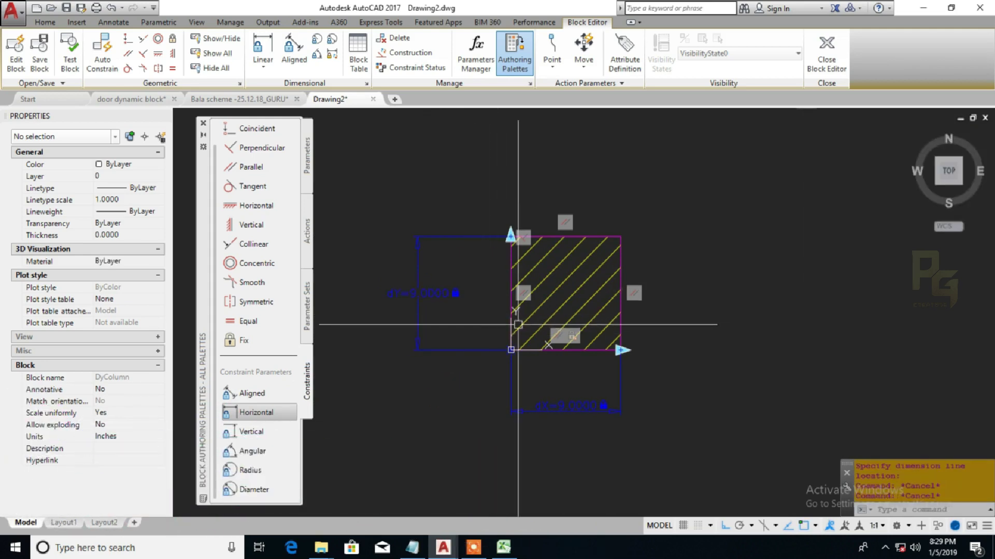
click(524, 380)
click(492, 373)
click(476, 362)
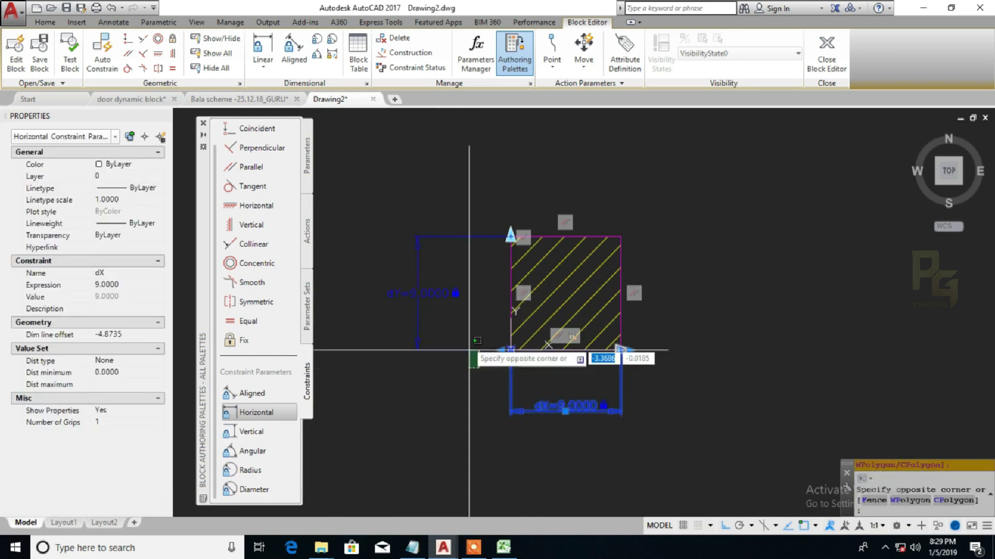
click(469, 342)
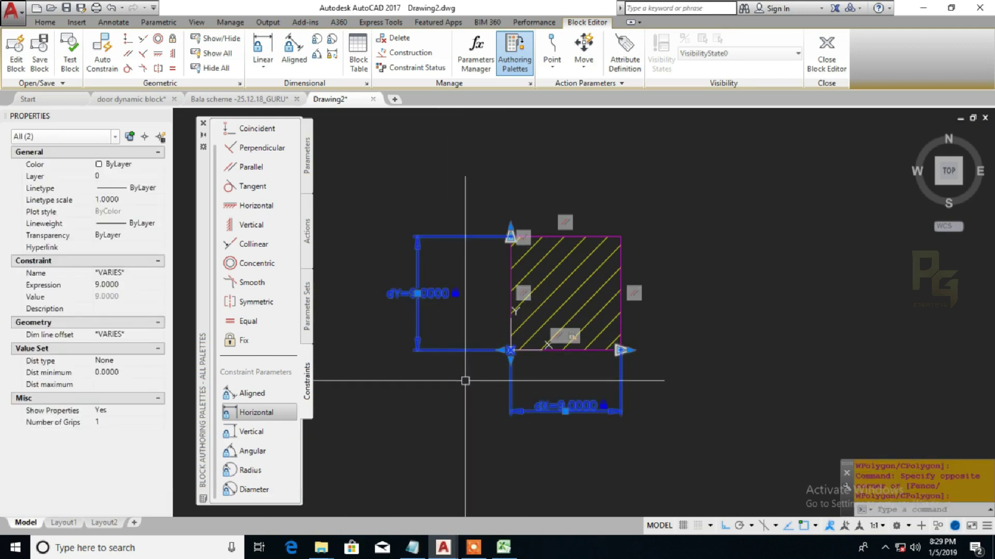
key(Escape)
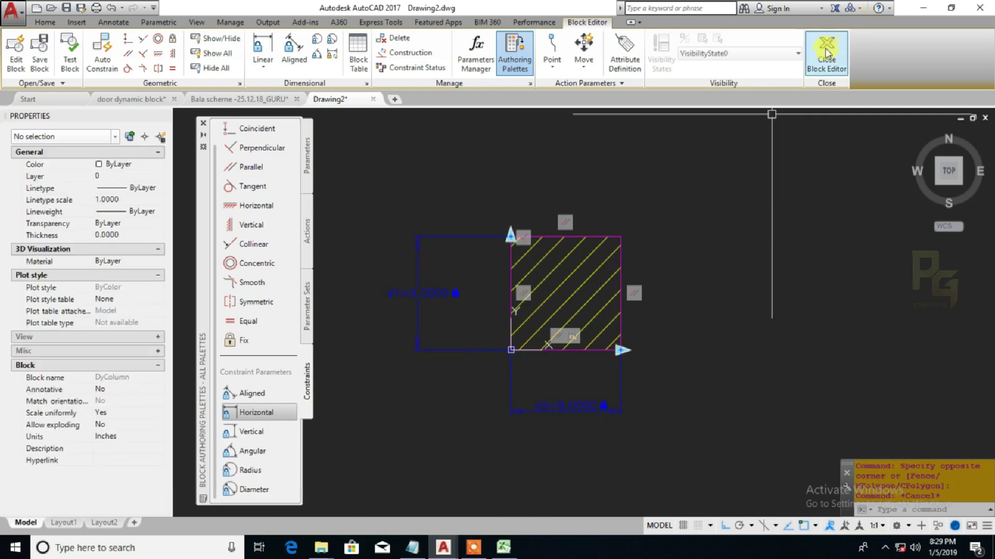
Step: Close the Block Editor and save the changes to the DyColumn block
click(826, 52)
click(473, 257)
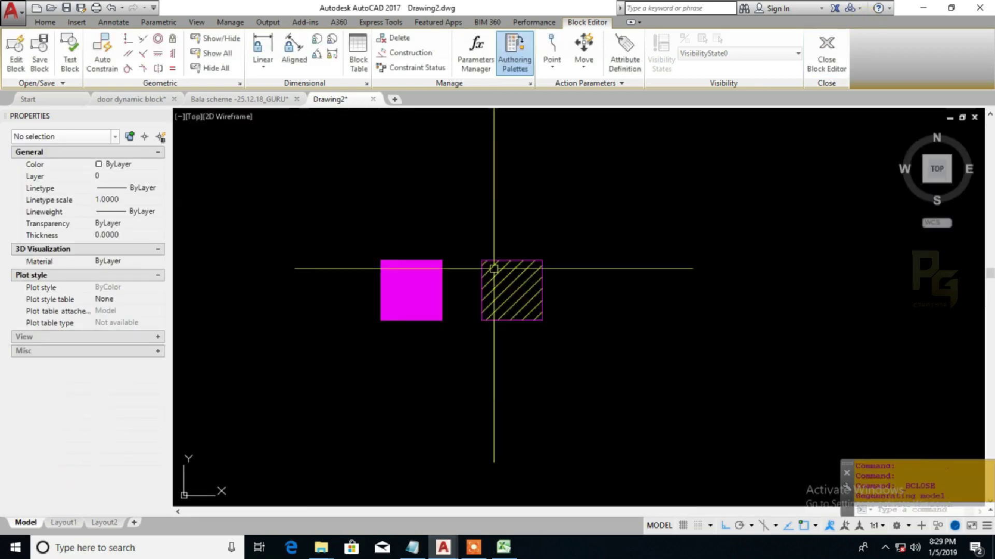
Step: Stretch the DyColumn block with its grips to about 19.62 high and about 23.28 wide
click(482, 259)
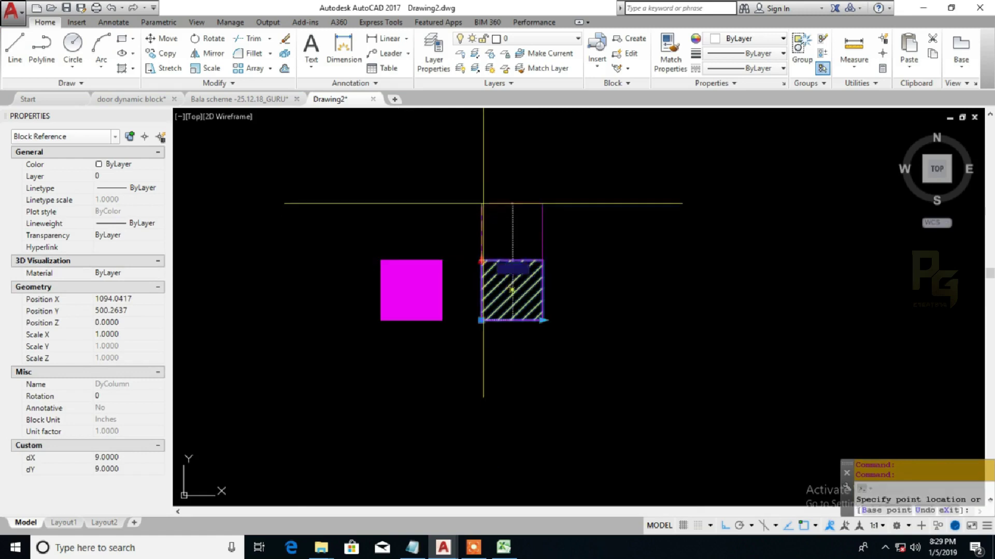
click(484, 190)
click(542, 320)
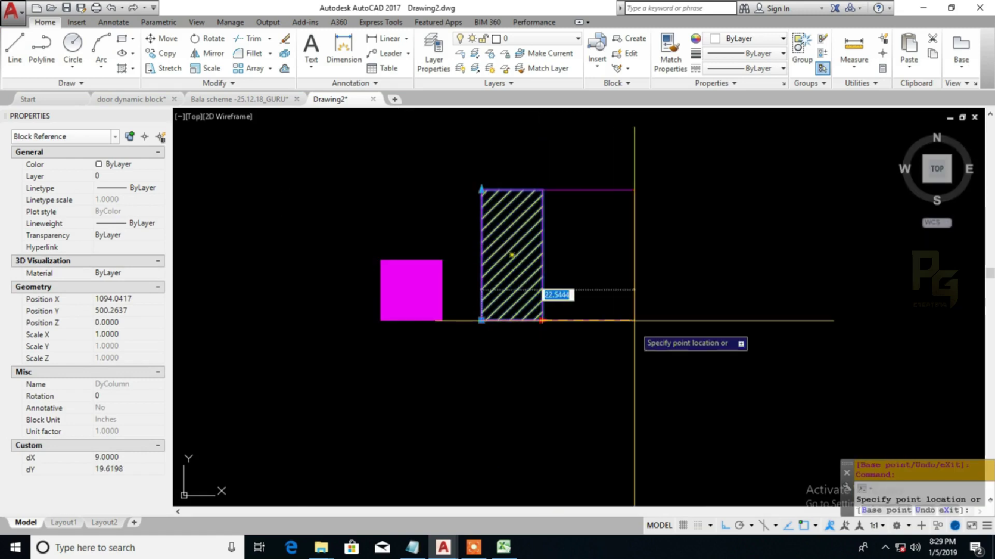
click(639, 320)
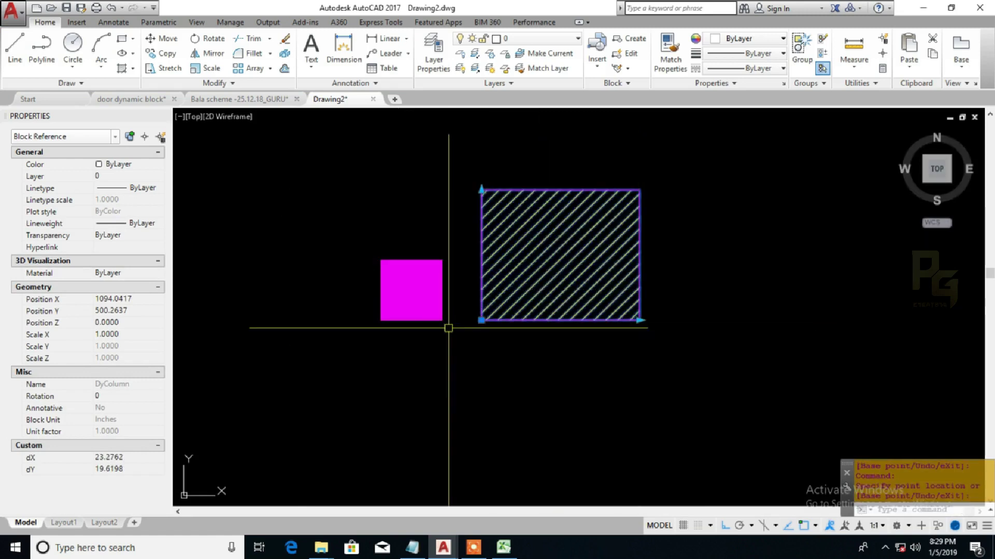
Step: Set the DyColumn block's custom dX to 12 and its dY to 9
click(135, 458)
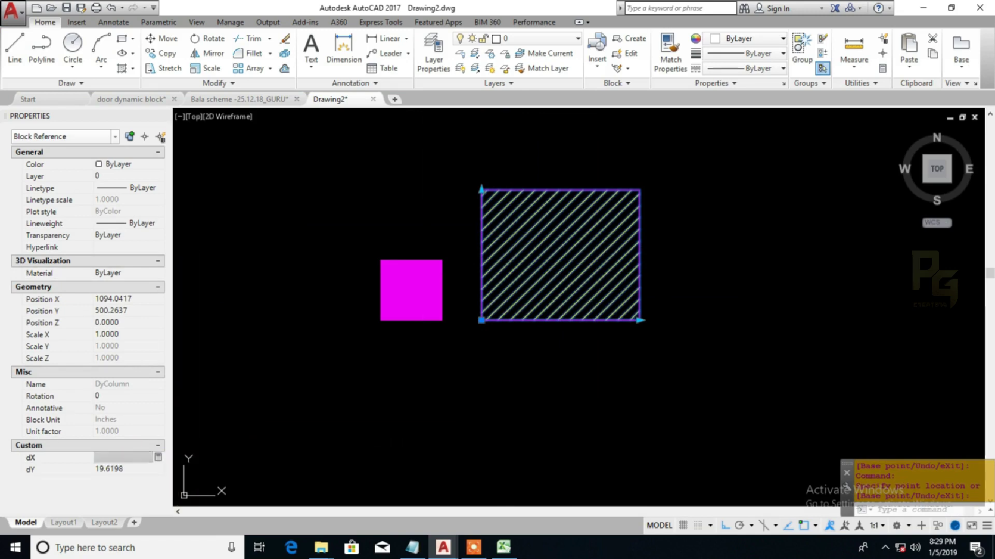
text(12)
key(Tab)
text(9)
key(Return)
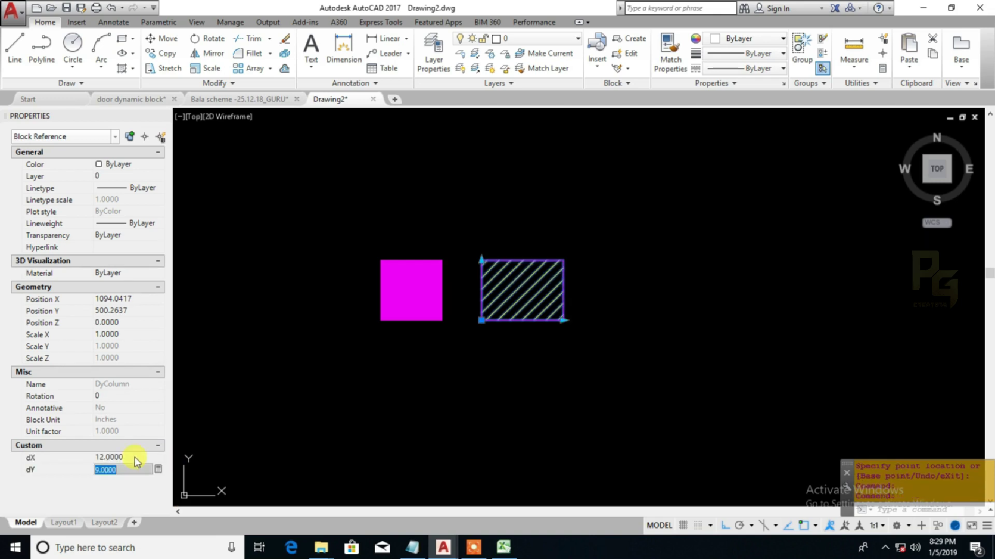
Step: Try a dX of 10 on the DyColumn block and finally set its dX to 25
click(135, 457)
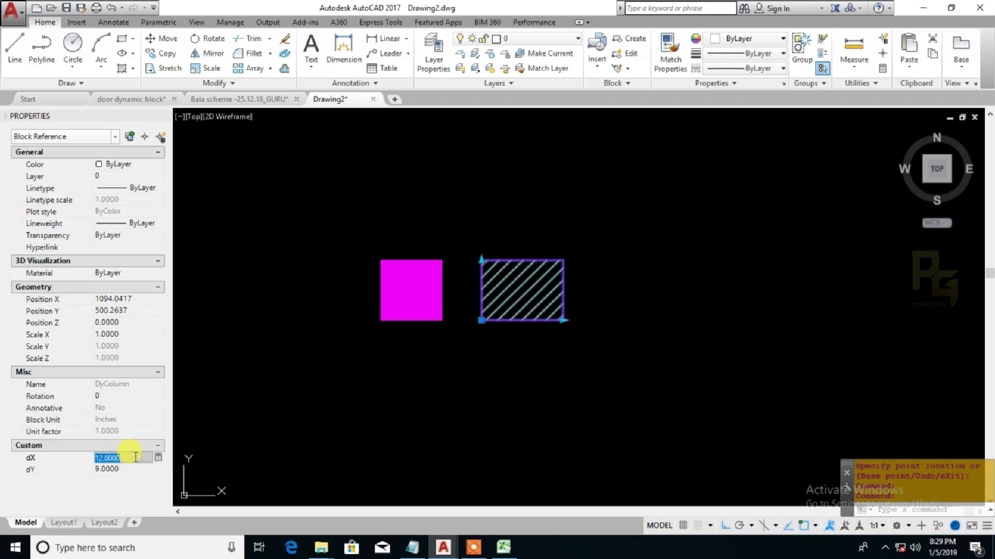
text(10)
key(Return)
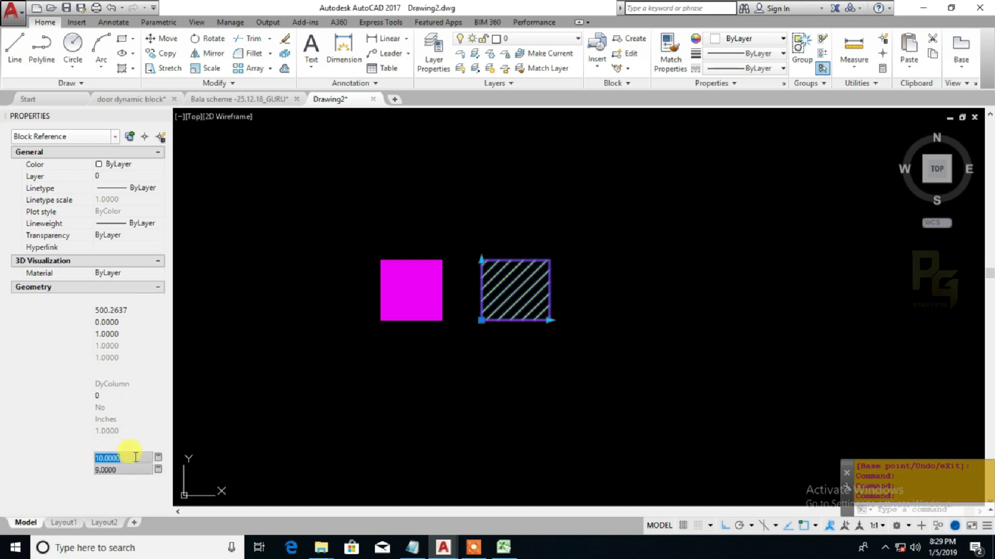
text(25)
key(Tab)
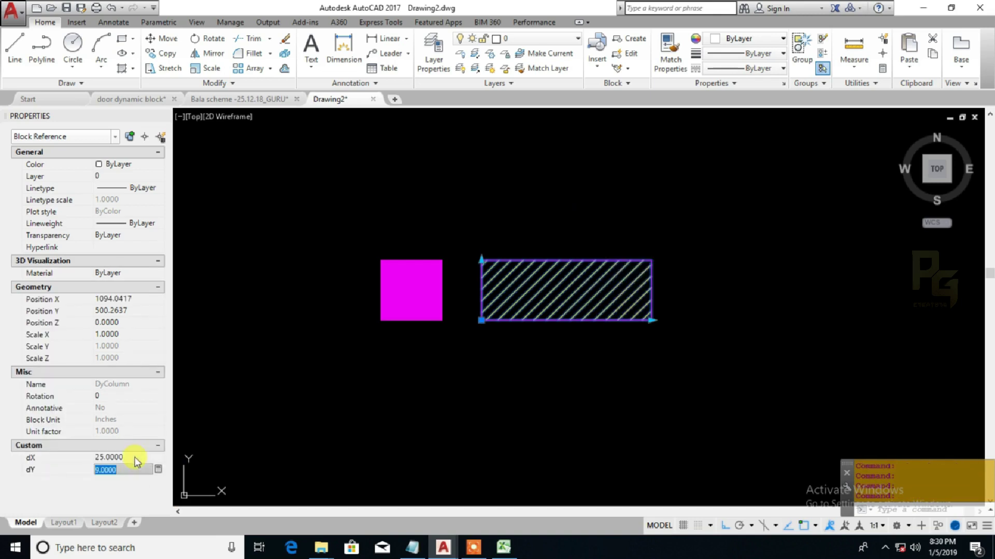
Step: Reopen the hatched block in the Block Editor and set the number of grips to 0 for both the dX and dY parameters
right_click(558, 279)
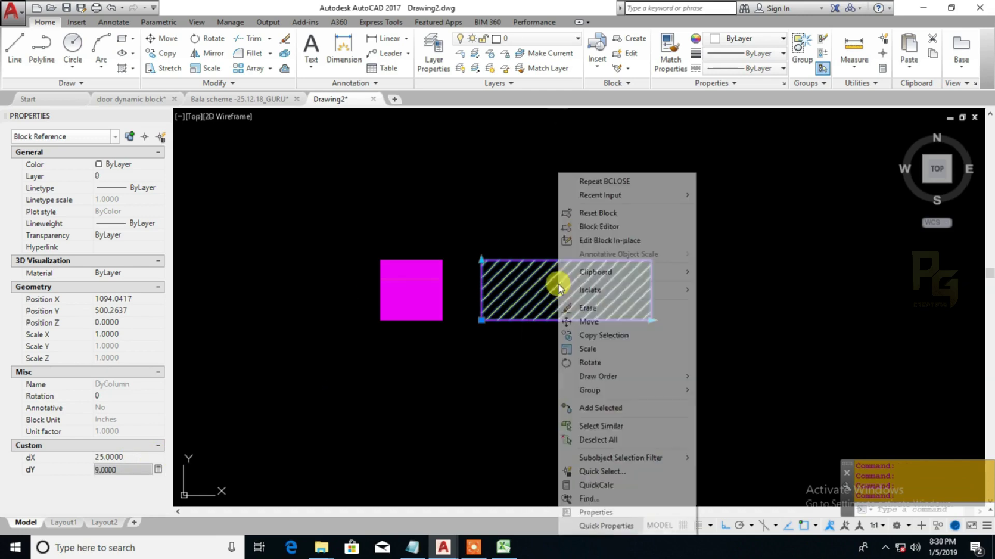
click(598, 226)
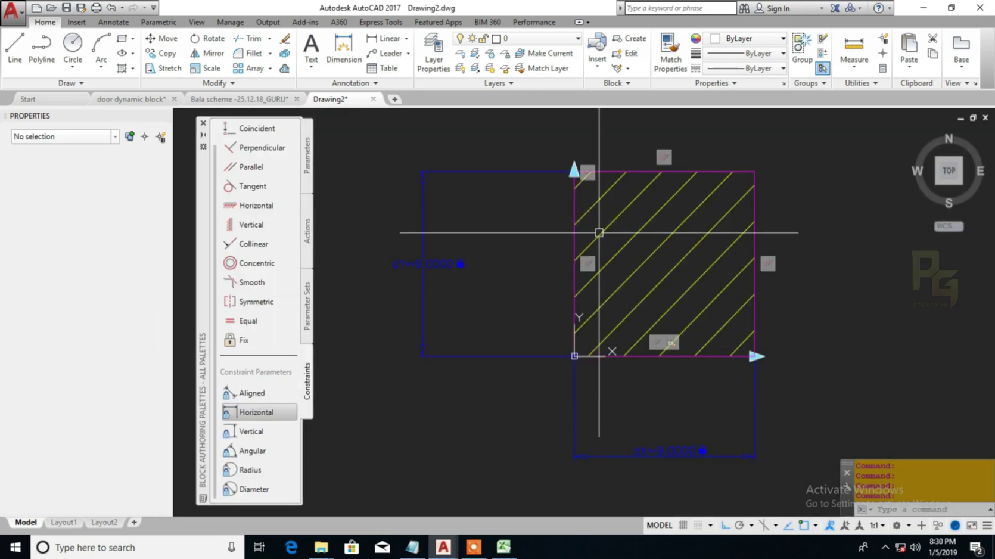
click(423, 264)
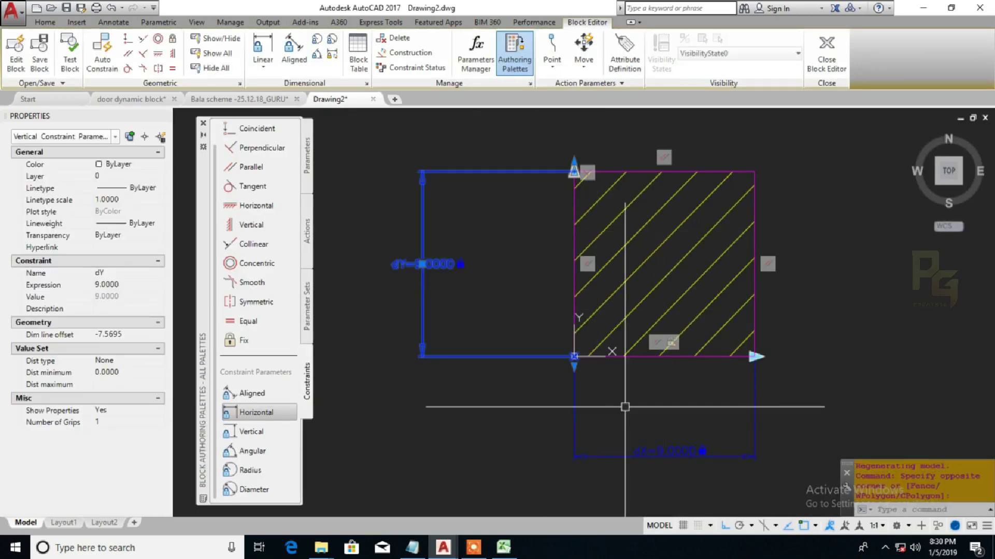
click(603, 408)
click(562, 394)
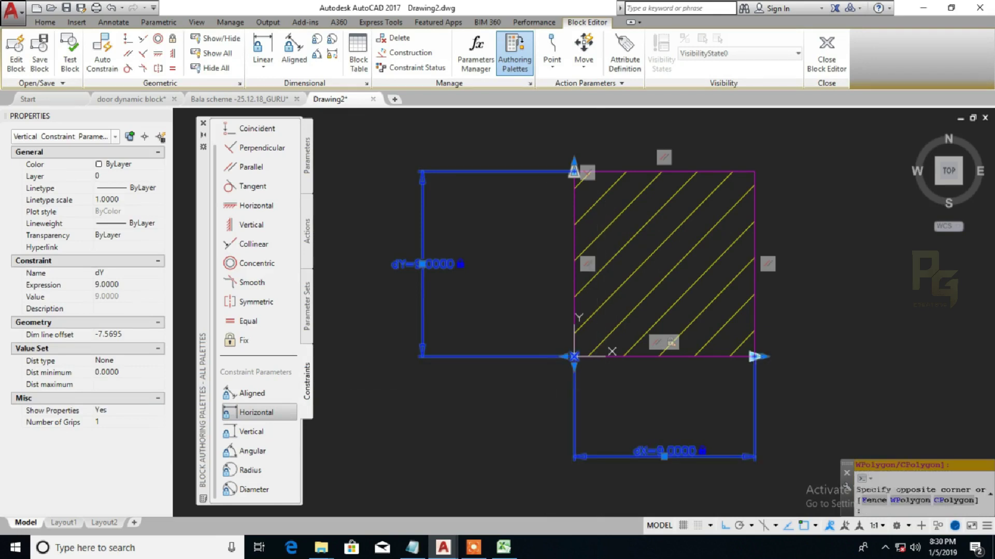
click(111, 422)
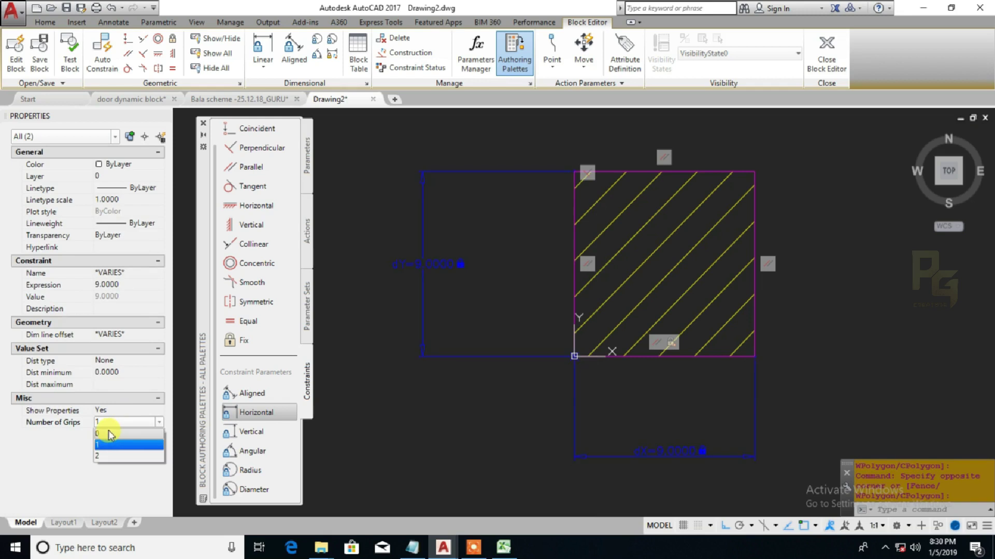
click(109, 434)
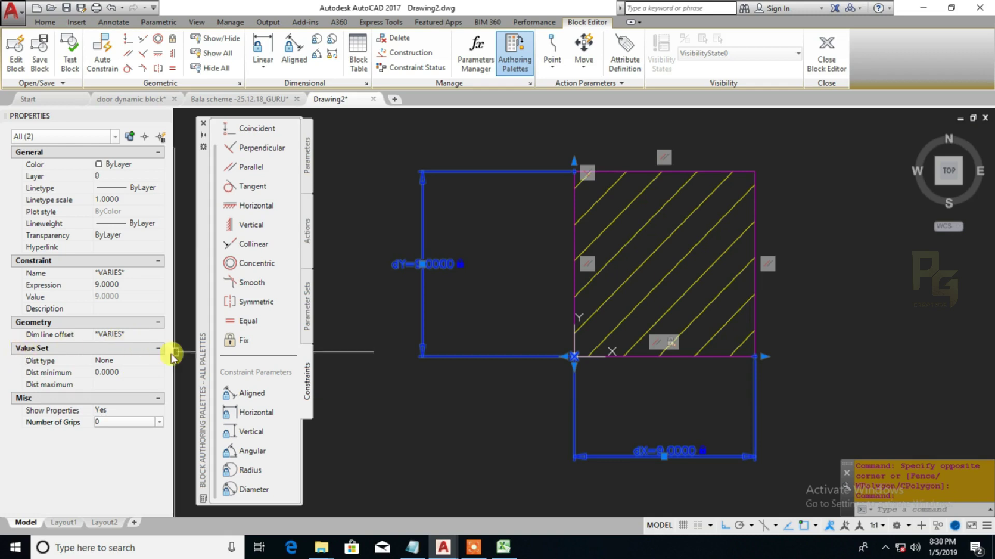
Step: Set the distance type of both the dX and dY parameters to List and clear the selection
click(138, 361)
click(138, 361)
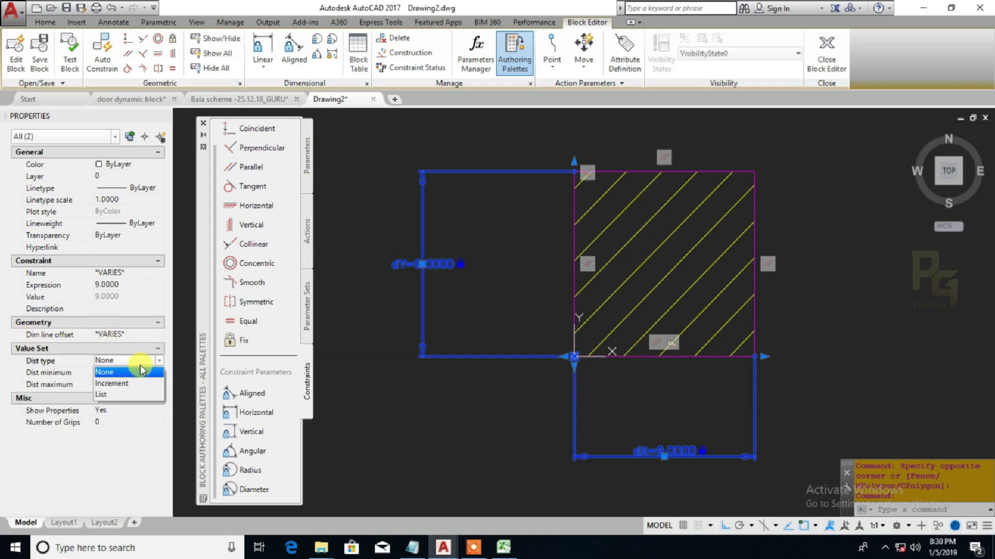
click(125, 396)
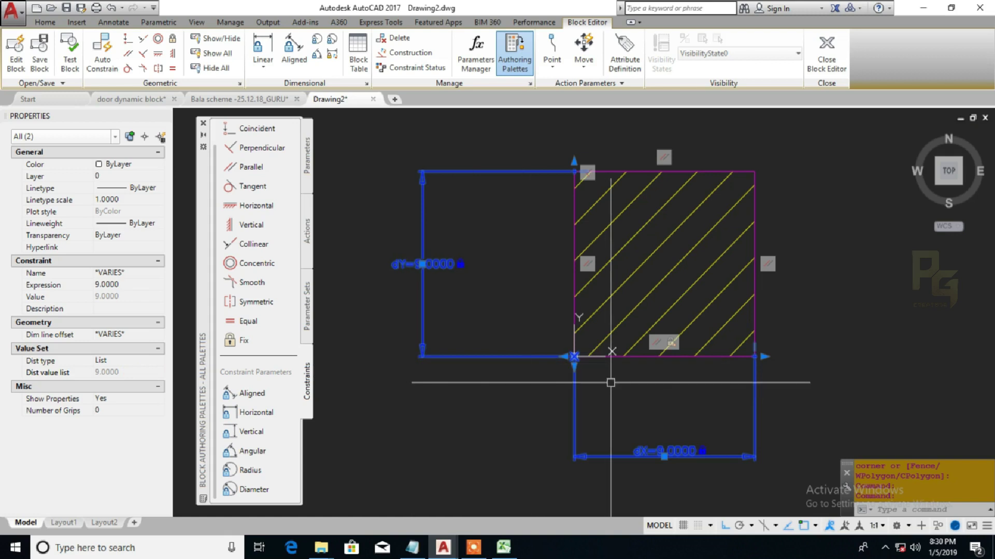
key(Escape)
Step: Add the distance values 12, 15, 18, 21 and 24 to the vertical dY parameter's value list
click(553, 386)
click(493, 331)
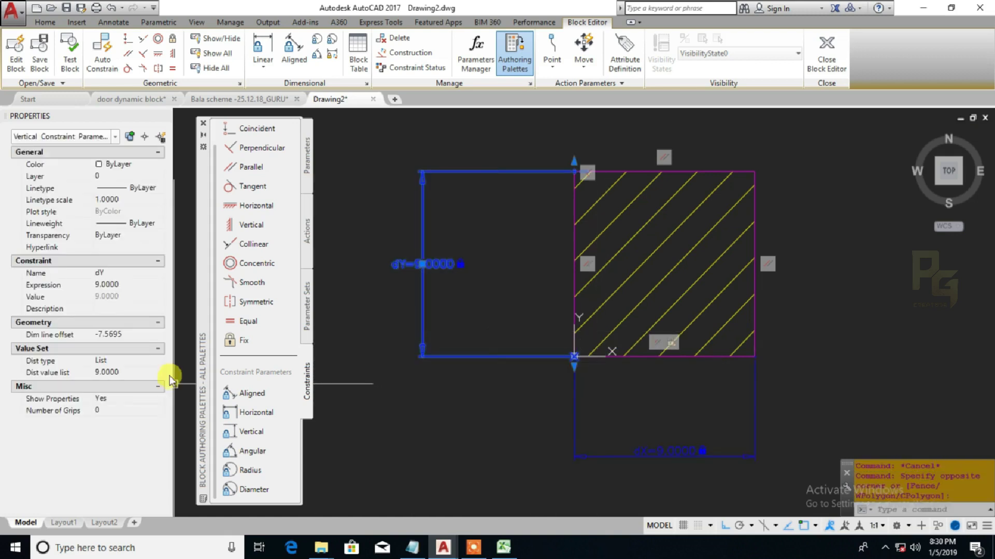
click(145, 373)
click(158, 373)
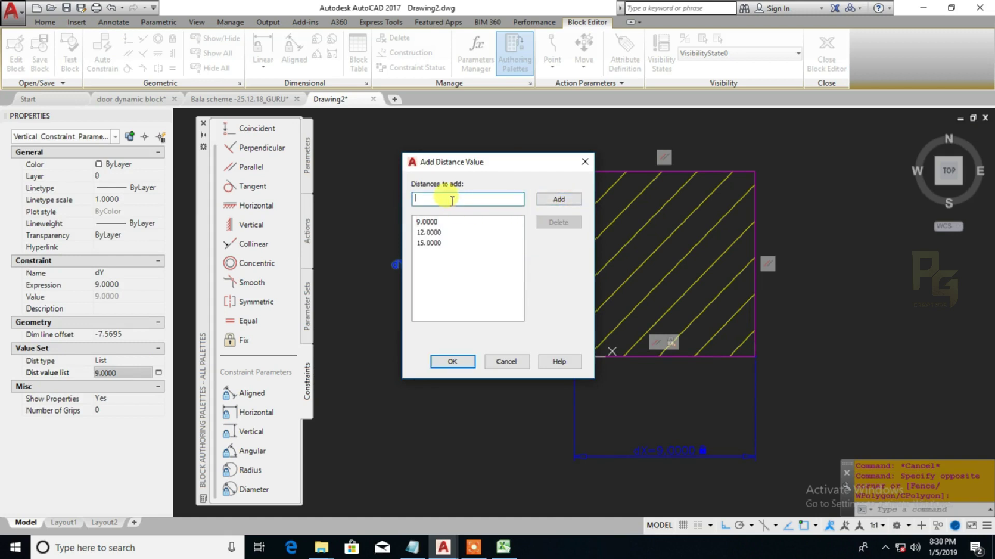
text(18)
click(542, 200)
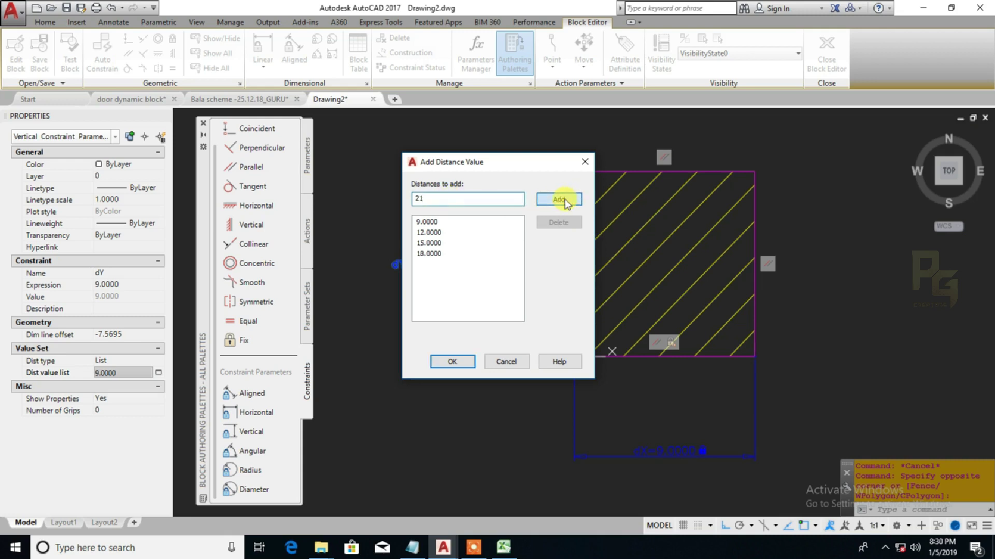
text(4)
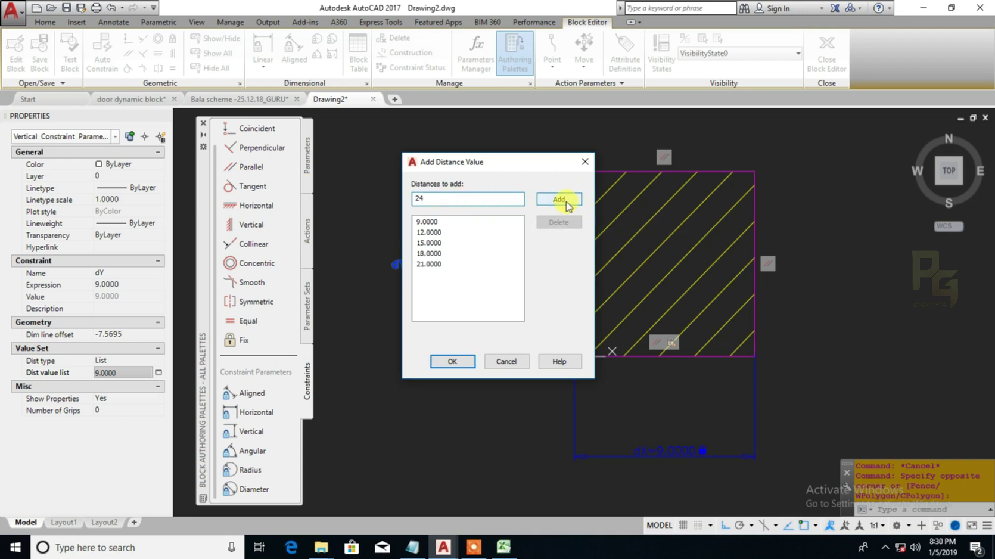
click(452, 362)
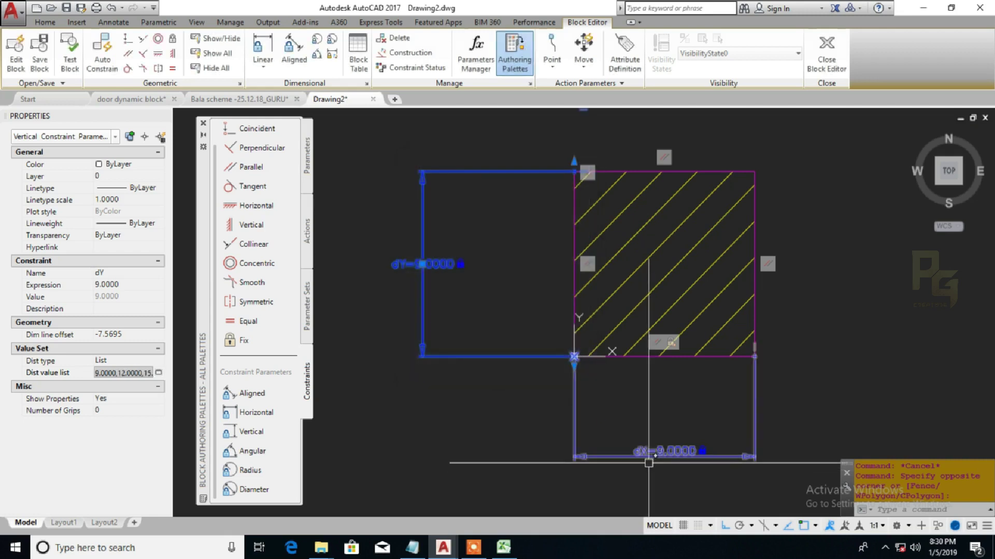
Step: Select only the horizontal dX parameter and add the distance values 12, 15, 18, 21 and 24 to its value list
click(643, 452)
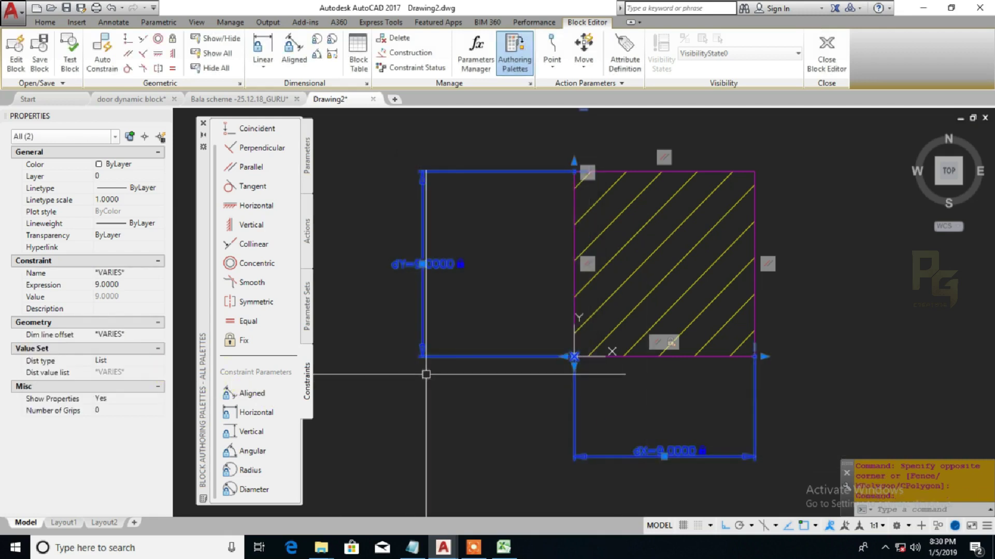
shift+click(458, 364)
shift+click(442, 346)
click(160, 373)
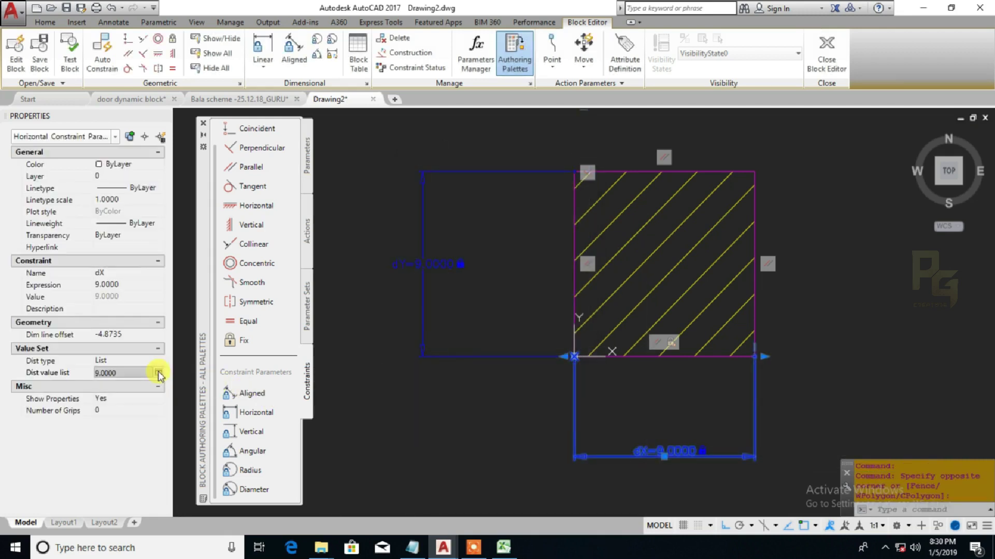
click(159, 373)
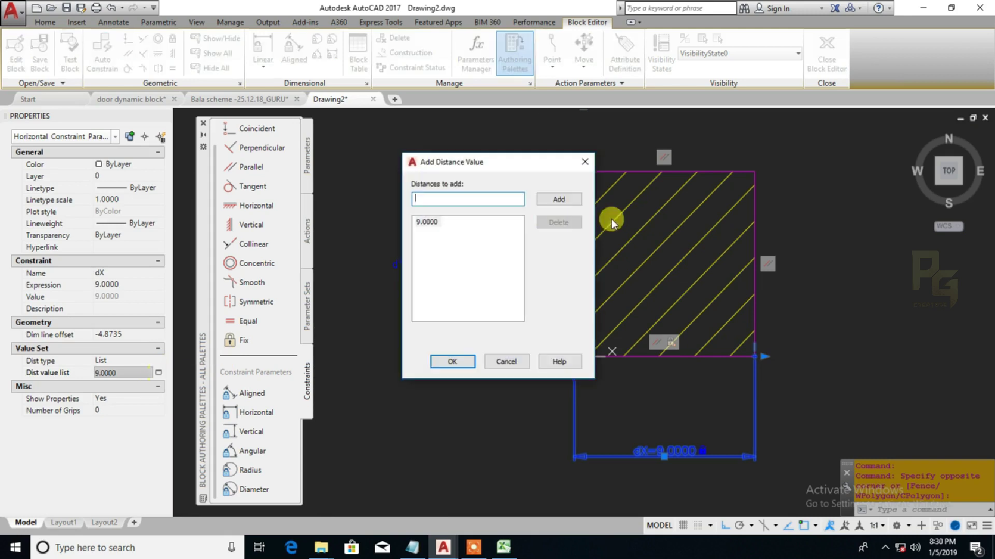
click(573, 201)
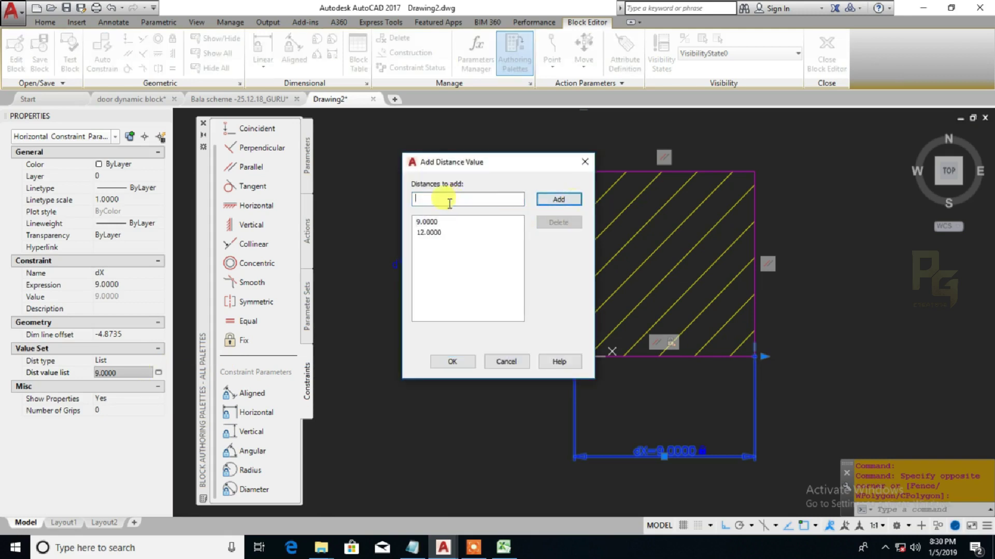
click(449, 201)
text(15)
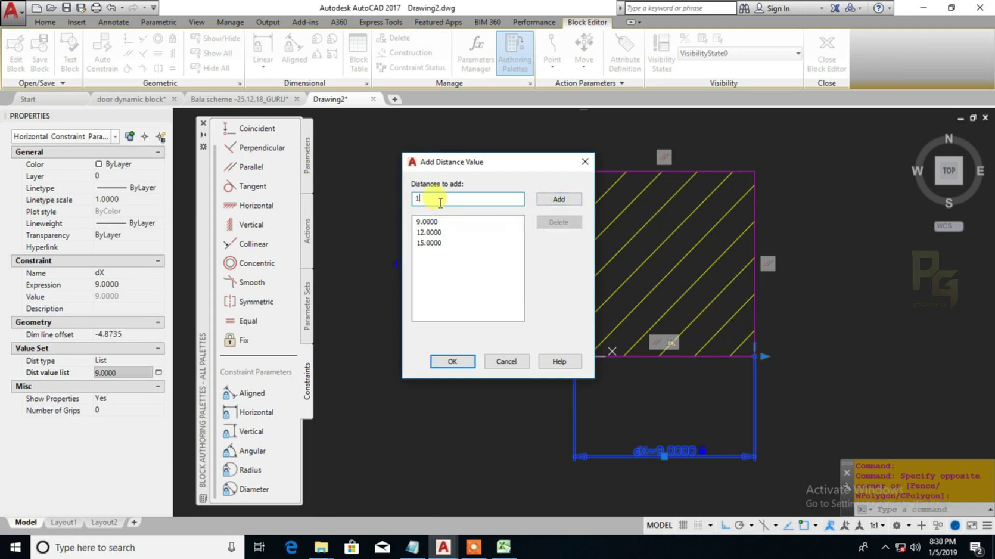
click(538, 200)
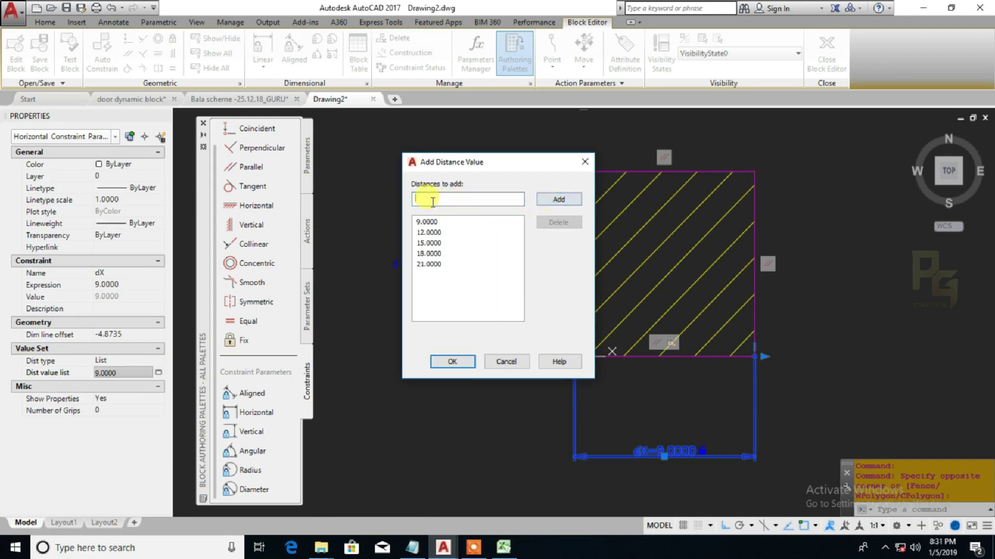
click(563, 208)
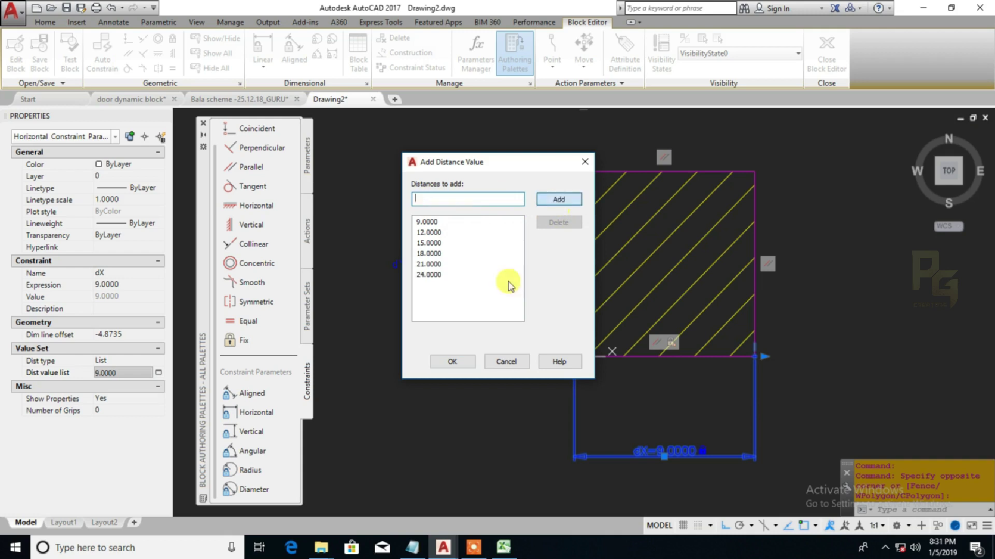
click(464, 365)
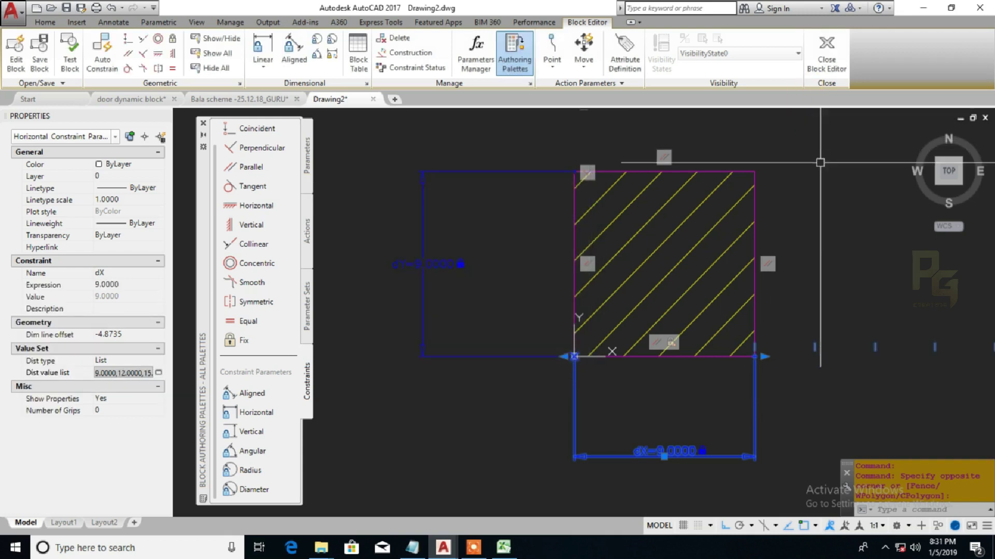
Step: Close the Block Editor and save DyColumn with its new distance value lists
mouse_move(766, 172)
middle_down()
mouse_move(678, 203)
mouse_move(607, 203)
middle_up()
scroll(608, 204, down, 4)
middle_drag(635, 284, 658, 383)
key(Escape)
click(827, 49)
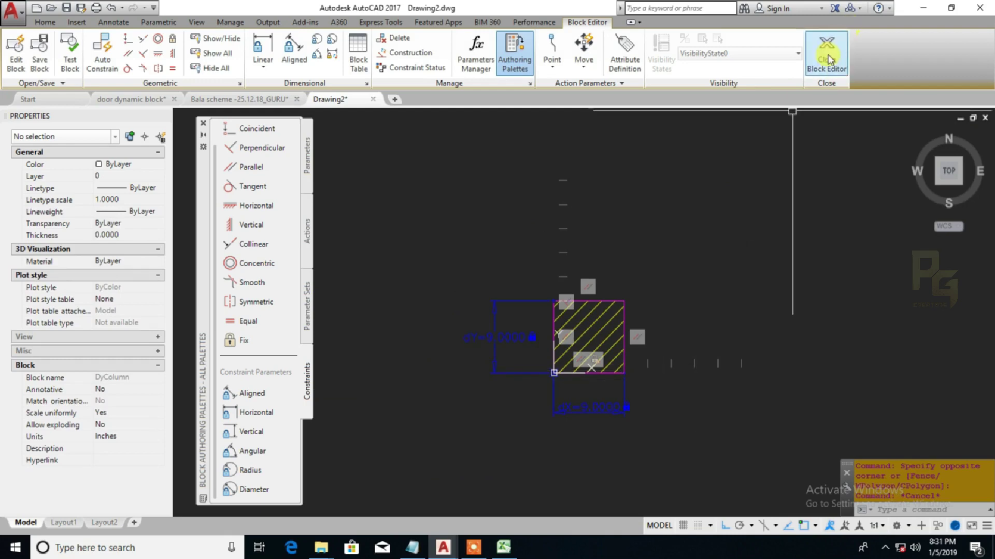
click(466, 256)
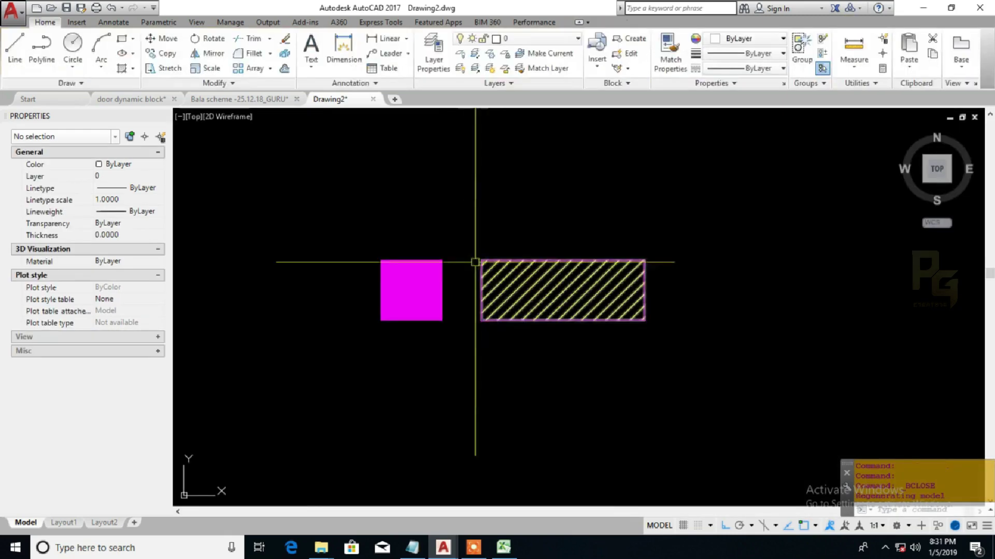
Step: Reset the hatched DyColumn block to its default size and check the dX value list on it
right_click(492, 259)
click(518, 222)
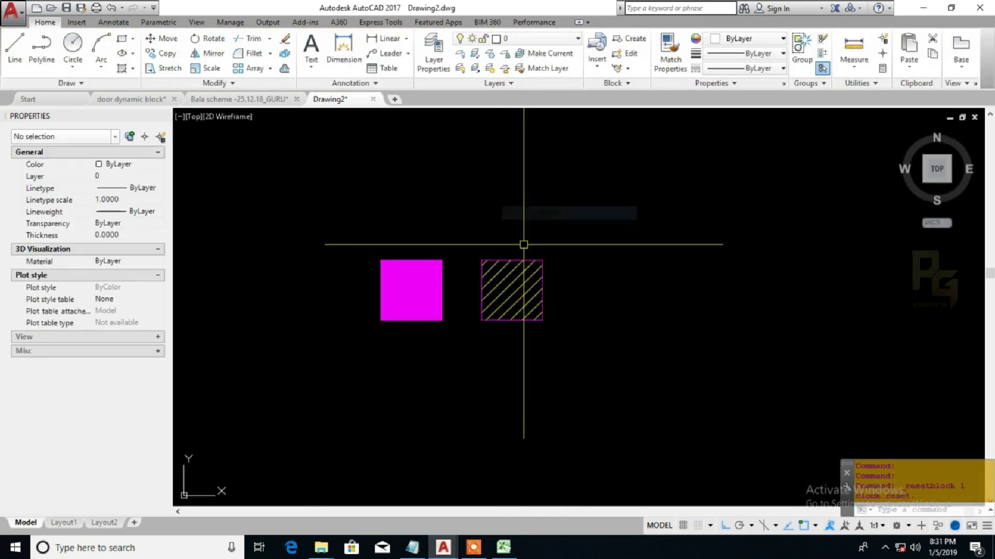
click(126, 458)
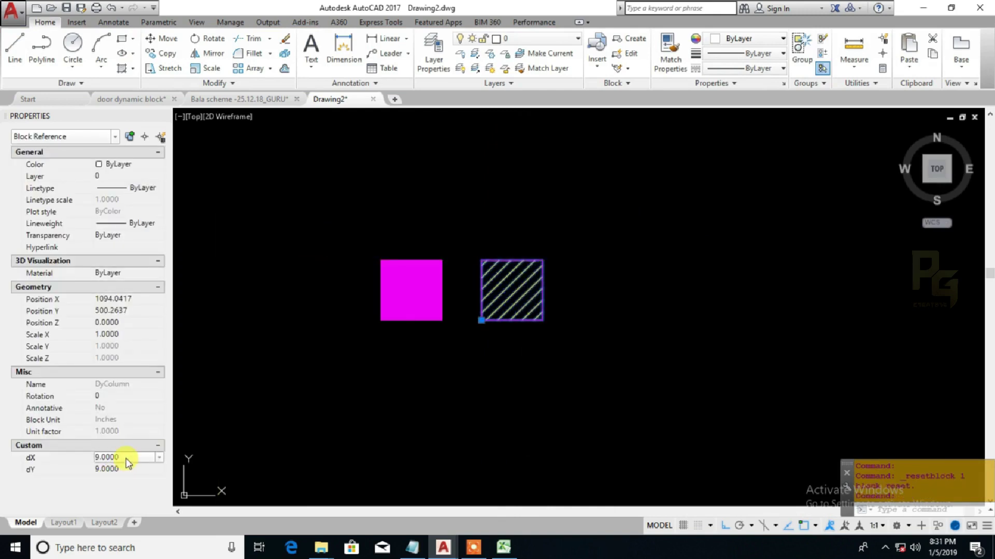
click(162, 461)
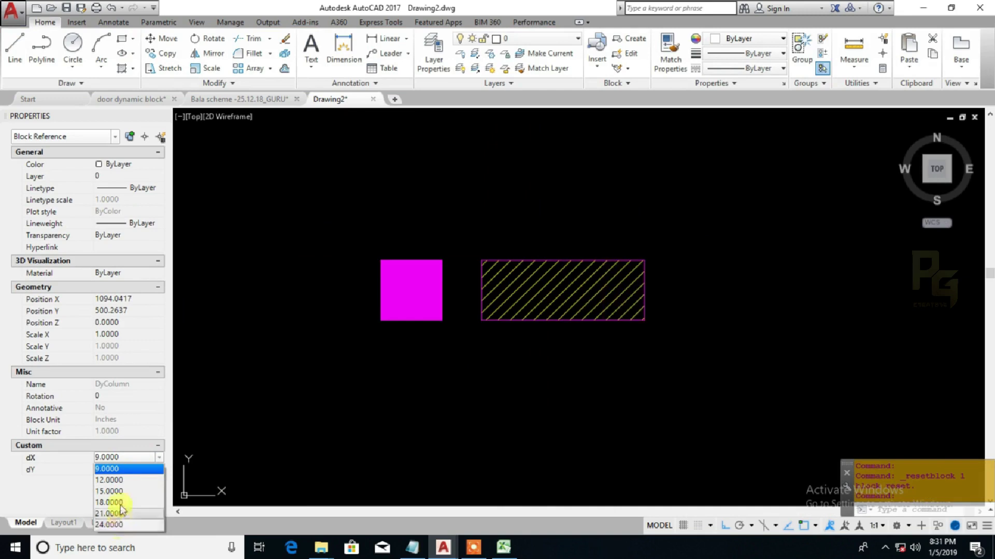
click(127, 469)
Step: Set the hatched column's dY to 18, look over the other dY list values and clear the selection
click(160, 470)
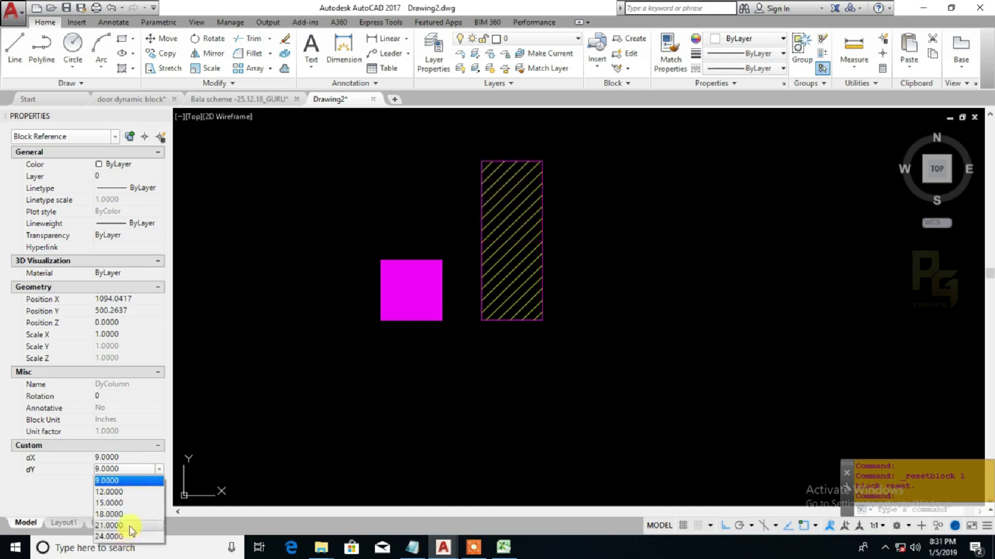
click(130, 514)
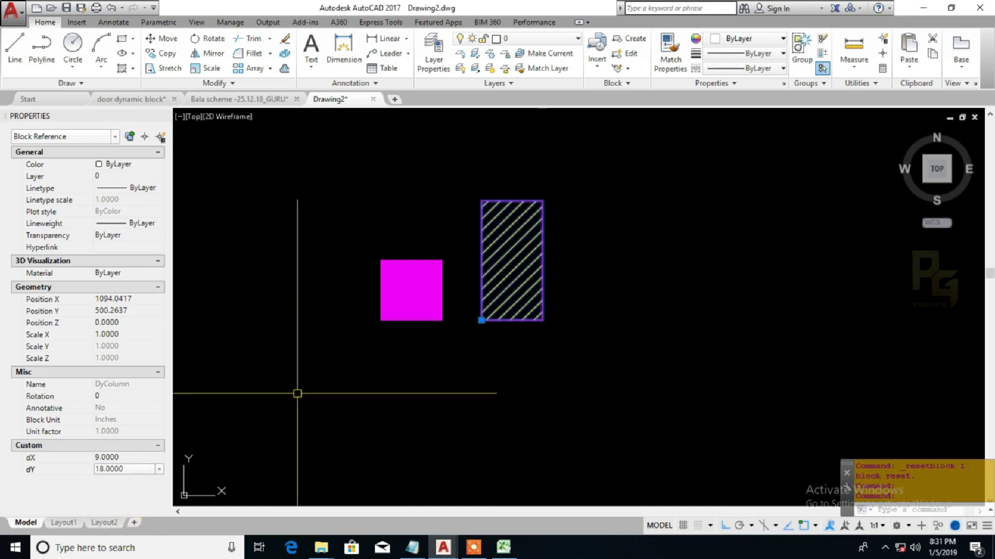
click(160, 470)
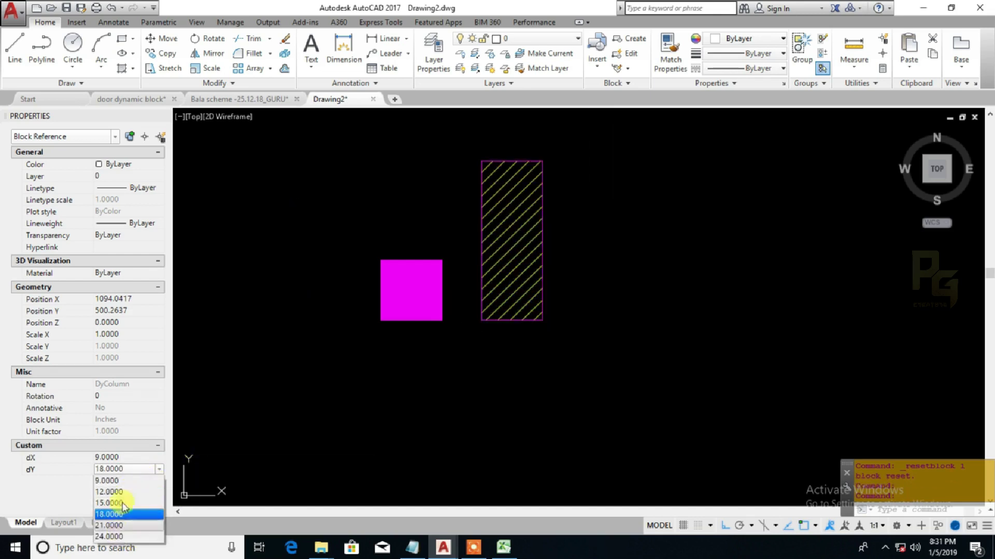
key(Escape)
key(Escape)
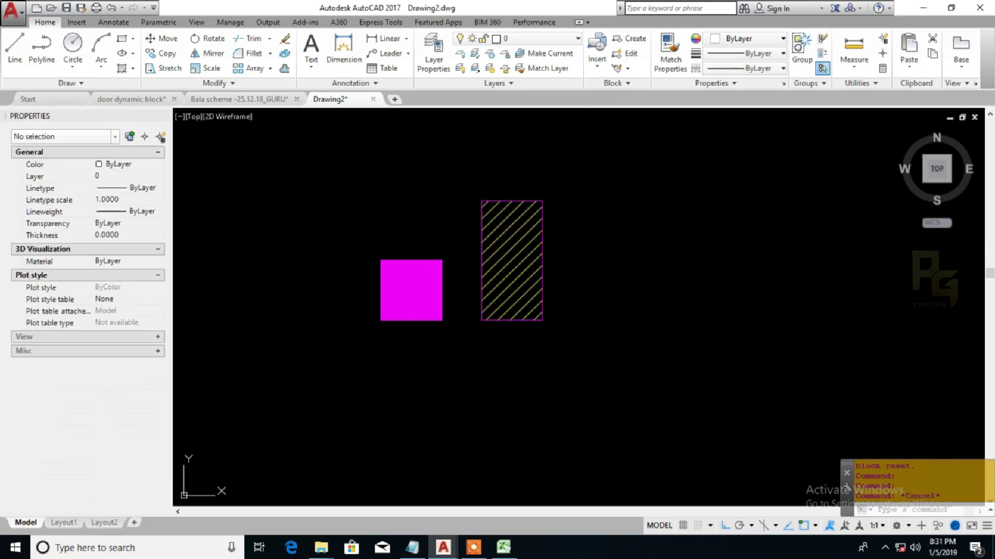
Step: Draw a vertical construction line in the empty area beside the floor plan and the hatched column
scroll(528, 309, down, 2)
click(546, 304)
mouse_move(555, 304)
middle_down()
mouse_move(447, 315)
mouse_move(451, 299)
mouse_move(423, 358)
middle_up()
key(Escape)
key(Escape)
scroll(421, 296, down, 4)
text(xl)
key(Return)
text(v)
key(Return)
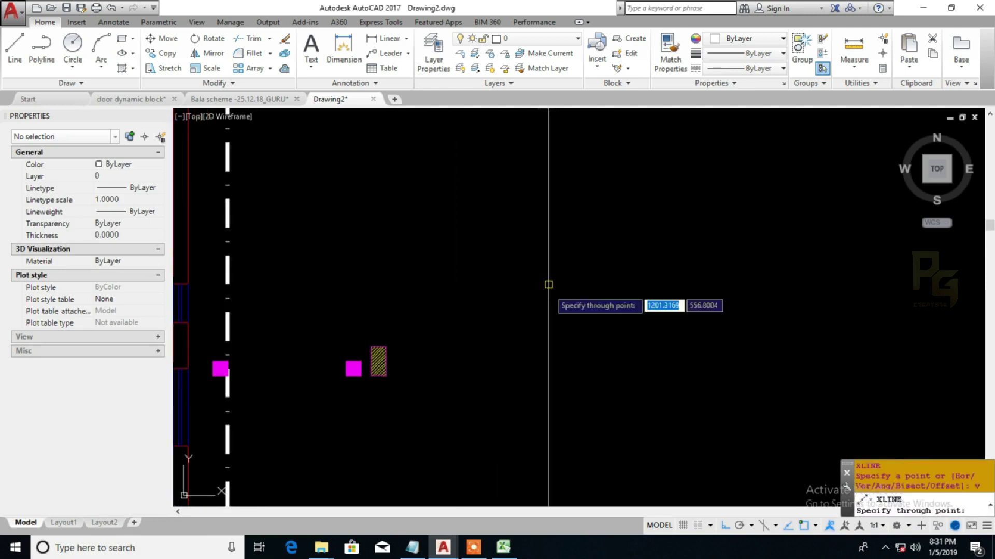
click(548, 284)
key(Return)
Step: Offset the vertical construction line 9 units away from the floor plan
text(o)
key(Return)
text(9)
key(Return)
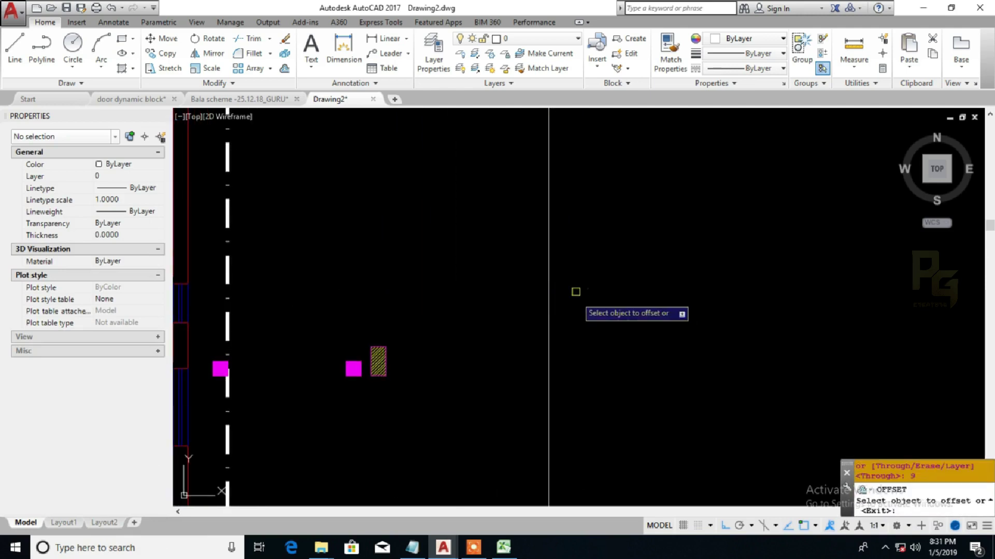
click(548, 280)
click(586, 285)
key(Escape)
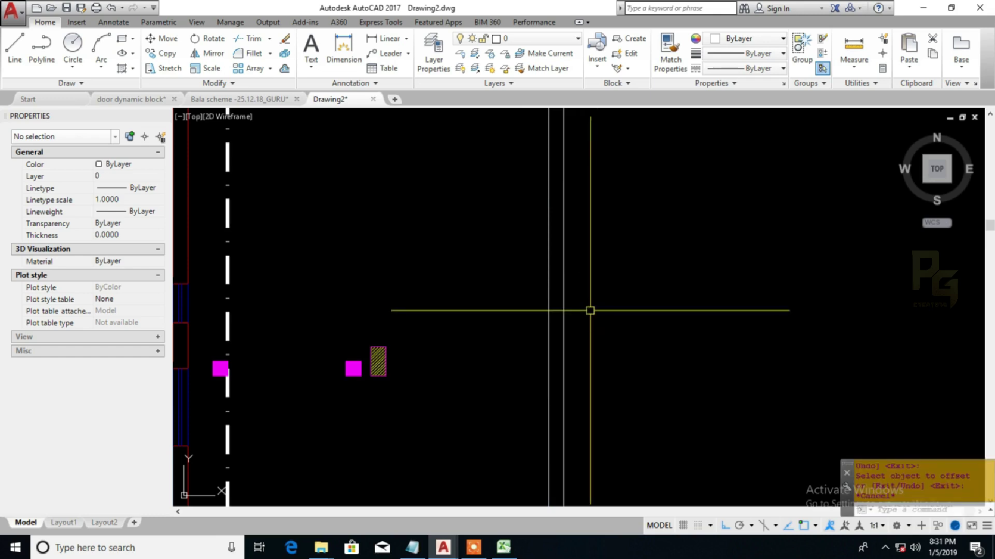
Step: Draw a horizontal construction line across the vertical pair and offset it upward by 9 units
text(xl)
key(Return)
text(h)
key(Return)
text(o)
key(Return)
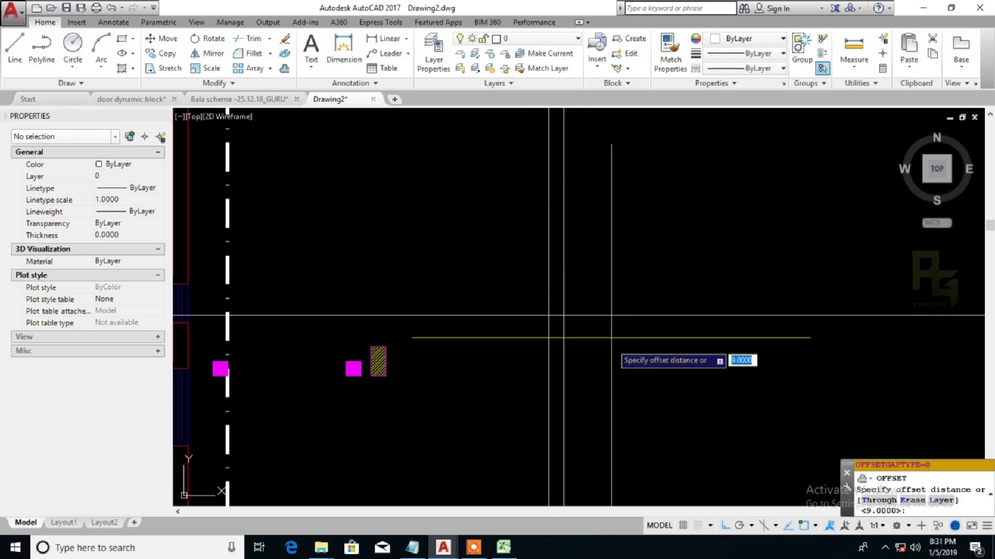
key(Return)
scroll(615, 299, down, 2)
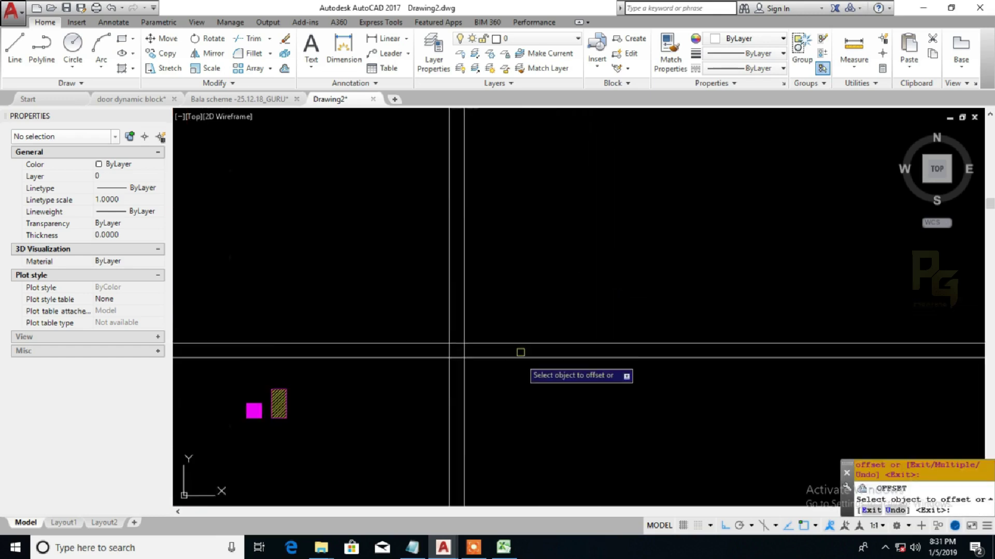
Step: Delete the vertical and horizontal construction lines
key(Escape)
click(537, 321)
click(459, 368)
key(Delete)
Step: Draw a tall rectangle in the empty area beside the floor plan and a smaller rectangle adjoining its right edge
text(rec)
key(Return)
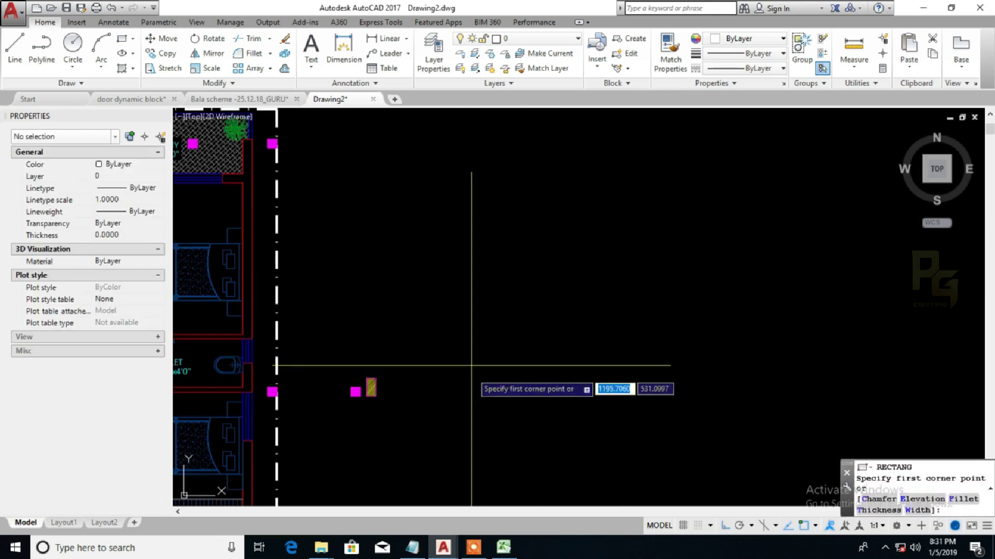
click(472, 365)
click(592, 181)
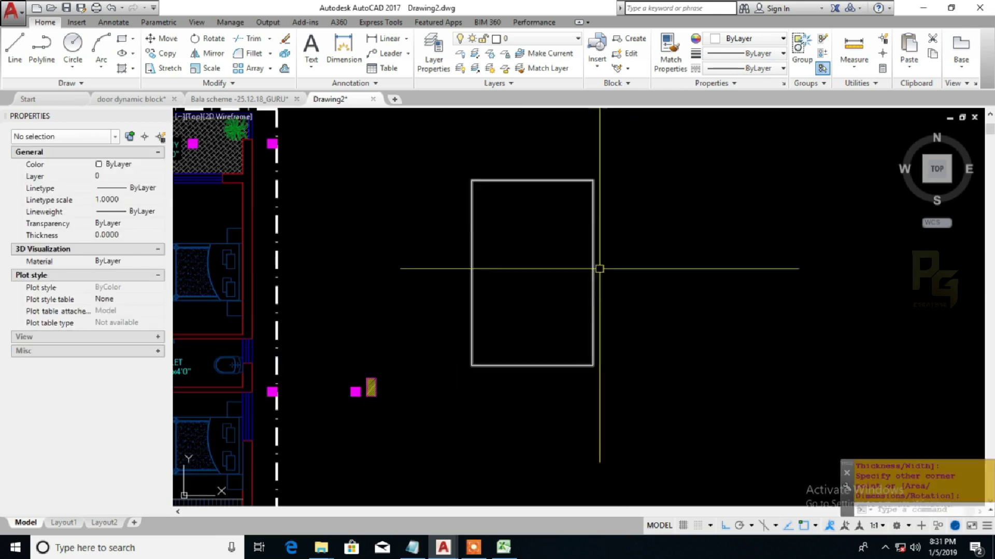
key(Return)
click(592, 224)
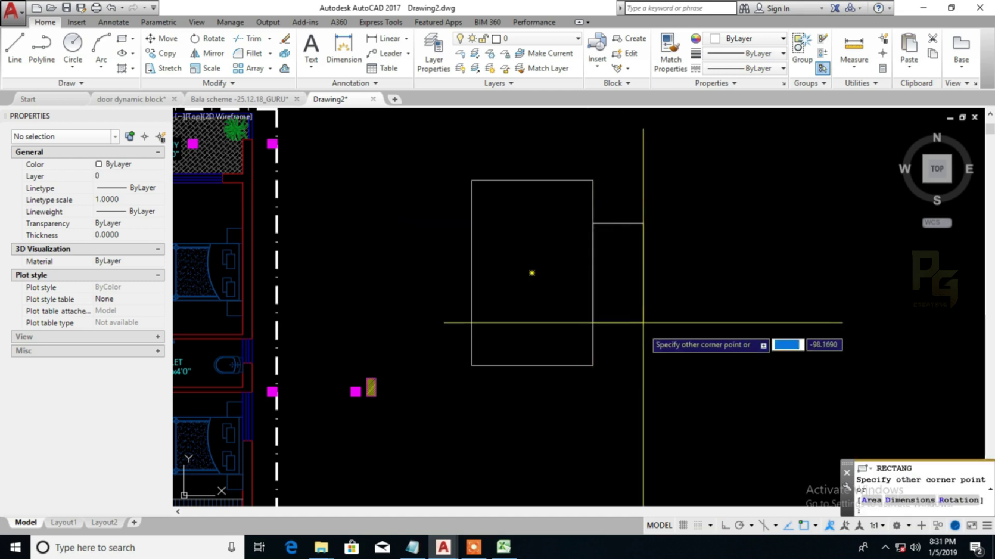
text(d)
key(Return)
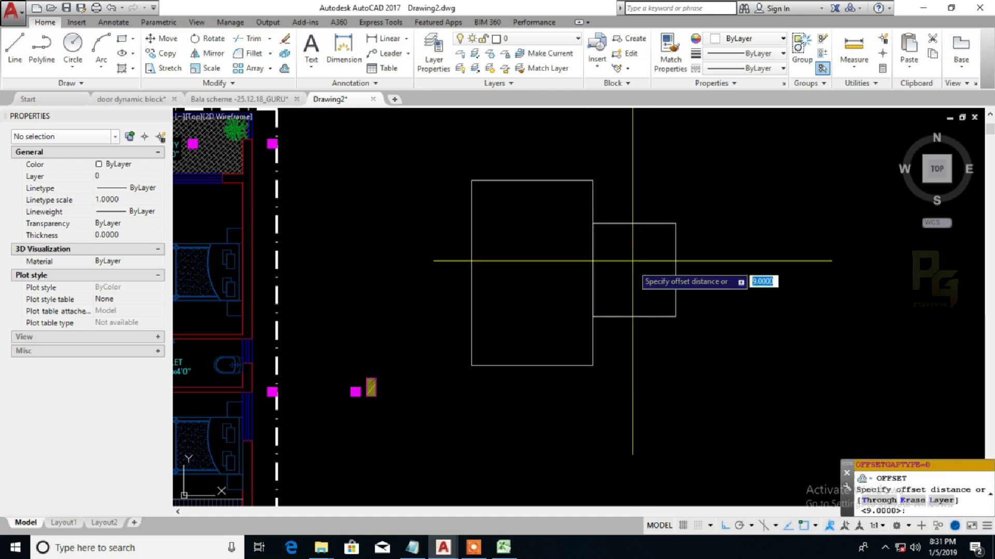
Step: Offset both rectangles inward by 9 units to form double-line walls
text(9)
key(Return)
click(593, 196)
click(581, 197)
click(613, 222)
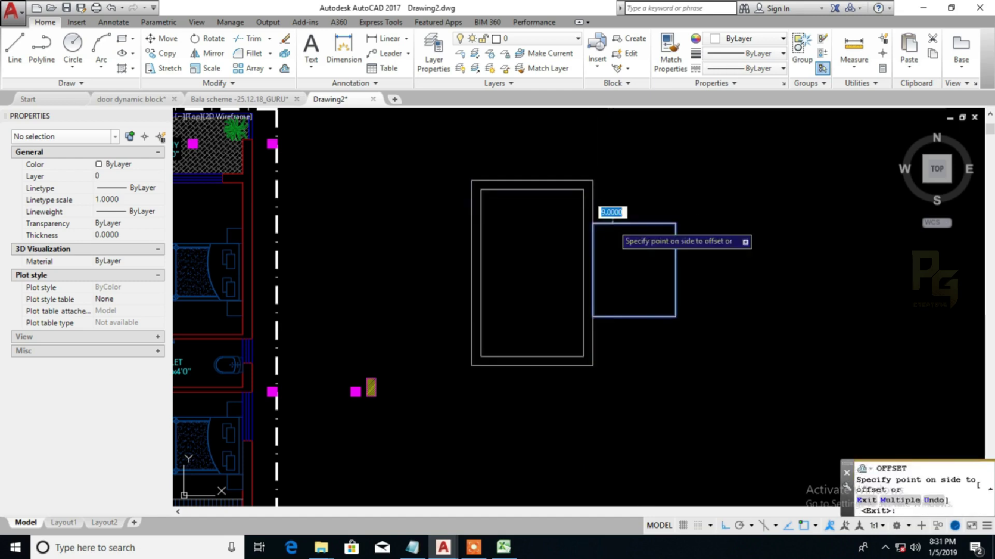
click(613, 264)
Step: Trim away the shared wall lines and leftover stubs between the two rectangles so the rooms open into each other
scroll(612, 267, up, 2)
text(tr)
key(Return)
click(615, 268)
click(555, 247)
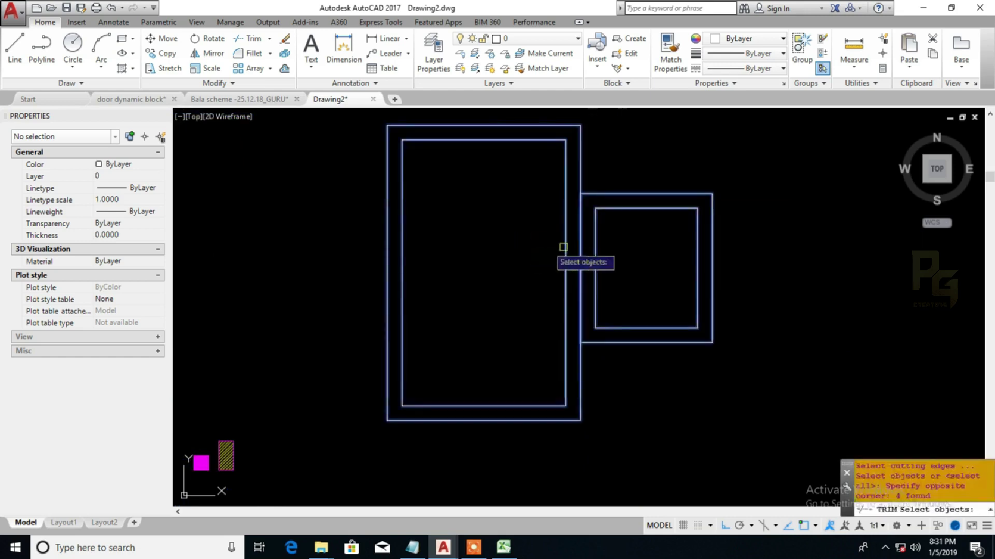
key(Return)
click(632, 260)
click(518, 258)
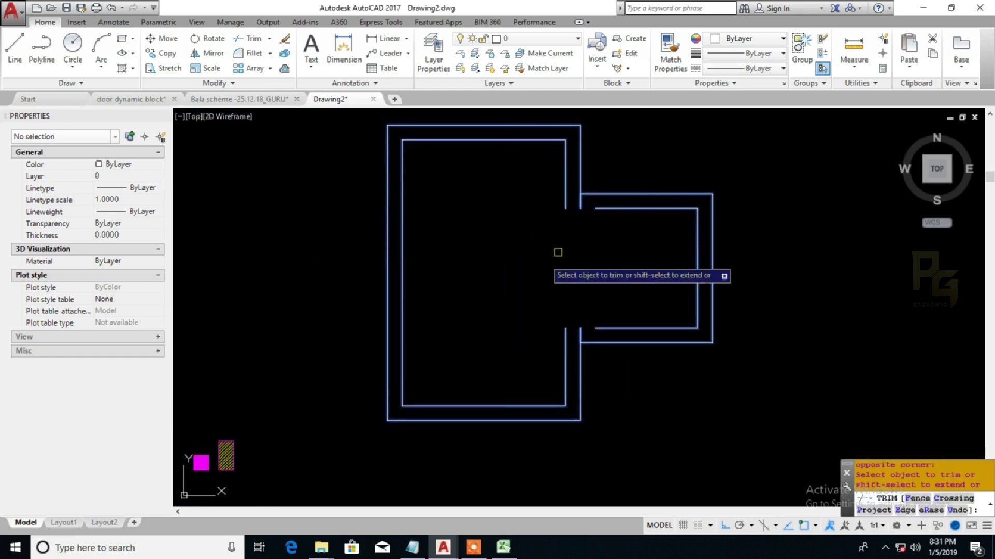
click(579, 203)
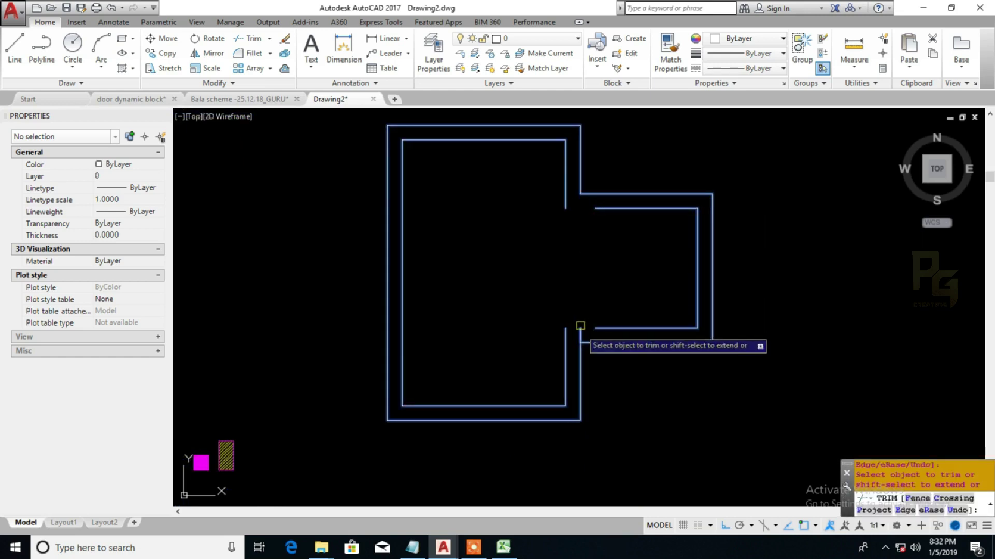
click(581, 335)
key(Return)
key(Escape)
key(Escape)
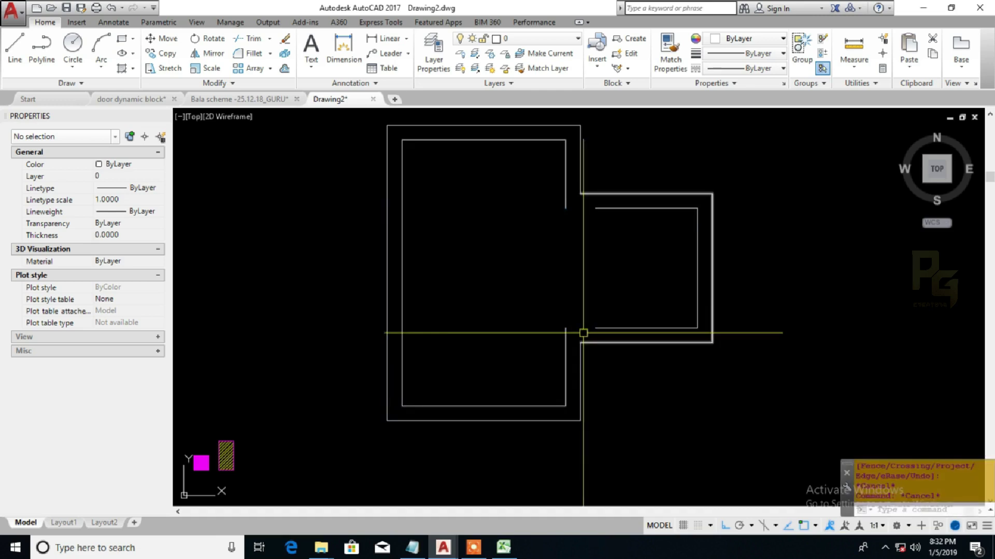
Step: Fillet the inner wall lines into closed corners at both the lower and upper junctions of the two rooms
text(f)
key(Return)
click(603, 328)
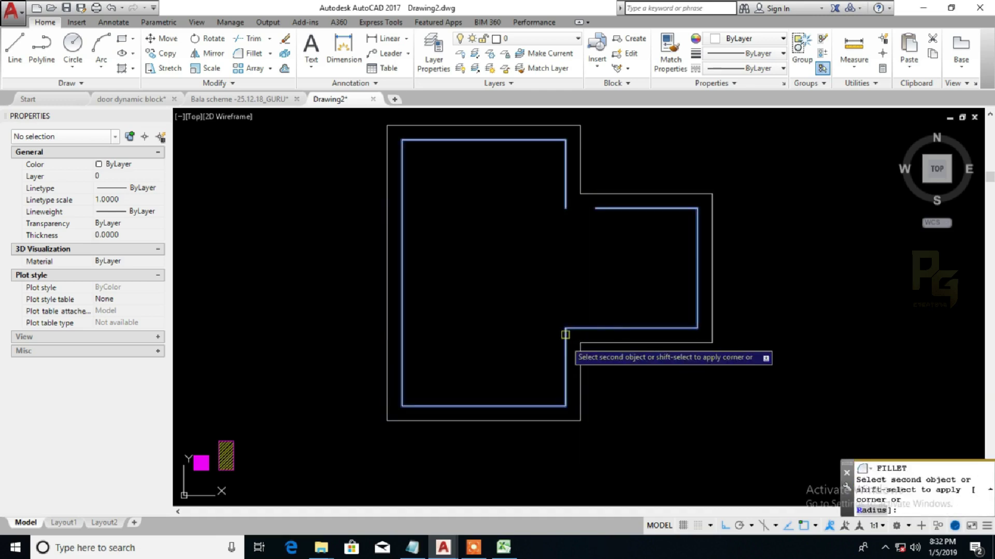
click(564, 334)
key(Return)
click(601, 209)
click(565, 206)
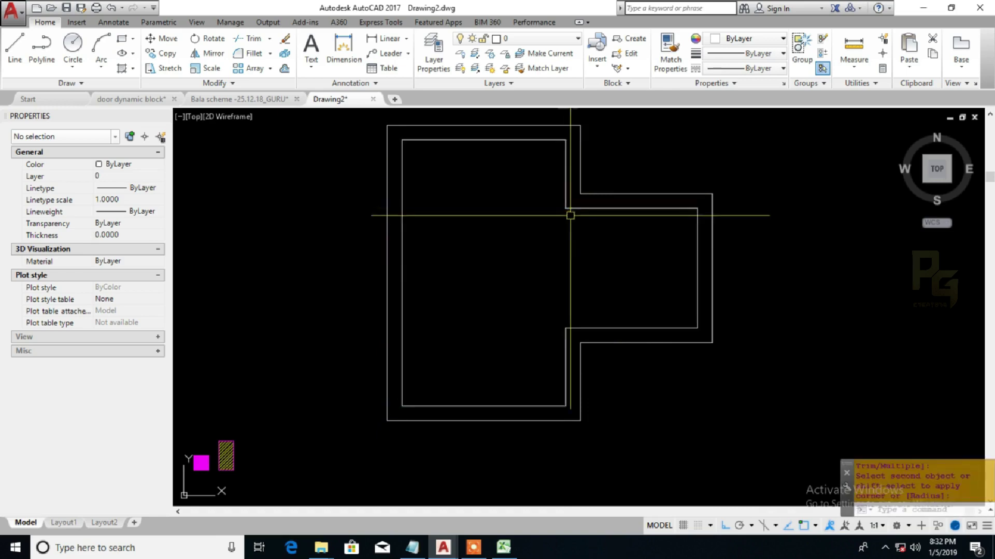
key(Escape)
key(Escape)
scroll(660, 259, down, 4)
text(s)
key(Return)
key(Escape)
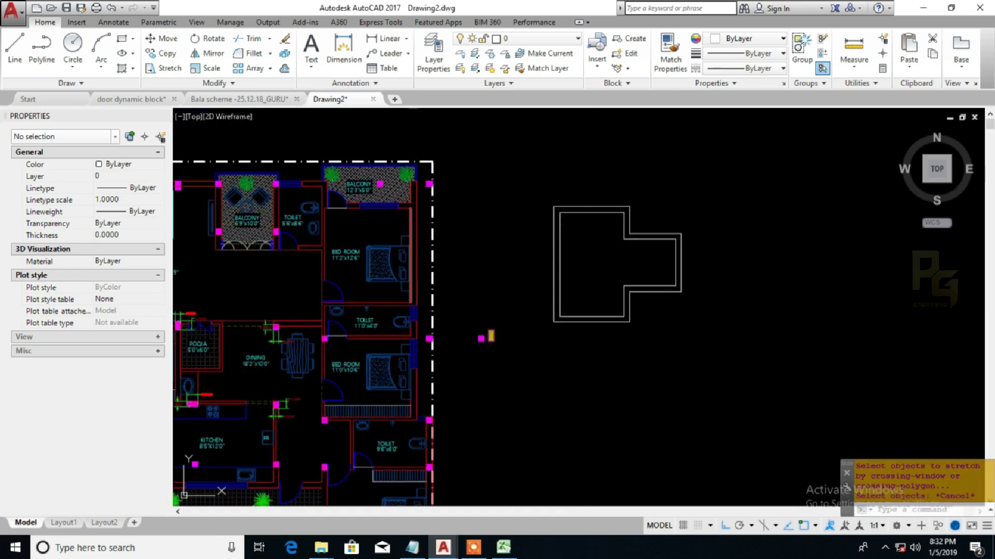
Step: Match the new wall outline's properties to a red wall line of the floor plan
text(ma)
key(Return)
click(417, 223)
click(696, 335)
click(542, 184)
key(Escape)
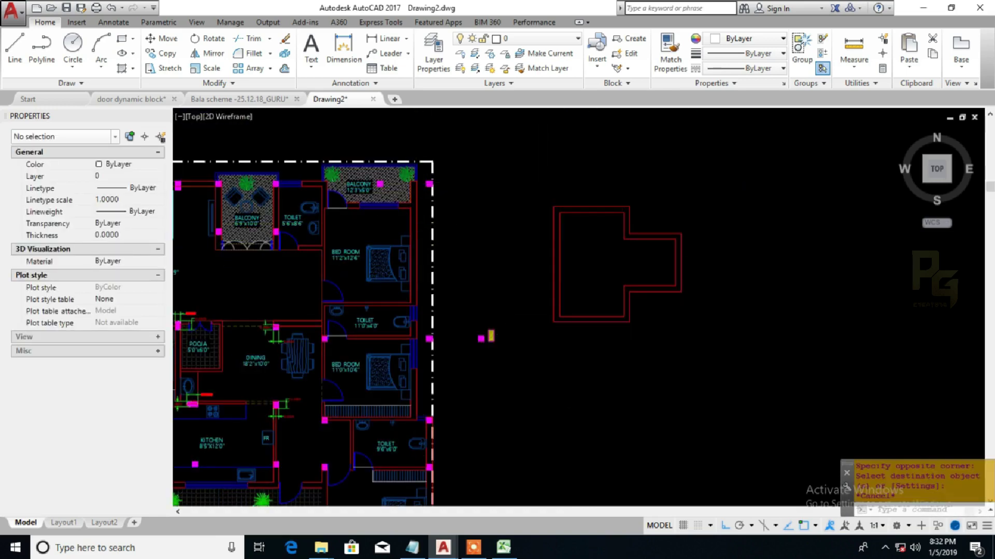
Step: Reset the hatched DyColumn block to its default size
scroll(492, 337, up, 2)
click(492, 337)
right_click(494, 337)
click(523, 213)
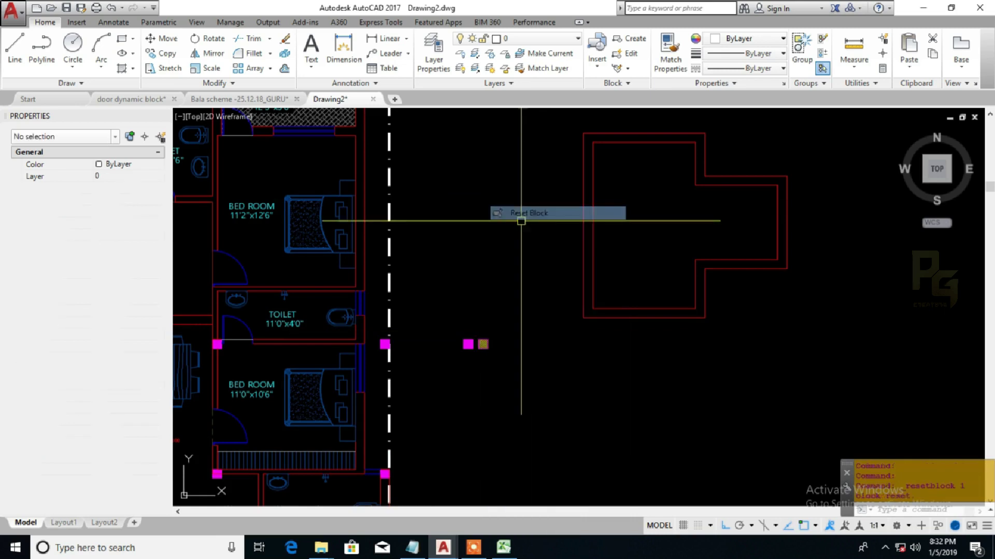
Step: Move the hatched column by its insertion point onto the new outline's lower-left outer corner
scroll(473, 344, up, 4)
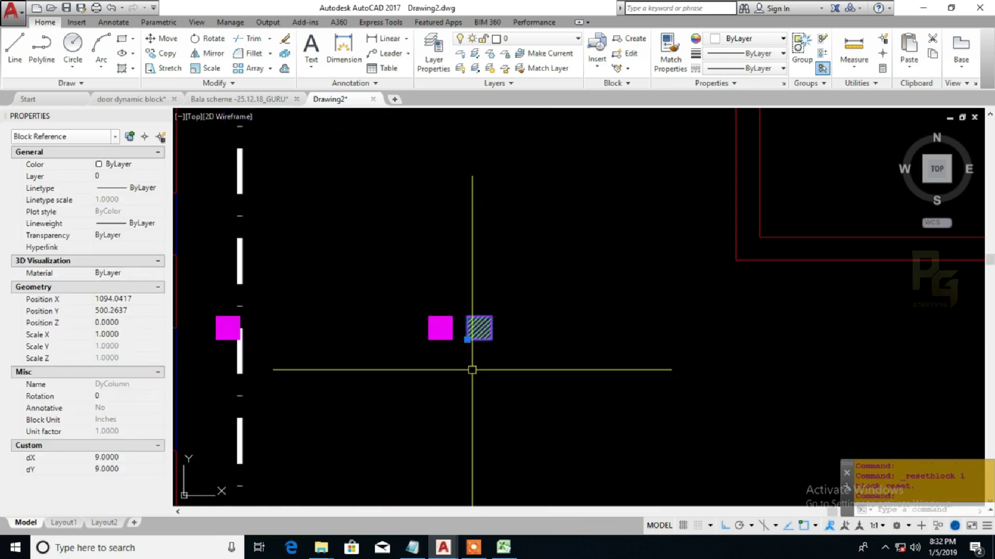
click(467, 339)
middle_drag(648, 321, 490, 433)
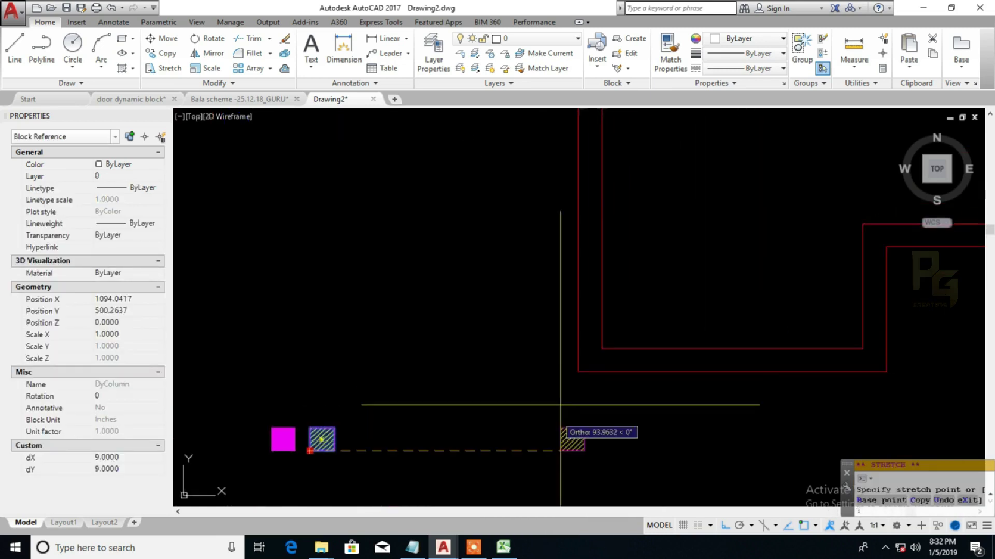
middle_drag(642, 300, 621, 369)
scroll(622, 368, down, 2)
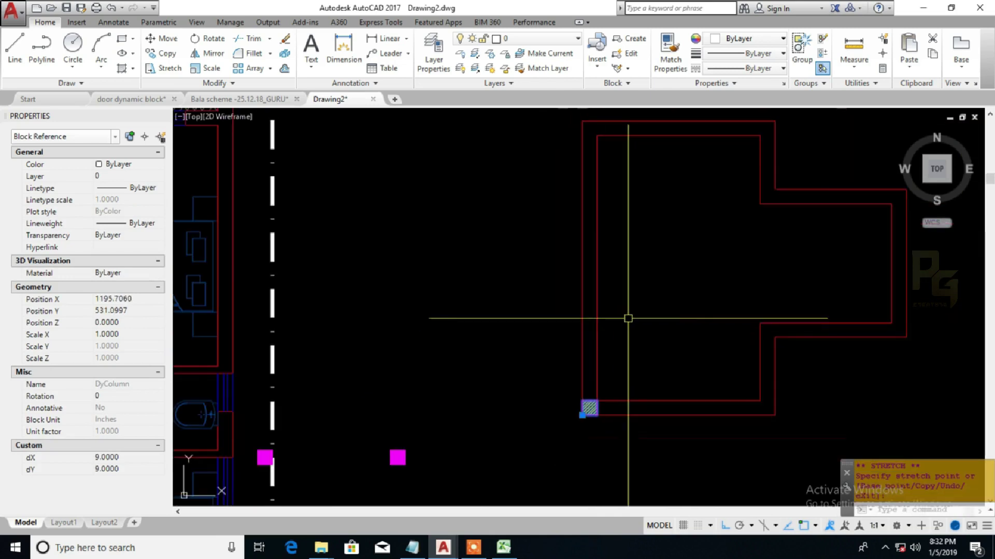
Step: Mirror the column about the midpoint of the left wall to the upper-left corner, keeping the original
middle_drag(629, 318, 628, 358)
text(mi)
key(space)
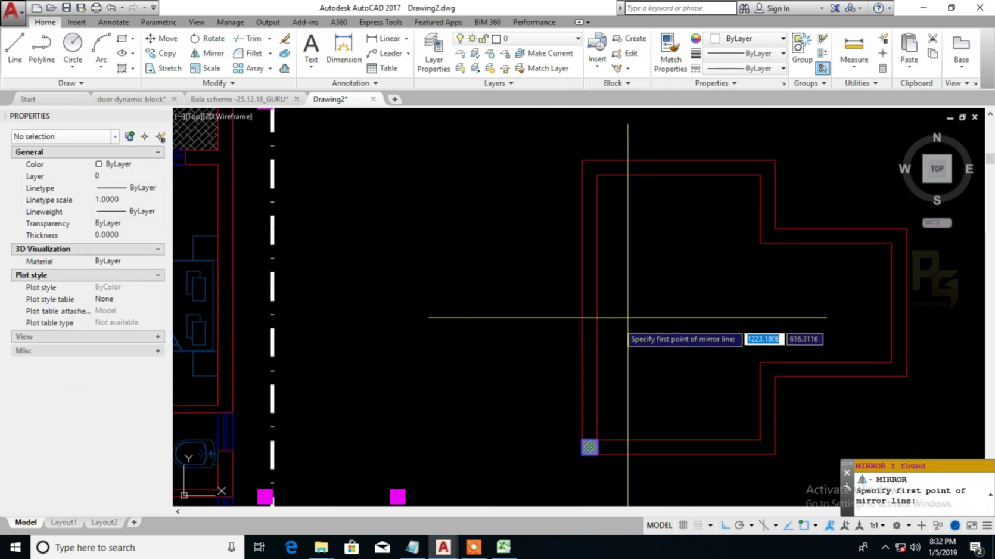
click(583, 308)
click(543, 309)
key(space)
key(Return)
Step: Mirror the upper-left column about the midpoint of the top wall to the upper-right corner, keeping the original
click(593, 167)
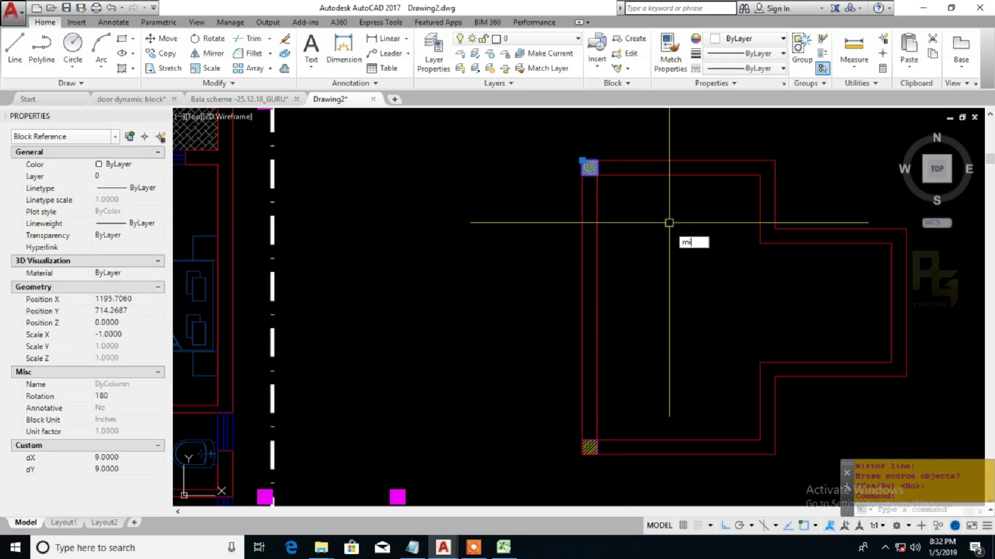
text(mi)
key(Return)
click(677, 174)
click(677, 222)
middle_drag(747, 211, 638, 216)
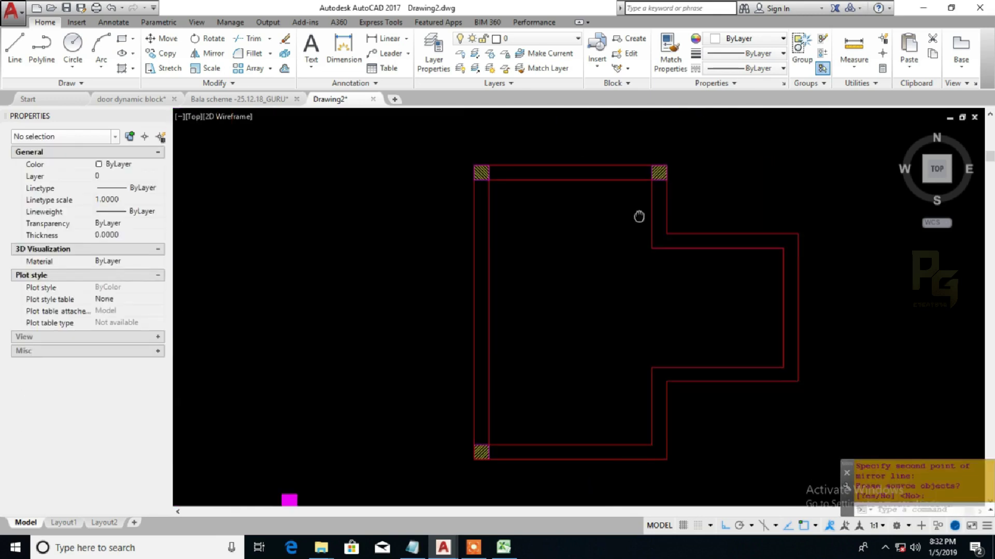
key(Return)
Step: Mirror the upper-right column about the midpoint of the short wall below it to the upper room junction, keeping the original
click(661, 173)
text(mi)
key(Return)
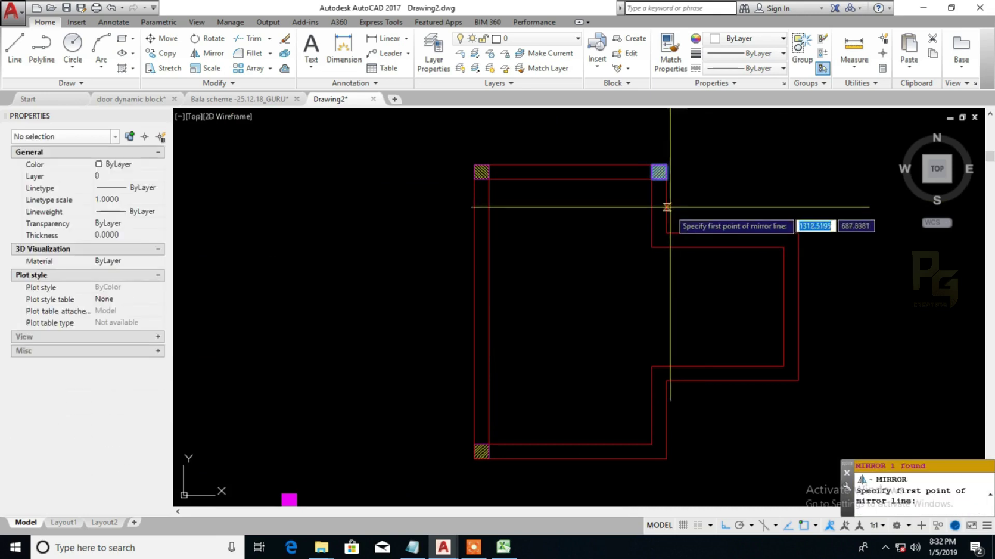
click(669, 206)
click(692, 211)
key(Return)
Step: Mirror the upper room-junction column about its own vertical centreline, erasing the source
scroll(668, 241, up, 2)
click(663, 242)
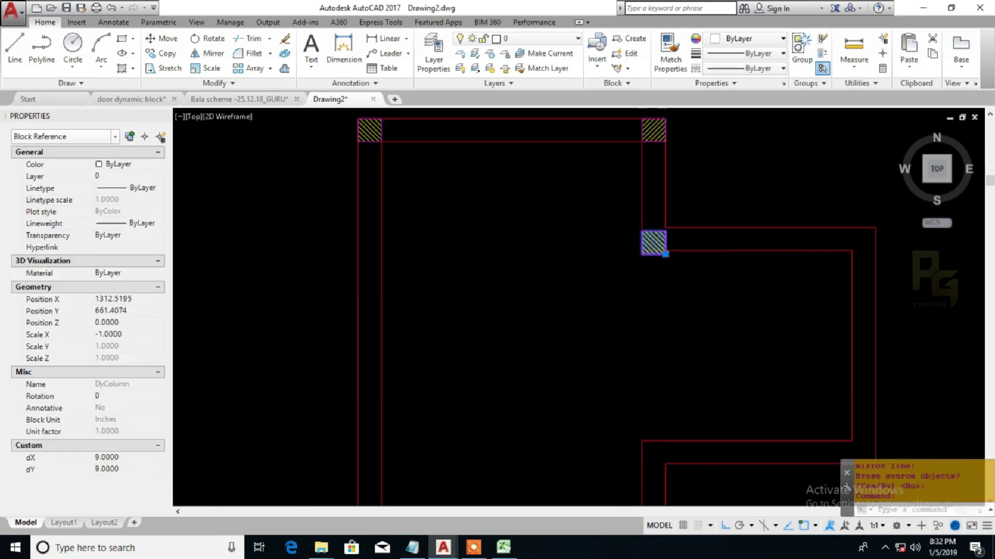
scroll(653, 254, up, 4)
text(mi)
key(Return)
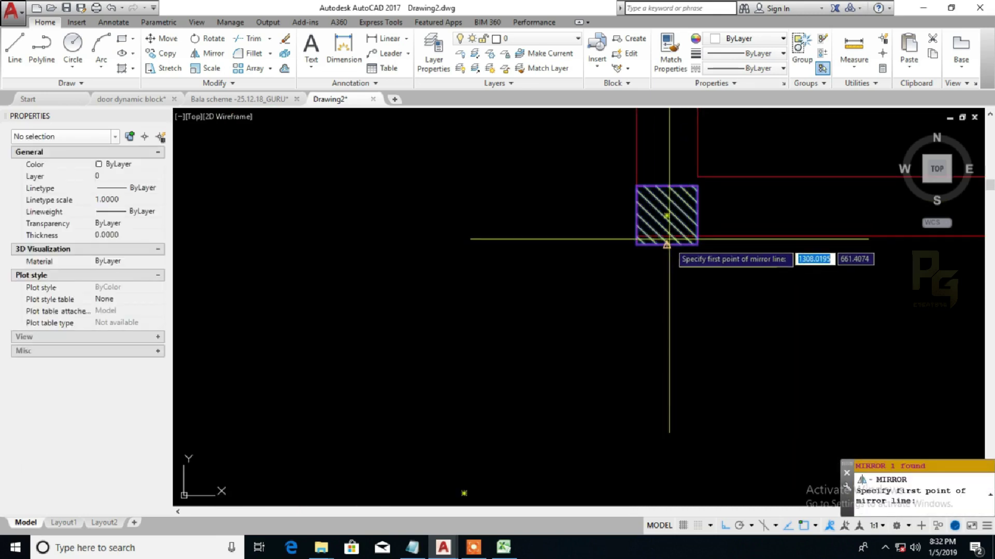
click(668, 242)
click(669, 263)
text(y)
key(Return)
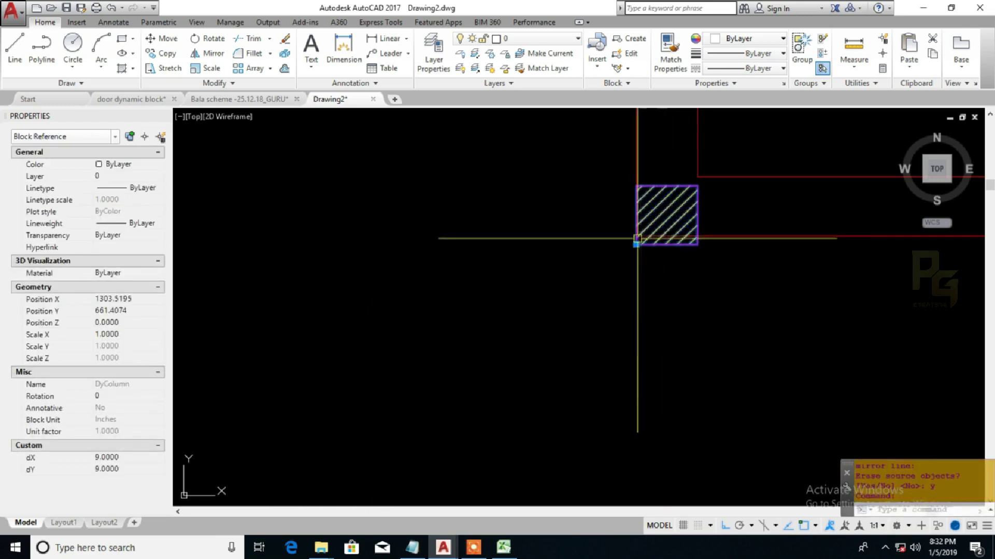
Step: Move the upper room-junction column by its insertion point up to align with the inner wall line
click(636, 245)
click(636, 236)
scroll(630, 235, down, 5)
key(Escape)
key(Escape)
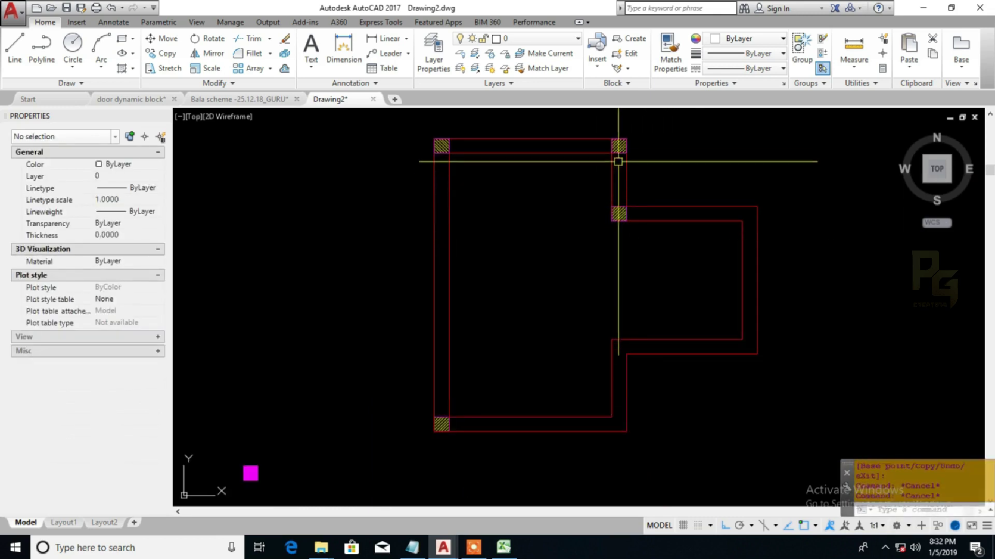
click(618, 152)
key(Escape)
Step: Mirror the upper junction column about the midpoint of the right room's top wall, keeping the original
click(620, 207)
text(mi)
key(Return)
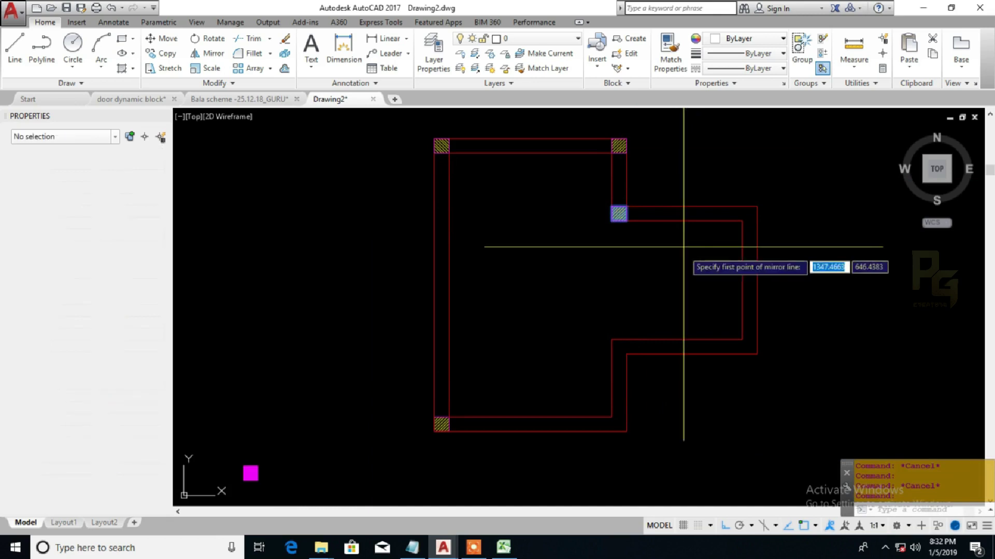
click(691, 206)
click(694, 176)
key(Return)
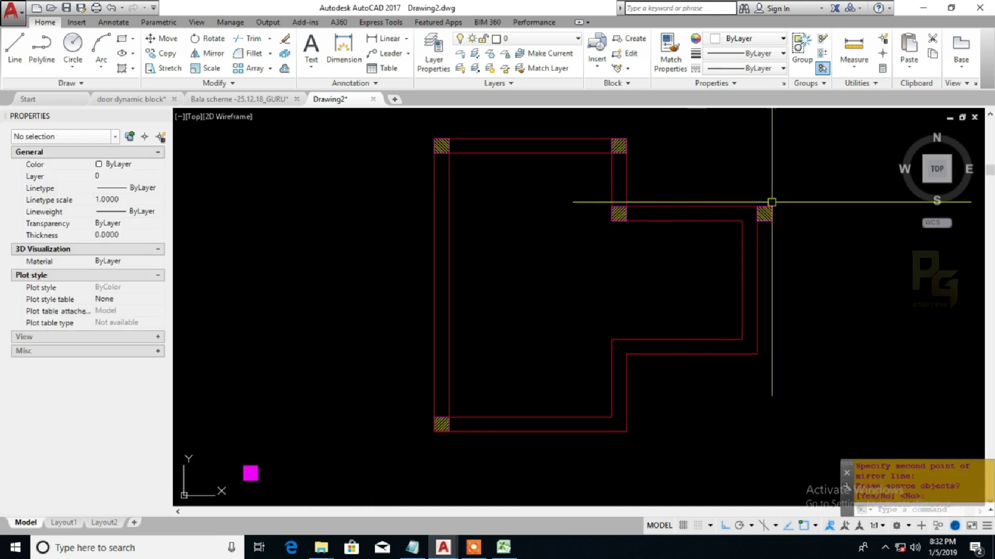
Step: Mirror the copied column at the right room's upper-right corner about its own horizontal centreline, erasing the source
scroll(775, 212, up, 2)
click(769, 209)
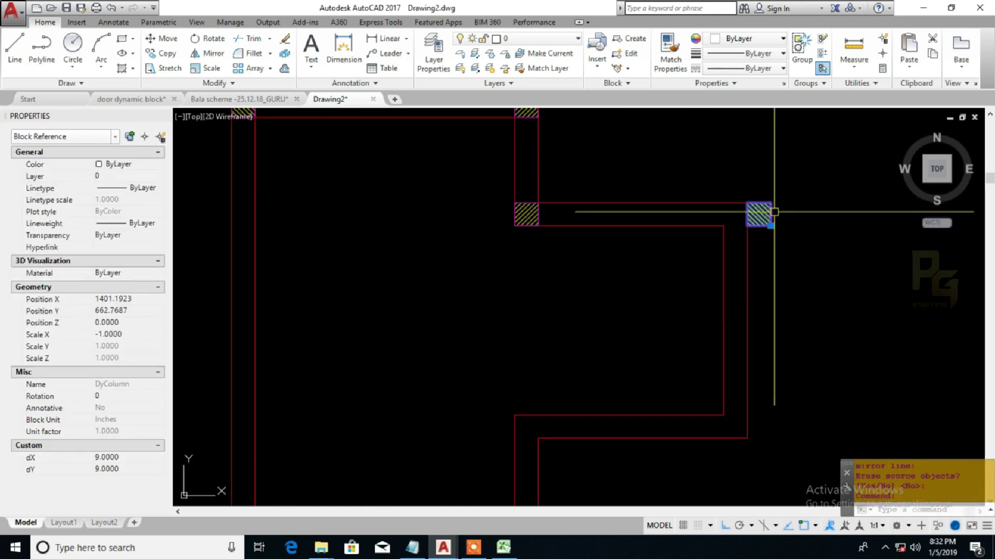
text(mi)
key(Return)
click(771, 215)
click(799, 215)
text(y)
key(Return)
Step: Move the flipped column by its insertion point onto the right room's upper-right outer corner
click(769, 211)
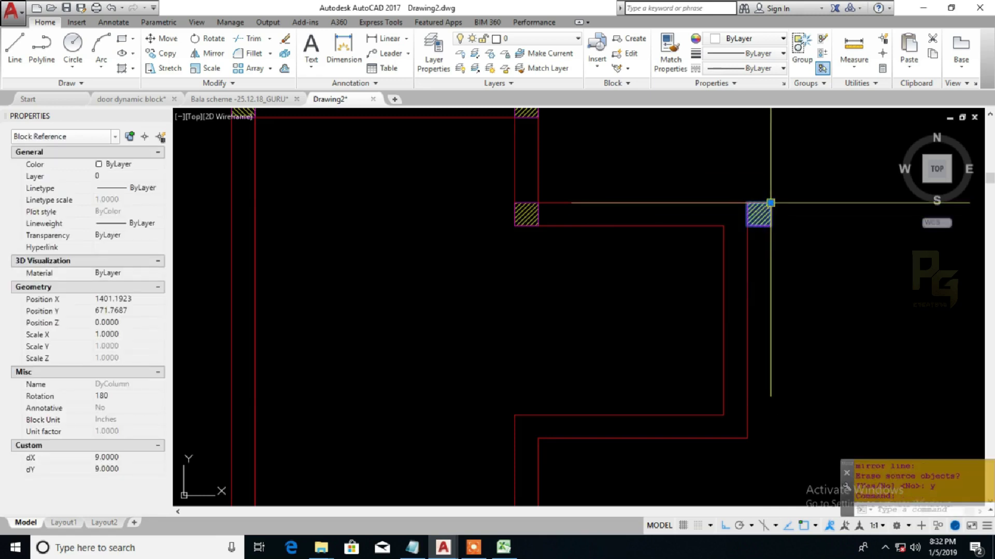
click(770, 203)
scroll(746, 202, down, 4)
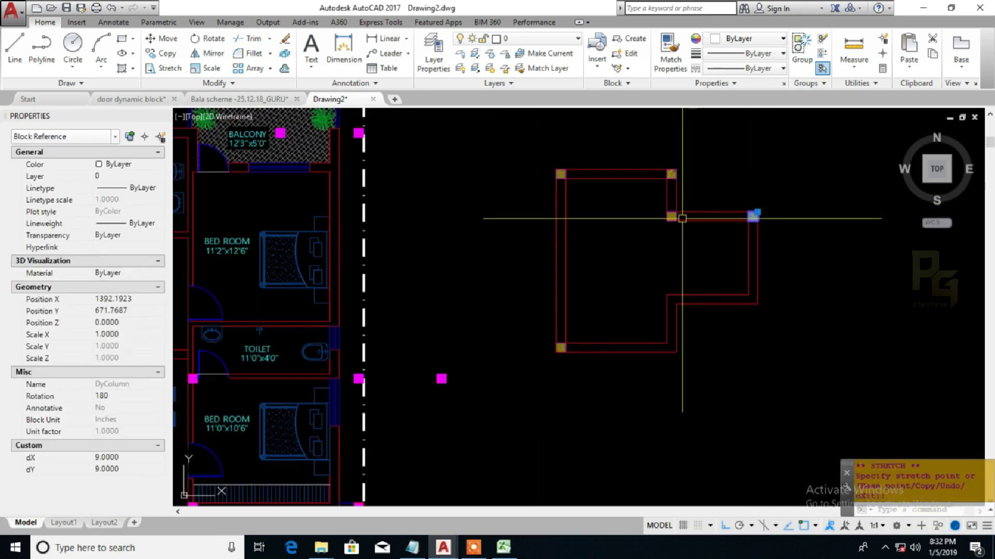
key(Escape)
Step: Mirror the right room's two upper columns about the midpoint of its right wall to the lower corners, keeping the originals
scroll(682, 218, up, 4)
click(667, 213)
text(mi)
key(Return)
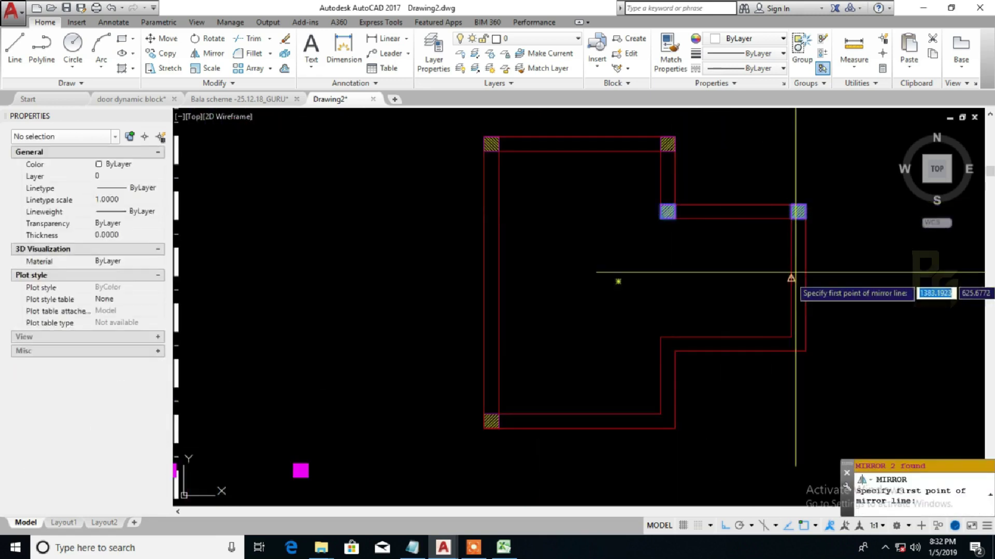
click(762, 280)
click(666, 340)
key(Return)
click(791, 348)
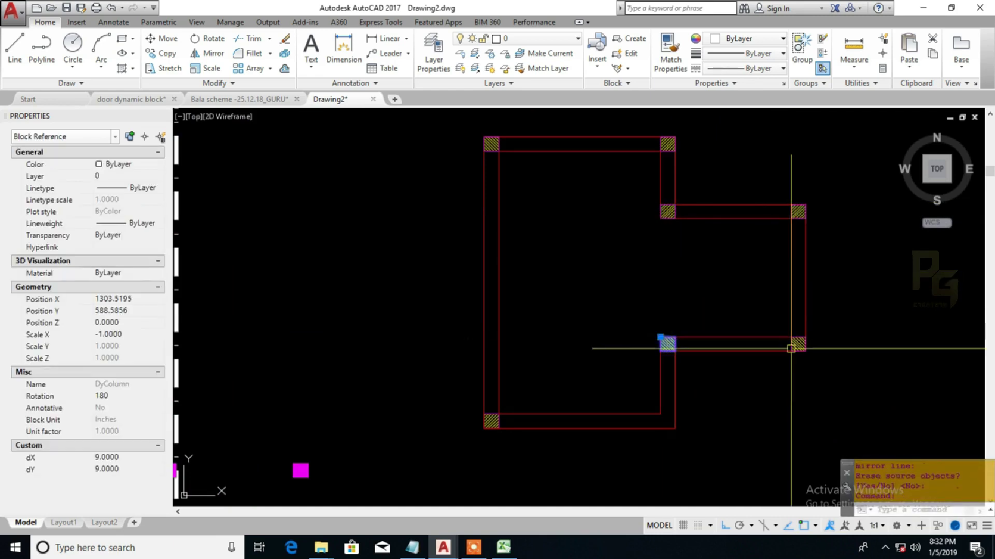
click(799, 342)
middle_drag(559, 435, 575, 389)
key(Escape)
Step: Mirror the lower-left column about the midpoint of the bottom wall to the lower-right corner, keeping the original
click(514, 378)
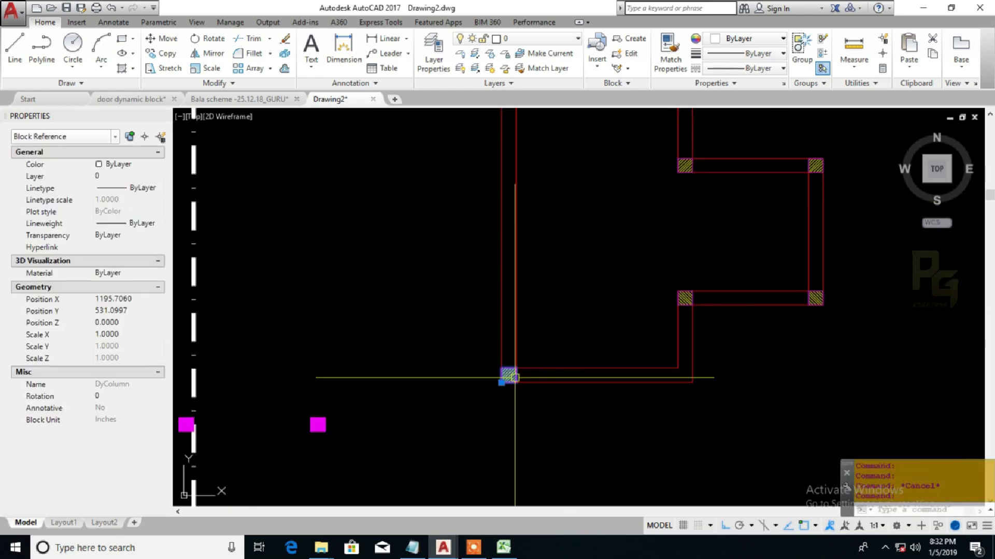
text(mi)
key(Return)
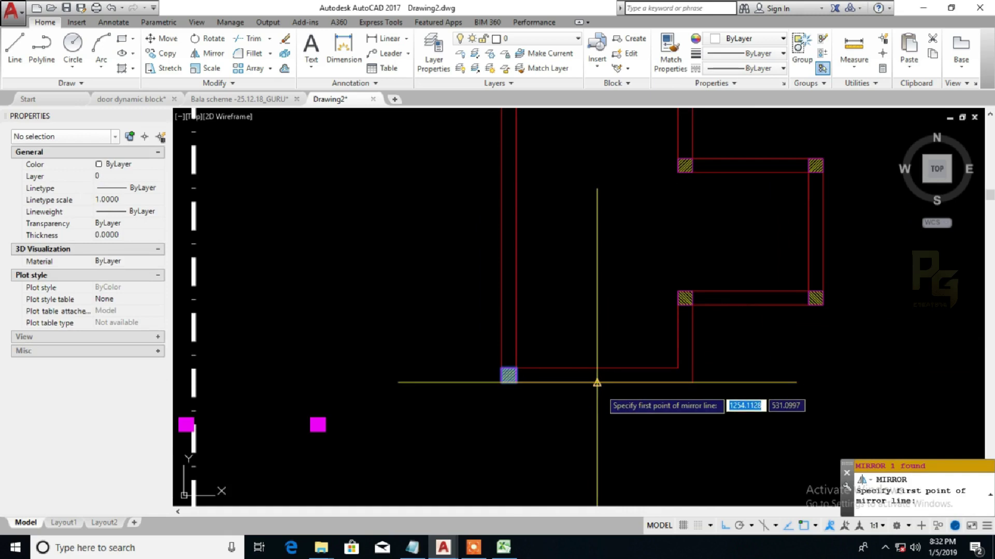
click(597, 382)
scroll(644, 402, down, 3)
scroll(682, 391, up, 3)
click(683, 391)
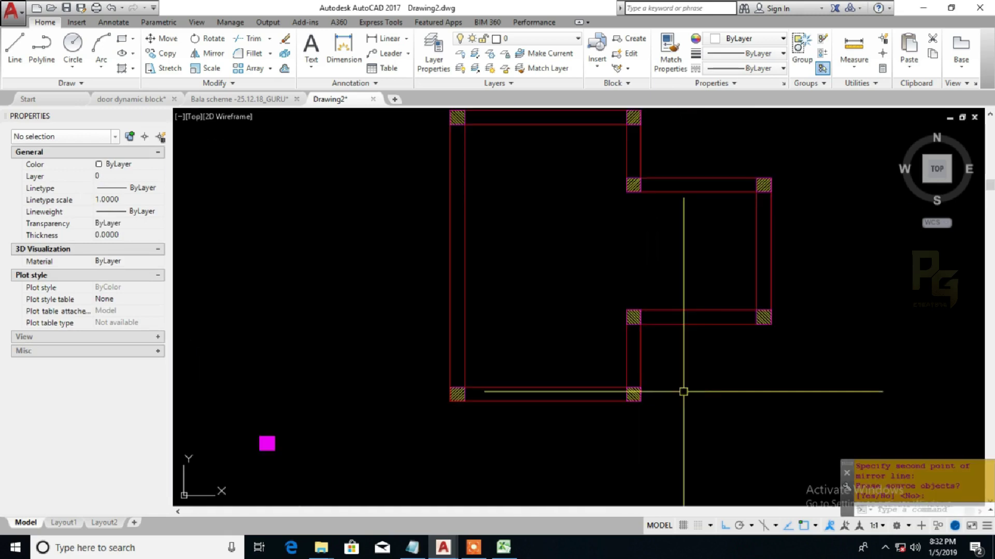
middle_drag(685, 402, 681, 422)
key(Return)
Step: Set the lower-left corner column's dX to 15
click(460, 422)
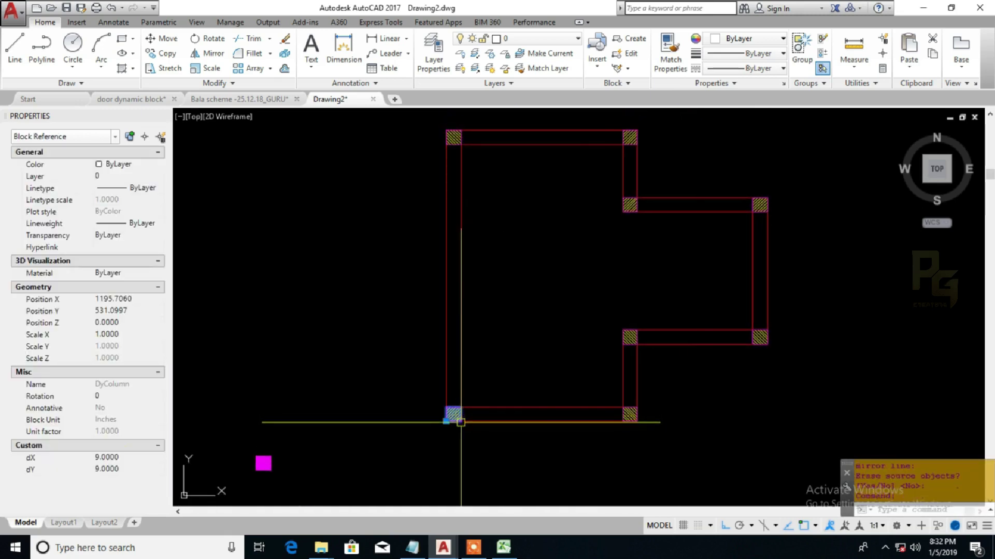
double_click(129, 461)
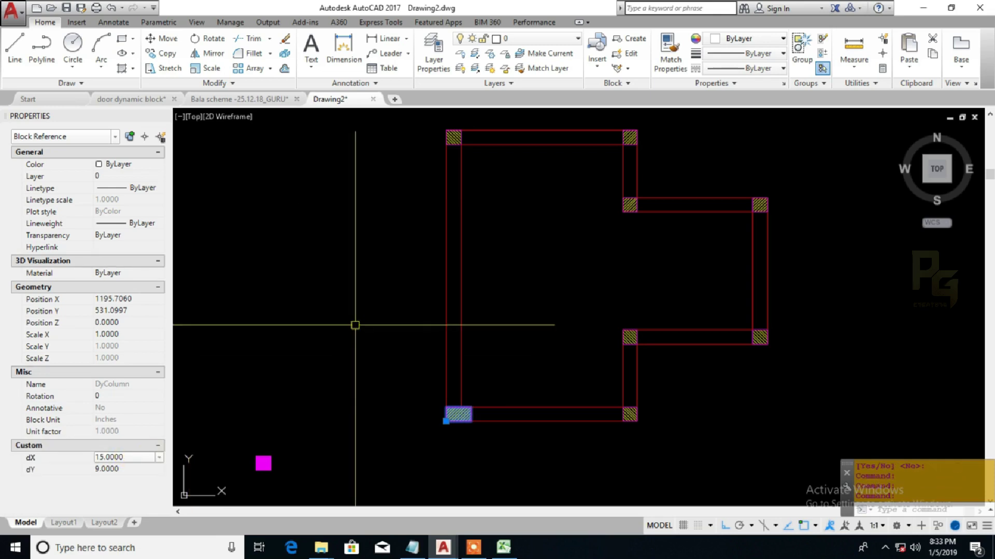
key(Escape)
Step: Set the upper-left corner column's dY to 21 and the main room's upper-right corner column's dX to 12
click(452, 137)
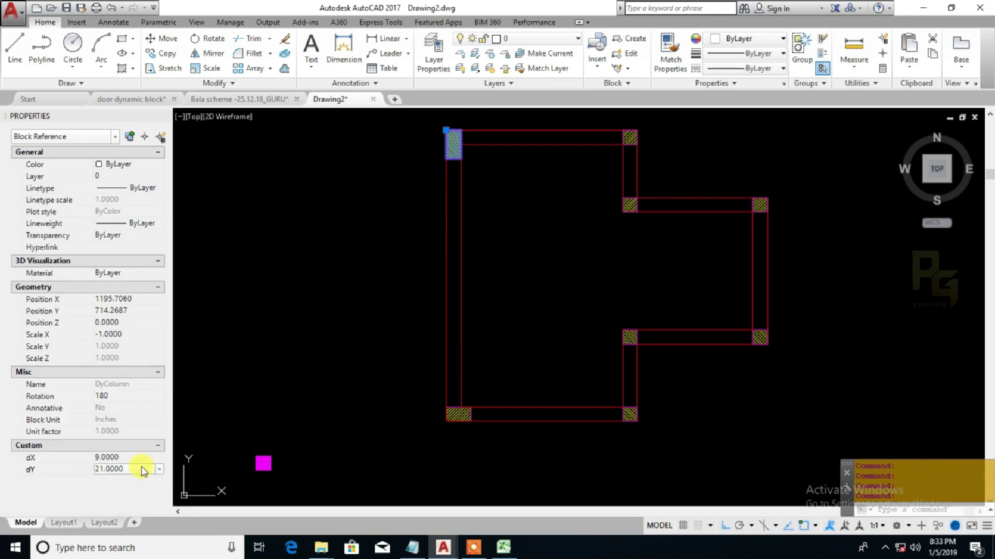
key(Escape)
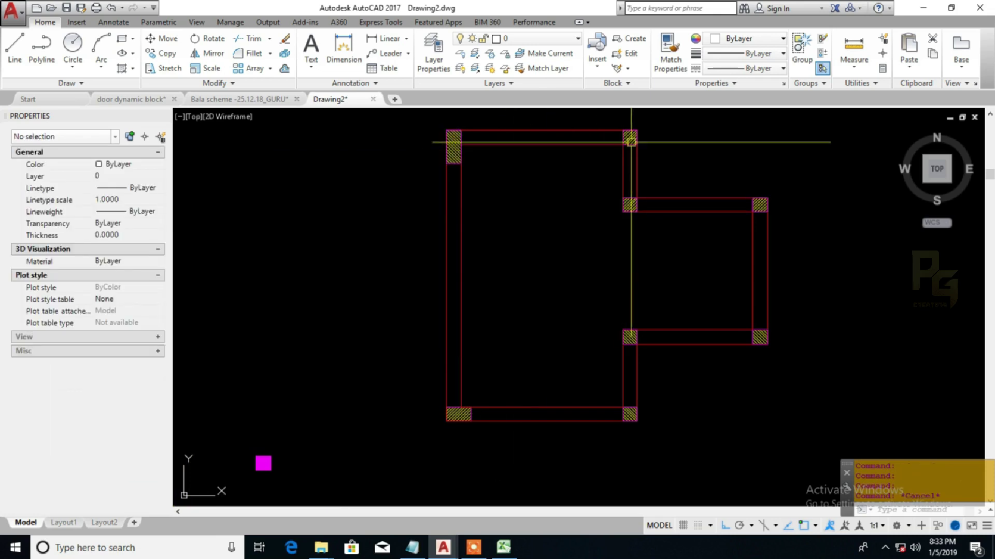
click(630, 140)
double_click(125, 459)
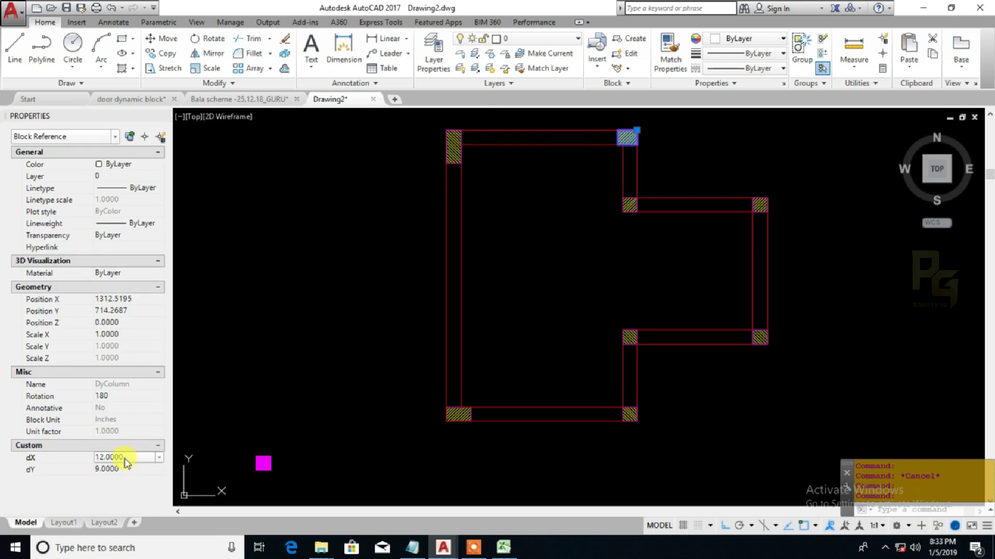
key(Escape)
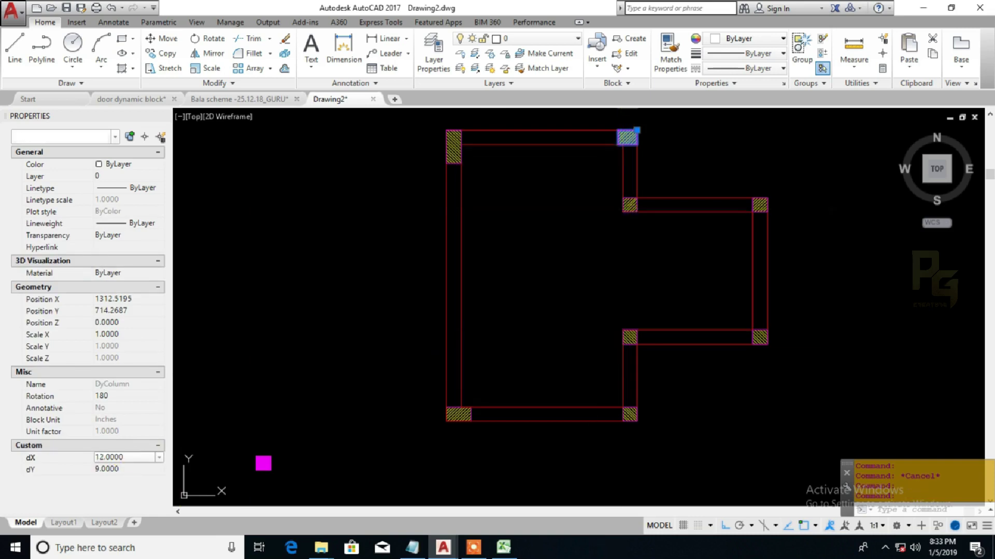
Step: Set dX to 12 for the upper junction column and the right room's upper-right corner column
click(635, 203)
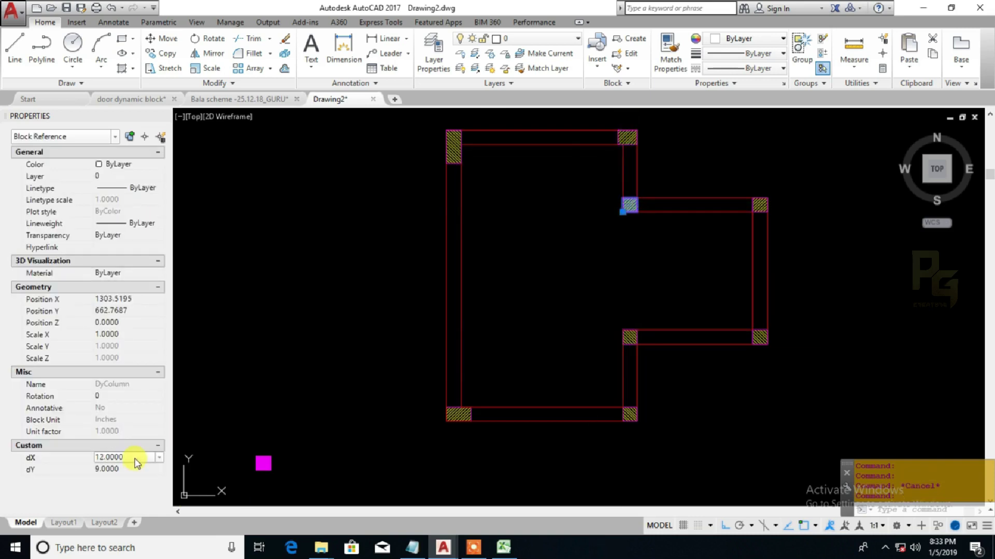
key(Escape)
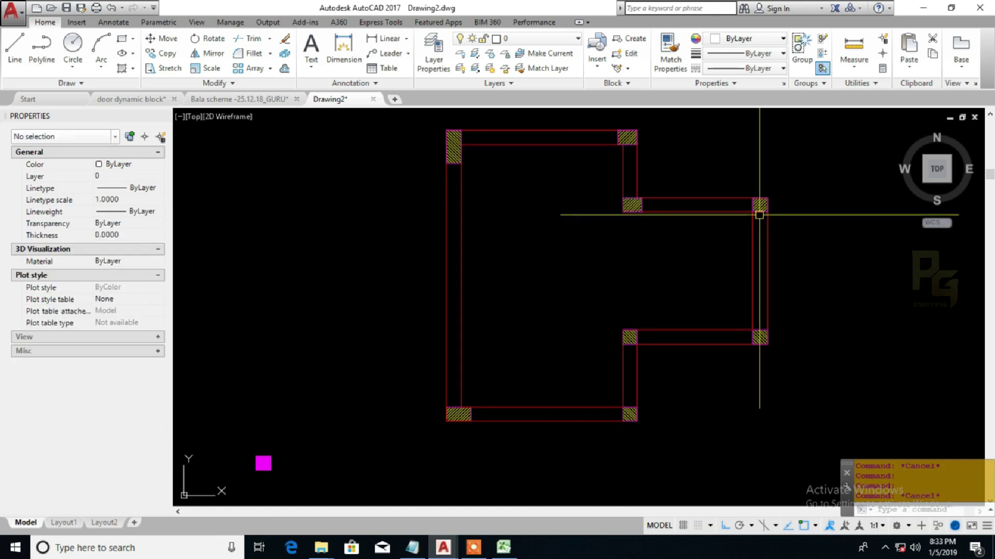
click(758, 207)
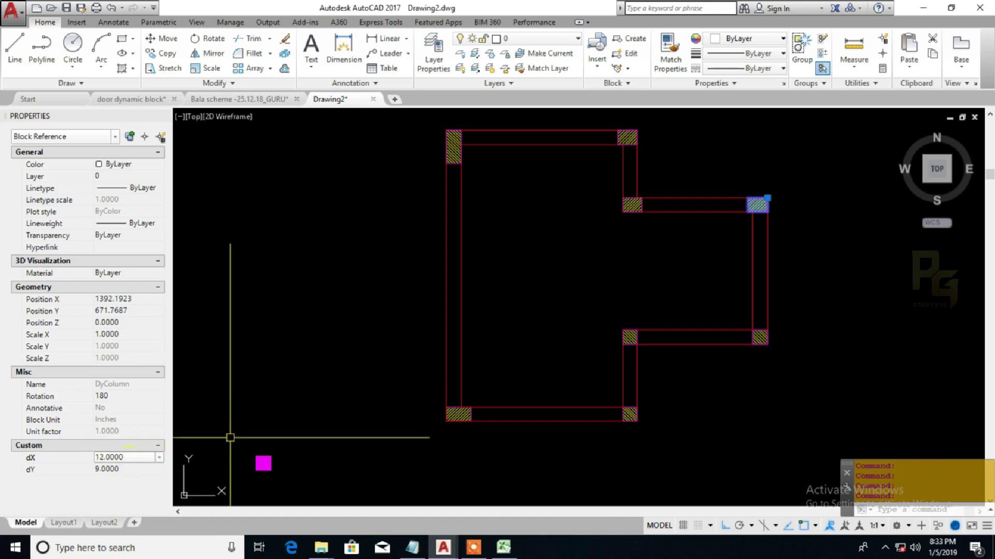
key(Escape)
Step: Set the lower-left corner column's dX to 9 and dY to 21
click(455, 415)
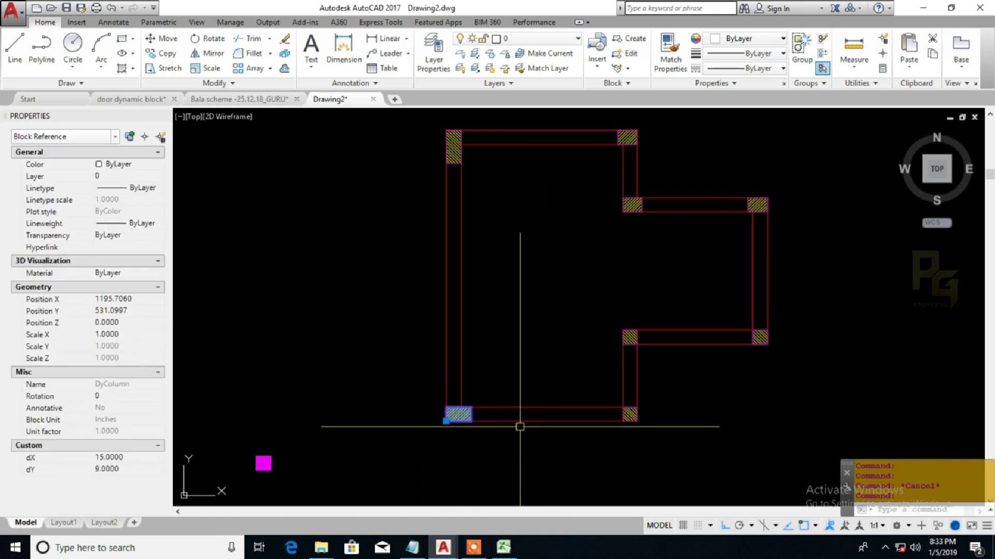
middle_drag(519, 427, 506, 418)
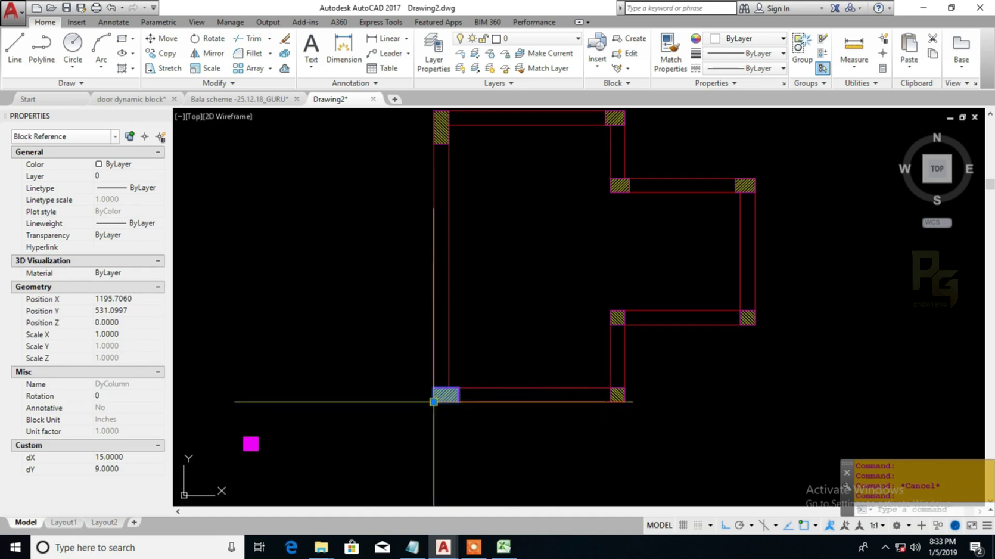
click(133, 459)
text(9)
key(Return)
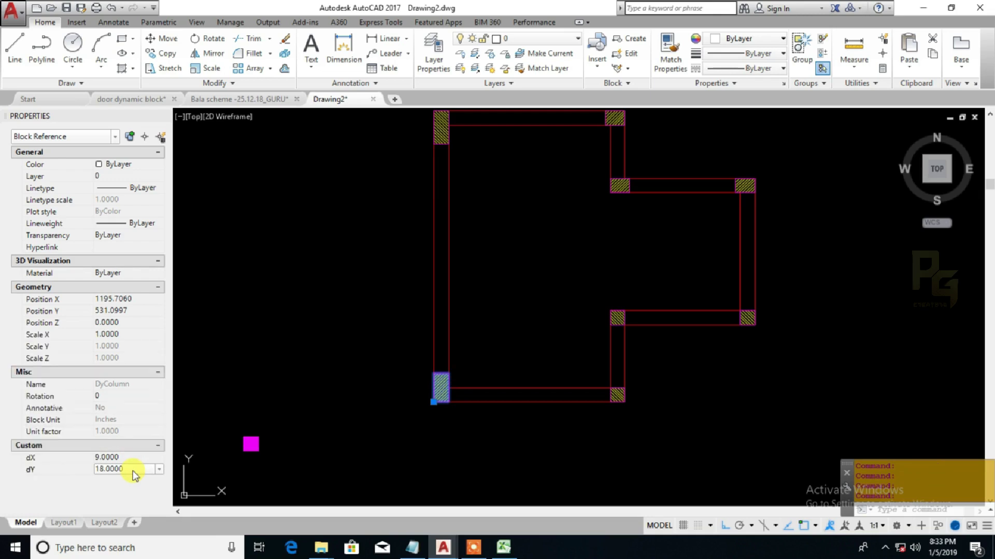
scroll(132, 475, down, 1)
middle_drag(508, 460, 443, 473)
key(Escape)
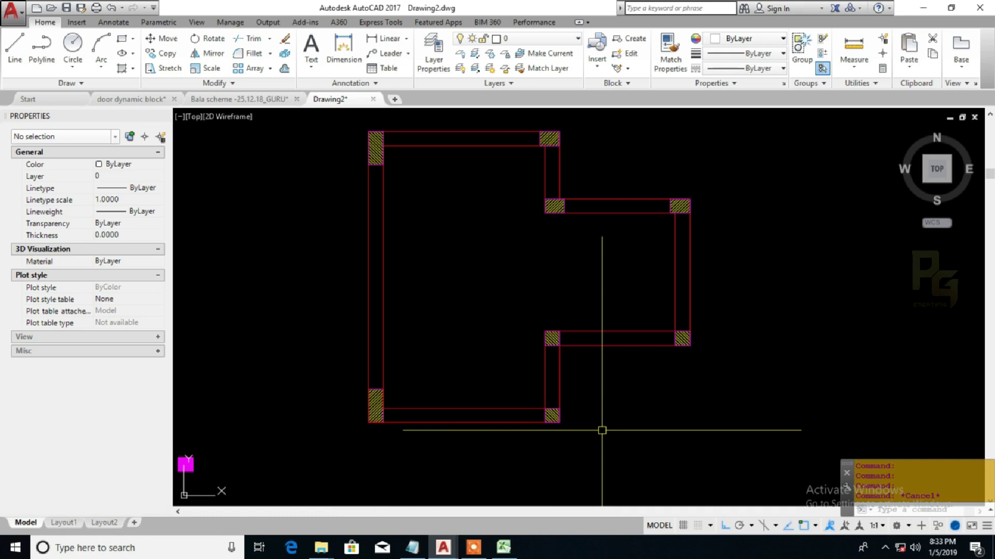
Step: Use Select Similar on the lower junction column to select all hatched columns, and clear the selection
click(552, 340)
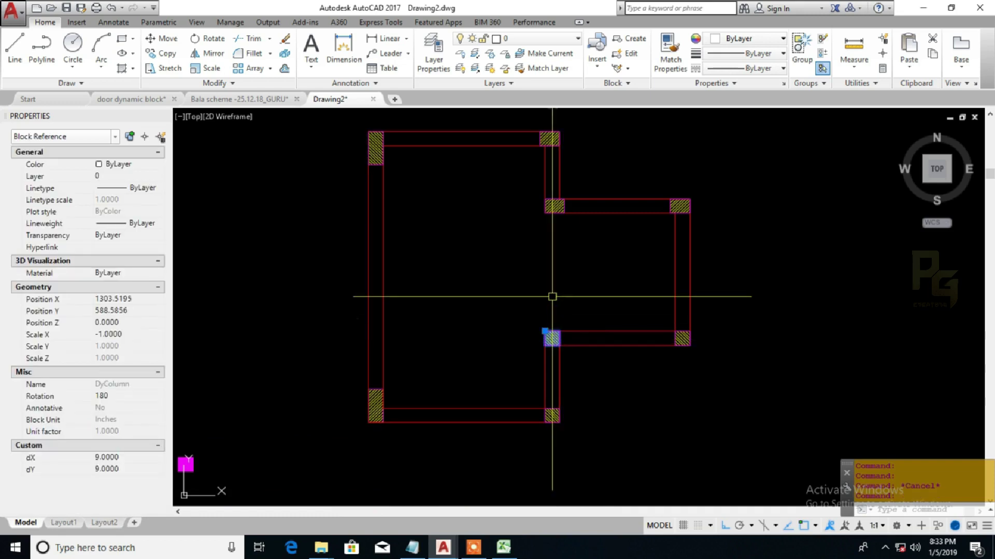
scroll(553, 338, up, 2)
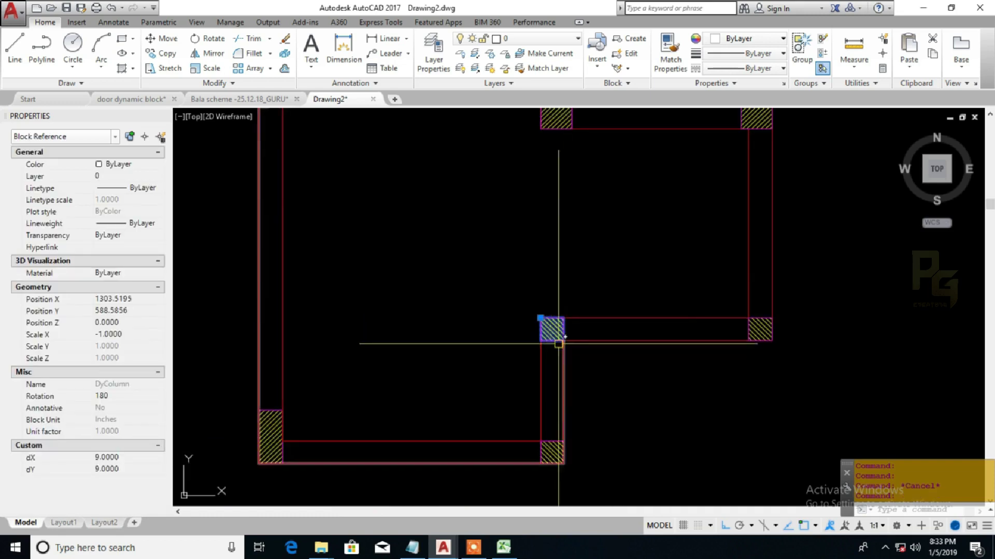
scroll(555, 337, down, 2)
middle_drag(576, 329, 574, 339)
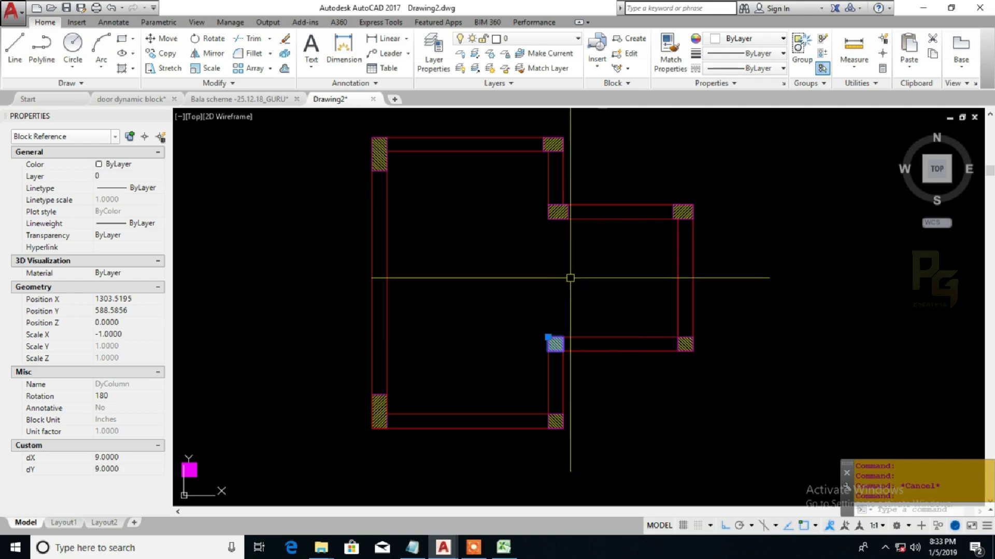
right_click(553, 273)
click(595, 426)
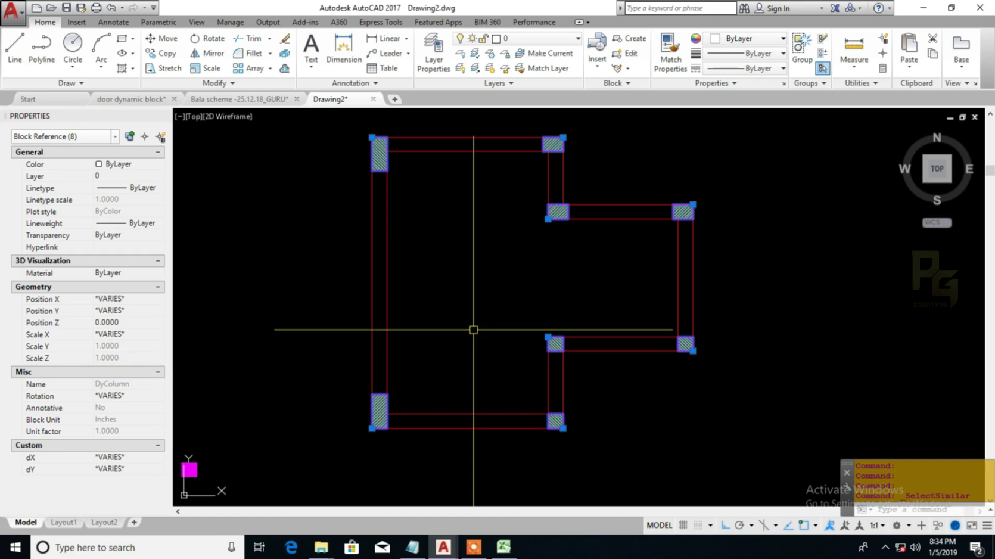
key(Escape)
Step: Copy the lower-left corner column of the sample outline into the floor plan's dining area
scroll(467, 331, down, 4)
middle_drag(458, 334, 724, 322)
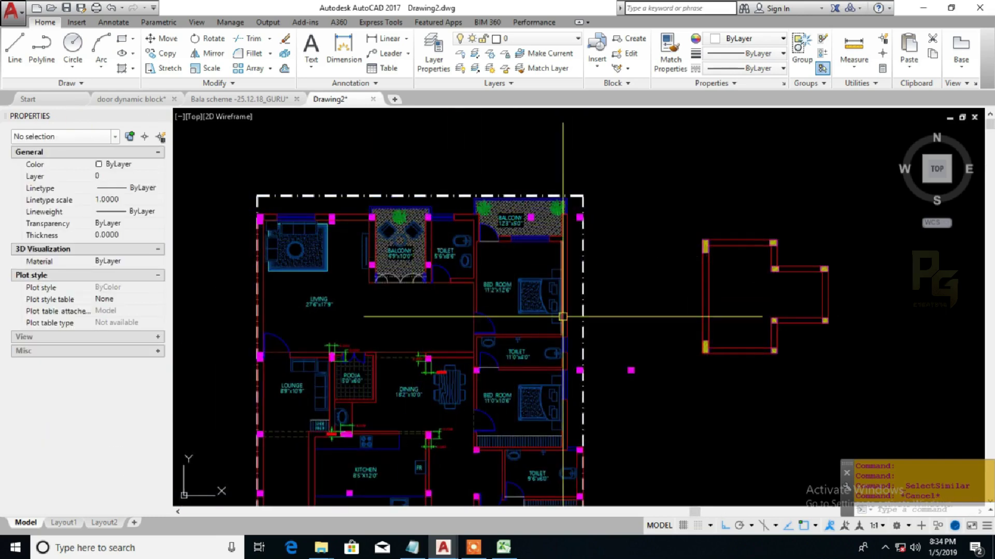
middle_drag(500, 334, 454, 279)
scroll(358, 337, up, 5)
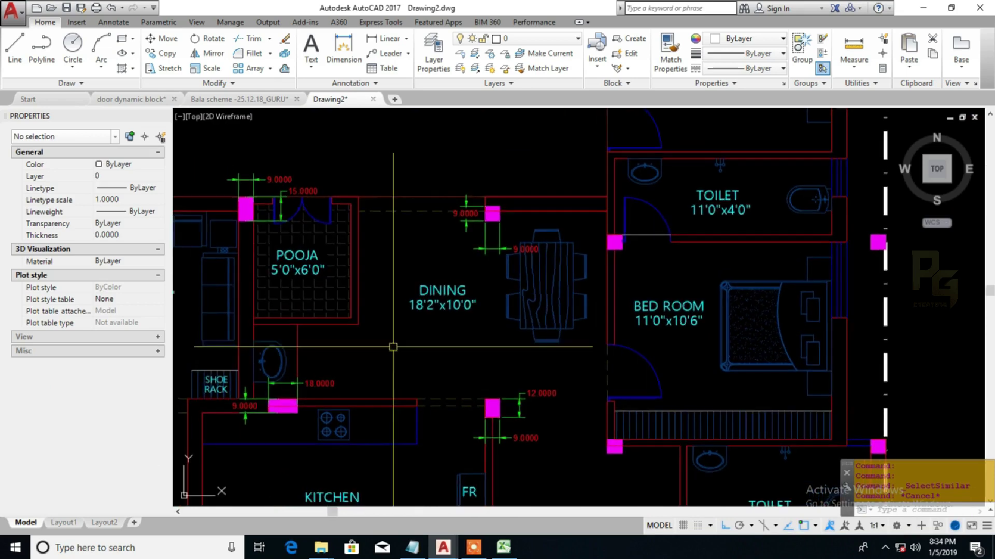
middle_drag(426, 351, 87, 366)
click(847, 207)
text(co)
key(space)
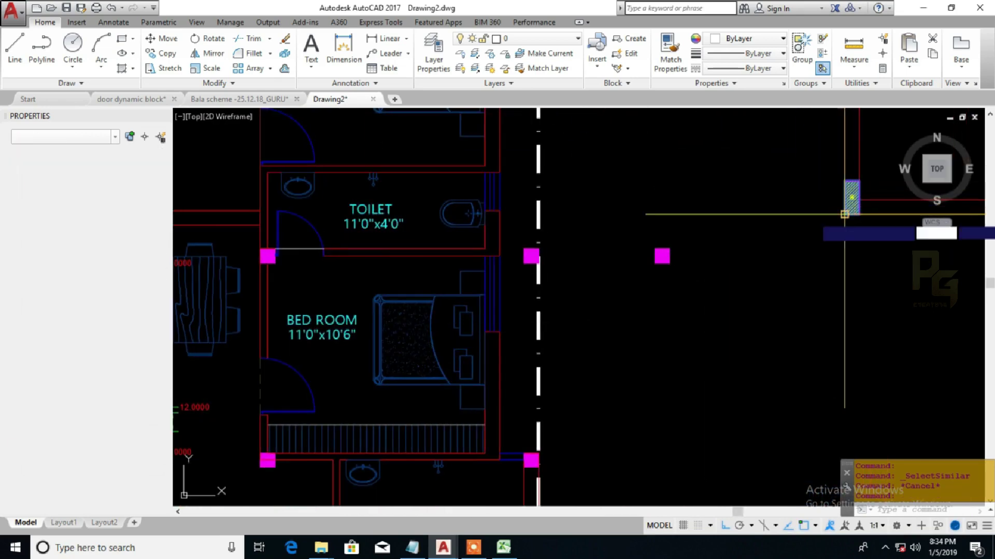
click(845, 214)
middle_drag(703, 260, 927, 246)
scroll(429, 330, up, 3)
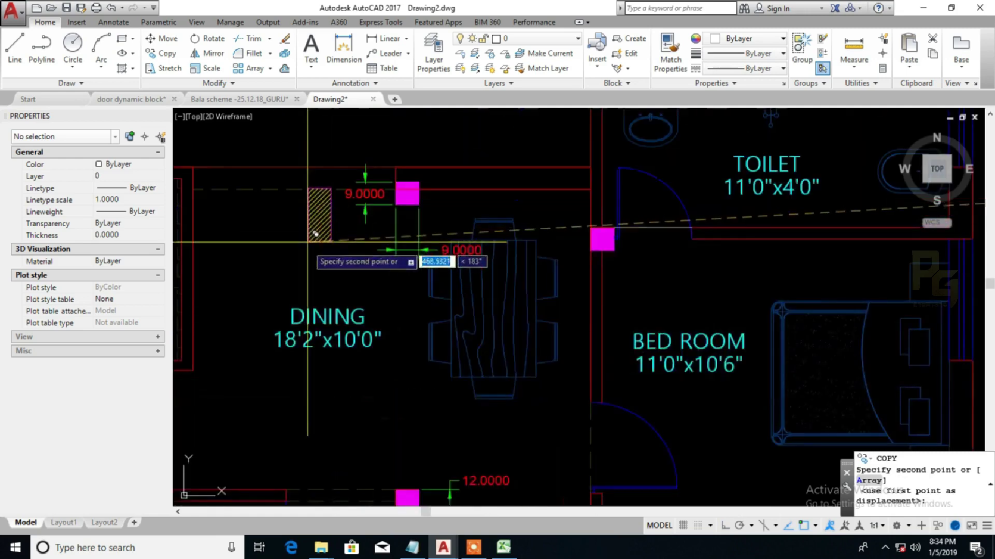
click(343, 263)
key(Escape)
Step: Set the copied dining-area column's dY to 9
click(345, 263)
right_click(344, 263)
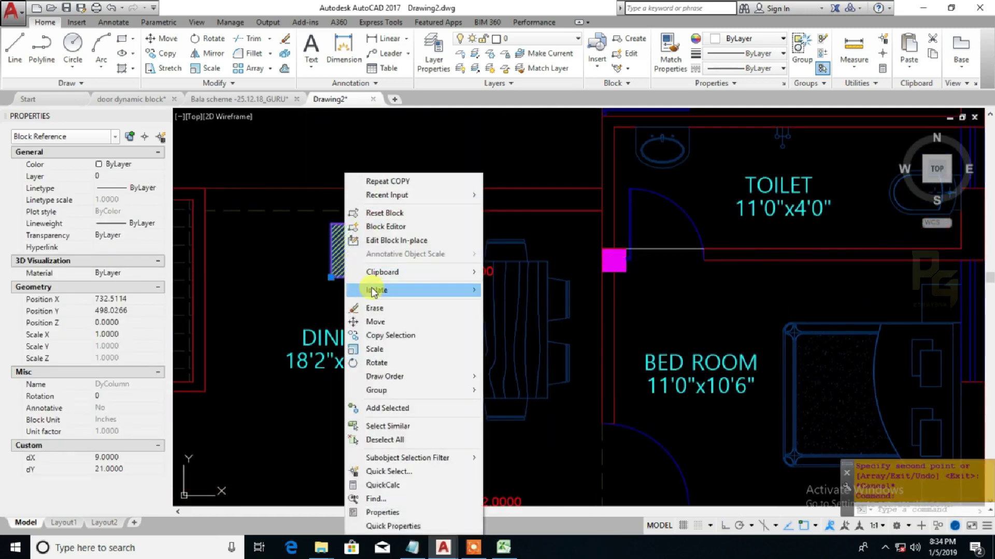
key(Escape)
click(130, 472)
scroll(129, 497, up, 2)
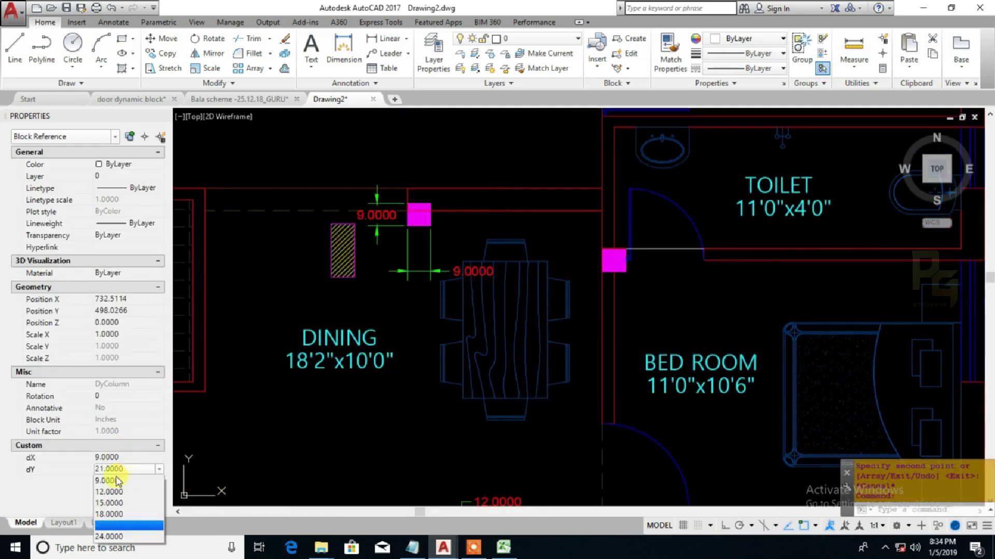
click(119, 476)
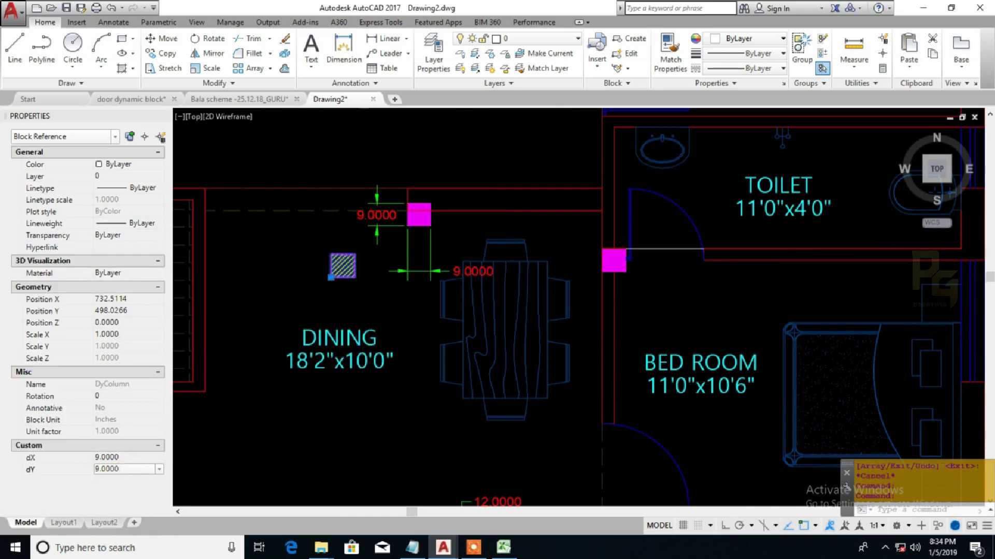
Step: Move the copied column by its lower-left corner onto the 9 by 9 column near the dining table
scroll(361, 267, up, 2)
click(312, 284)
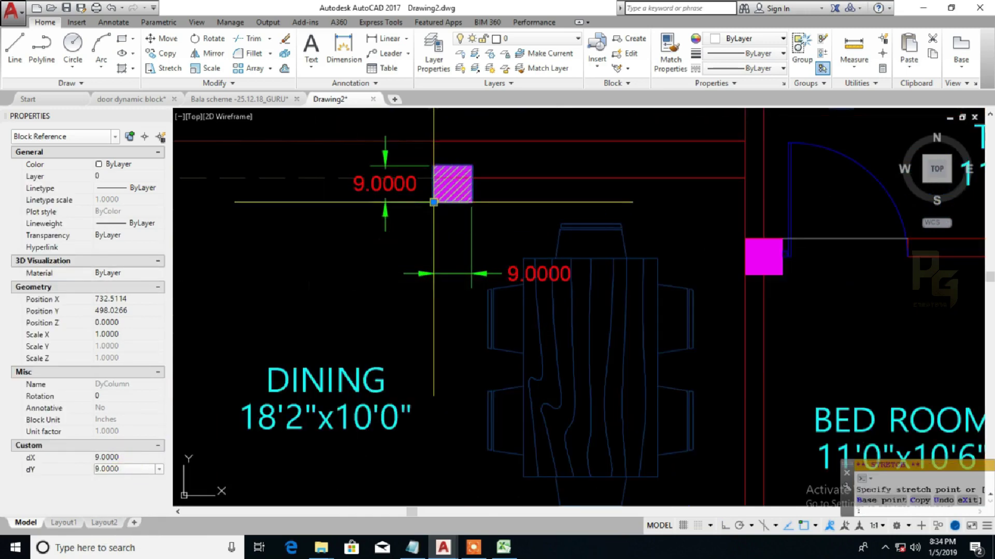
click(434, 202)
Step: Copy the 9 by 9 dining column to just above the wall between the lounge and the pooja room
scroll(494, 259, down, 2)
middle_drag(498, 258, 576, 270)
text(co)
key(space)
click(552, 245)
middle_drag(409, 262, 714, 294)
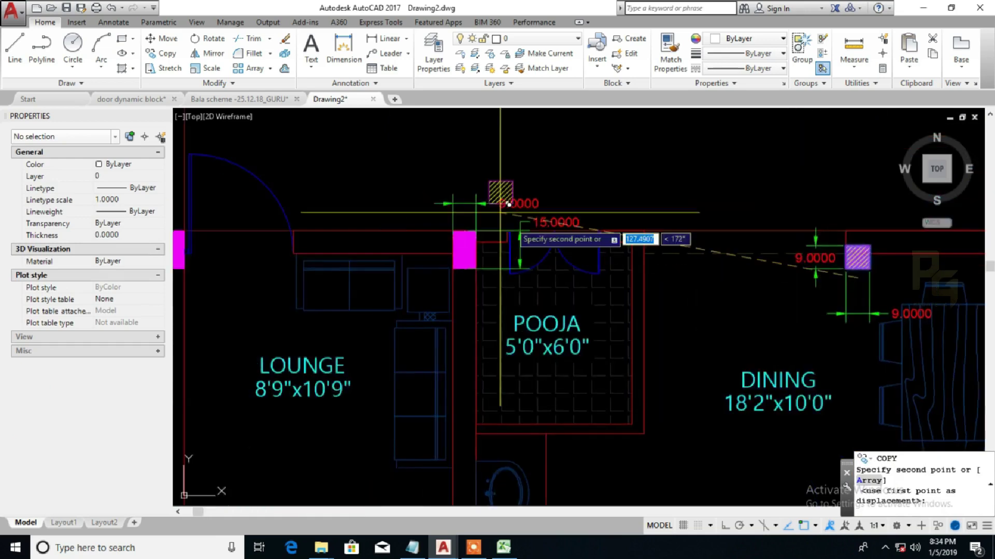
scroll(493, 215, up, 2)
click(401, 199)
key(Escape)
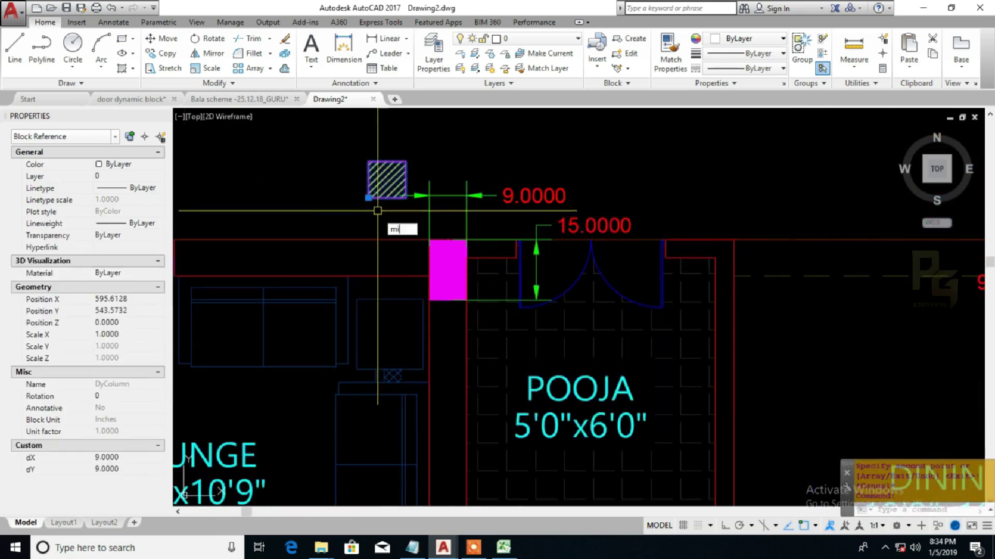
Step: Mirror the copied column about a horizontal line through its lower edge, erasing the source
text(mi)
key(space)
text(y)
key(space)
click(379, 199)
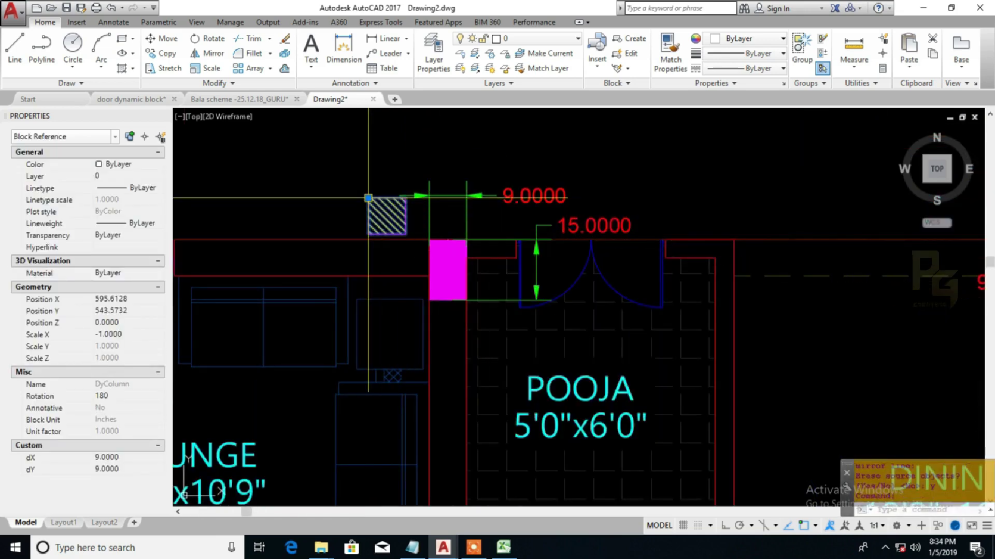
Step: Try to mirror the column about a vertical line through its top-edge midpoint, and undo it
click(369, 199)
key(Escape)
key(space)
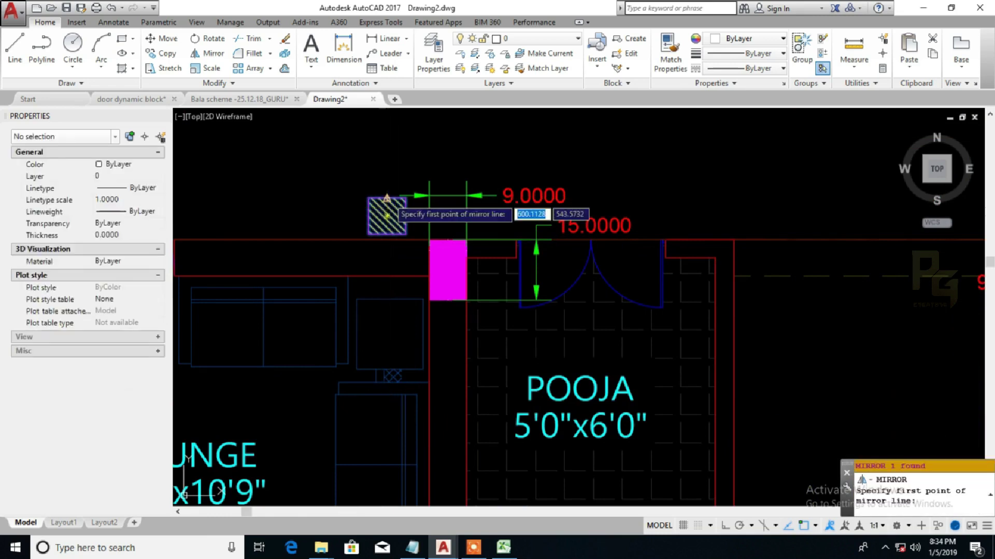
click(388, 198)
click(388, 192)
text(y)
key(Return)
key(ctrl+z)
Step: With Ortho on, mirror the column about a vertical line, erasing the source
click(384, 198)
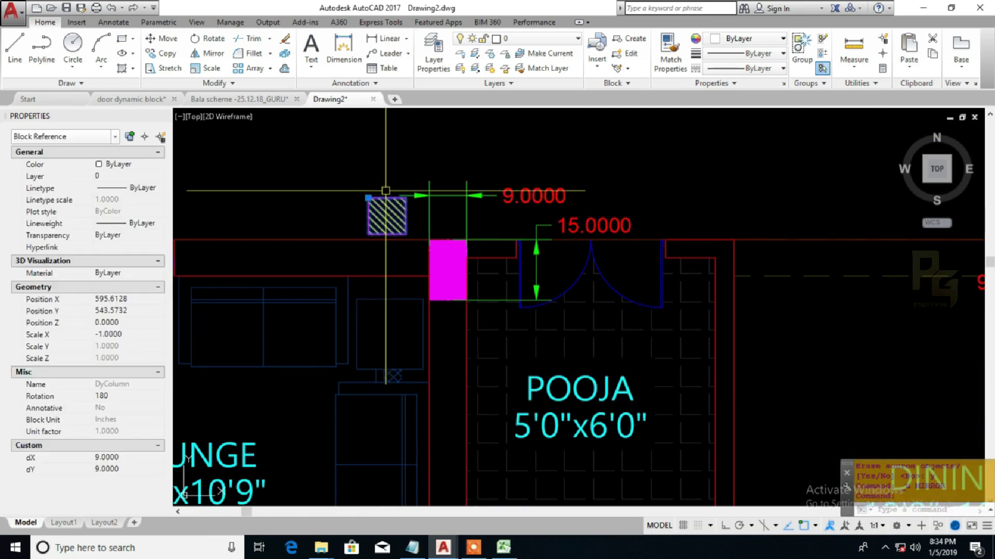
key(space)
click(380, 184)
key(F8)
click(383, 152)
text(y)
key(Return)
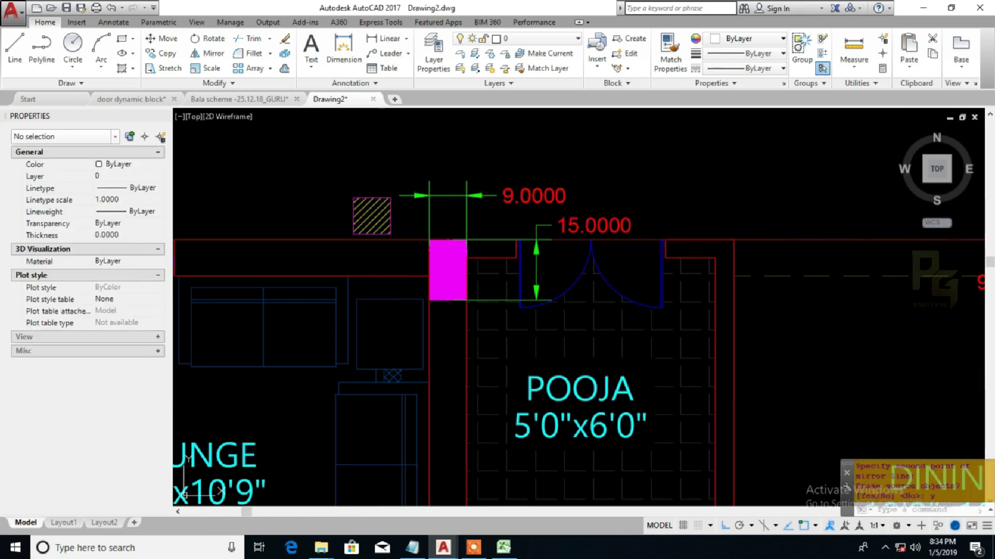
Step: Move the mirrored column by its upper-right corner to the upper-right endpoint of the 9 by 15 column beside the pooja room
click(385, 202)
click(391, 198)
scroll(445, 252, up, 4)
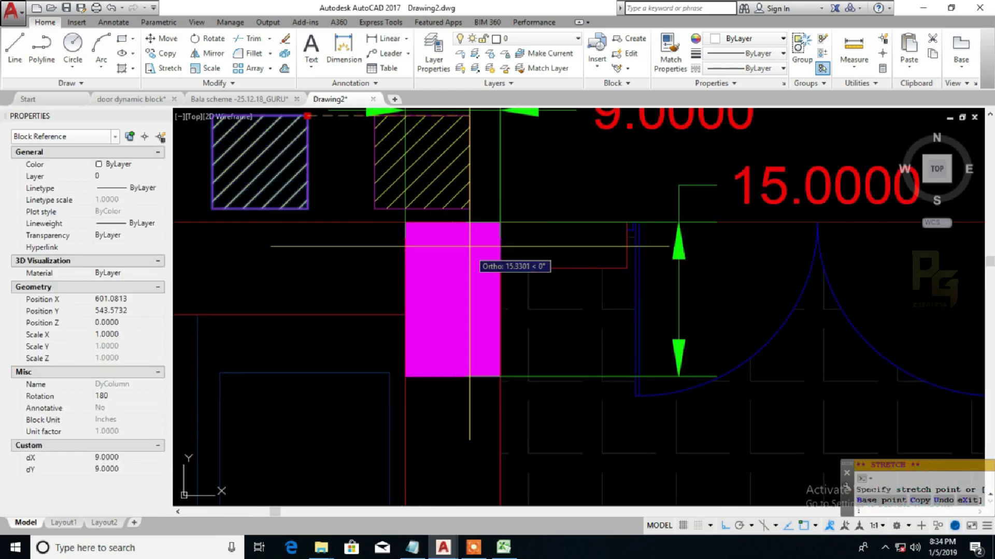
text(end)
key(space)
click(478, 219)
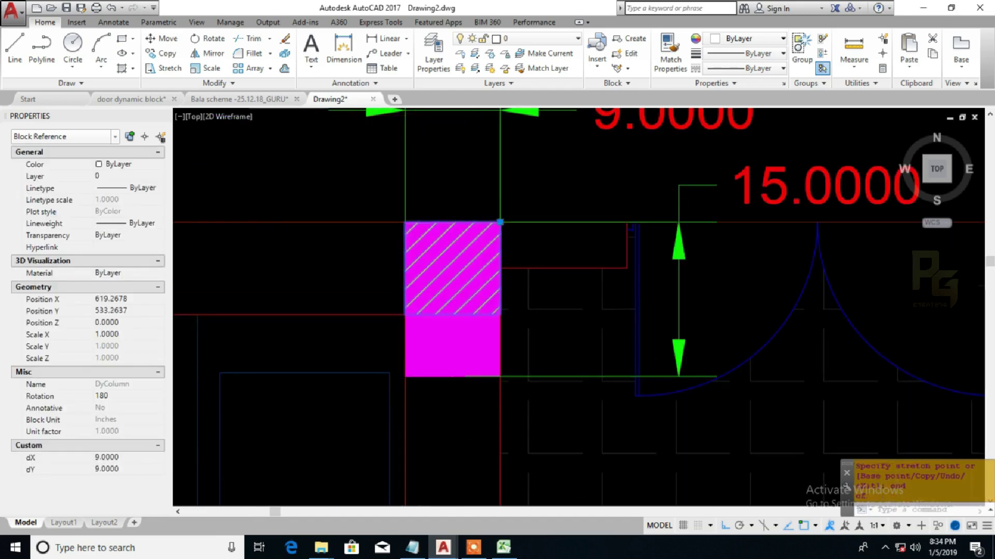
Step: Set the dY of the column beside the pooja room to 15
scroll(484, 236, down, 2)
click(127, 470)
scroll(127, 470, down, 1)
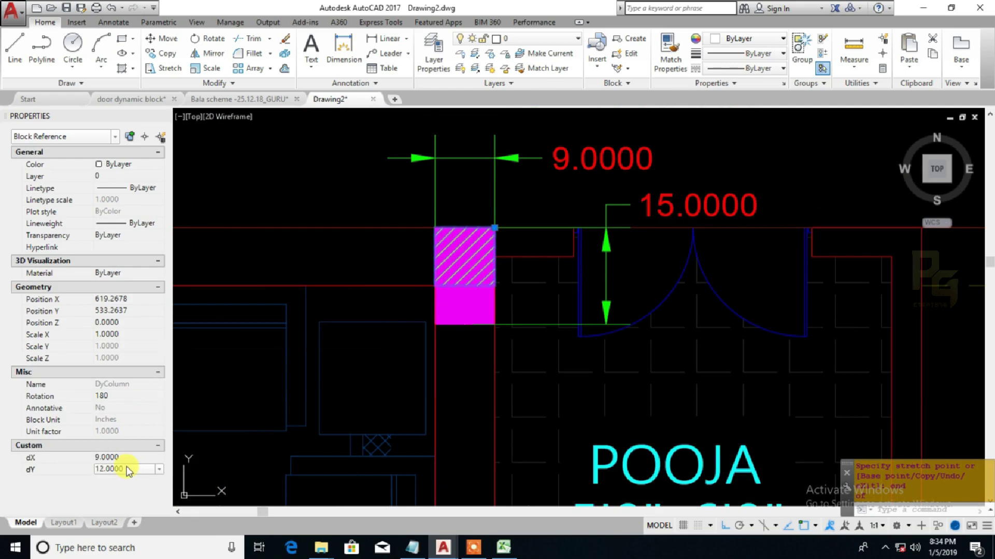
key(Escape)
Step: Copy the 9 by 15 column straight down into the kitchen, near the 18 by 9 column
scroll(395, 264, down, 4)
middle_drag(452, 324, 434, 234)
middle_drag(454, 199, 431, 207)
click(388, 185)
text(co)
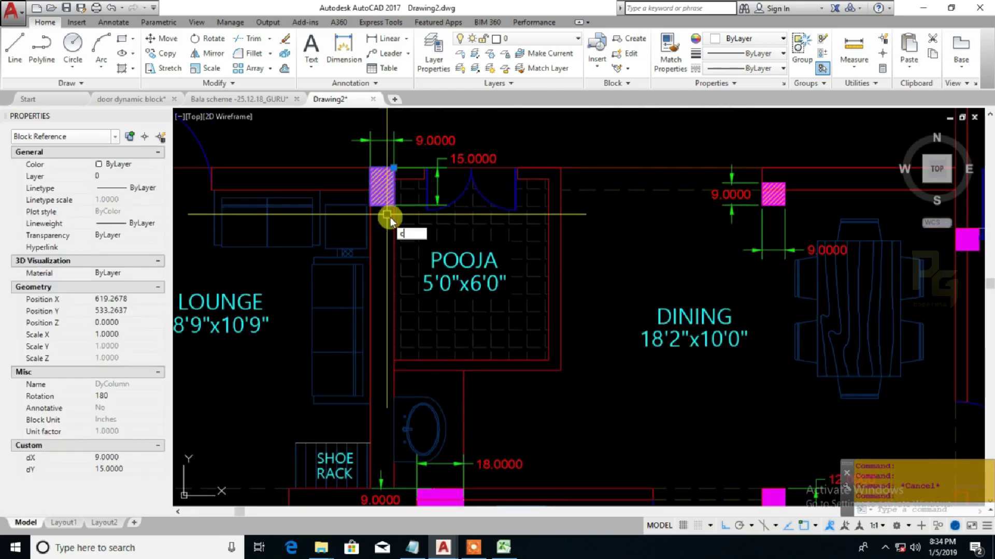
key(space)
click(393, 187)
middle_drag(521, 467, 504, 312)
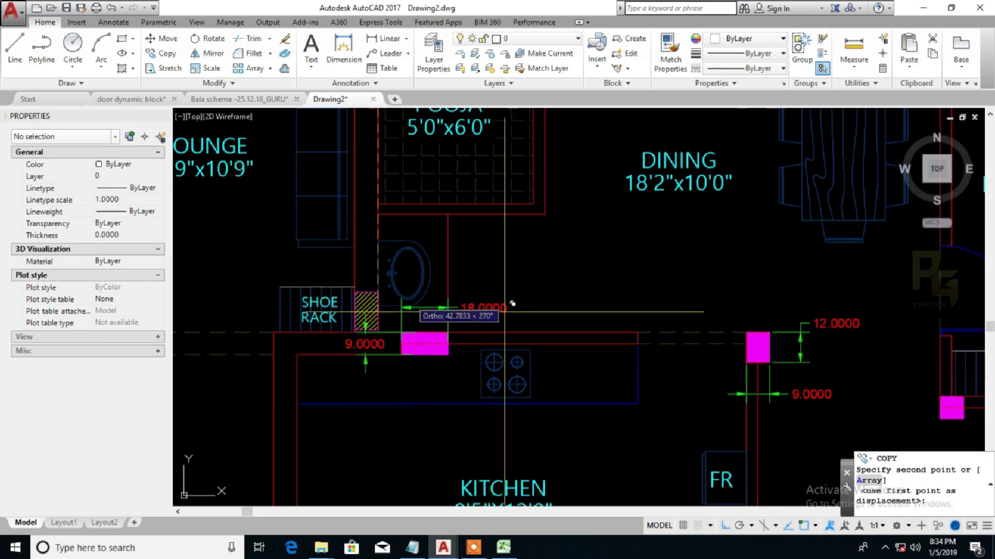
click(413, 379)
key(Escape)
Step: Rotate the copied kitchen column 90 degrees clockwise
click(380, 380)
text(ro)
key(space)
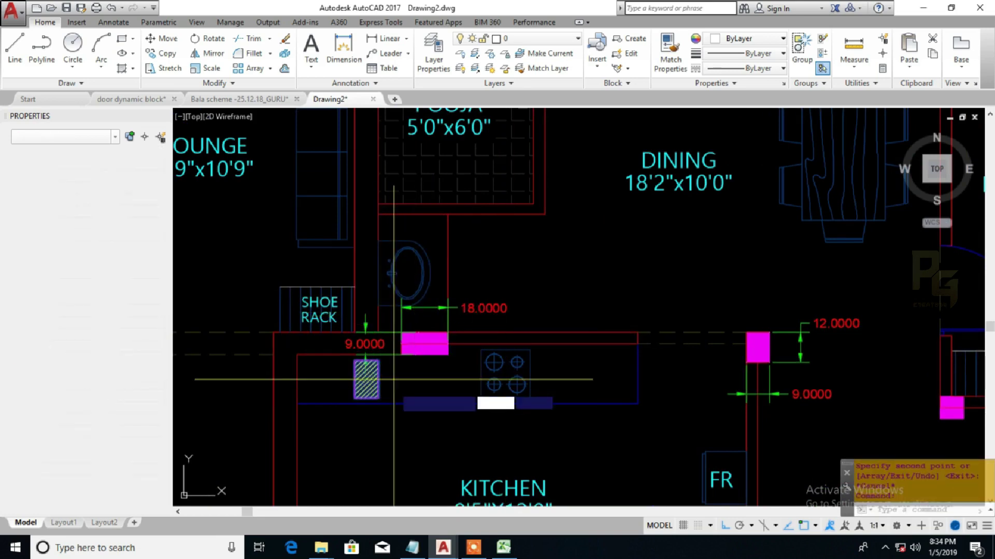
click(394, 380)
click(400, 391)
click(400, 359)
Step: Snap the rotated column to the 18 by 9 column's lower-right endpoint and set its dY to 18
scroll(407, 376, up, 2)
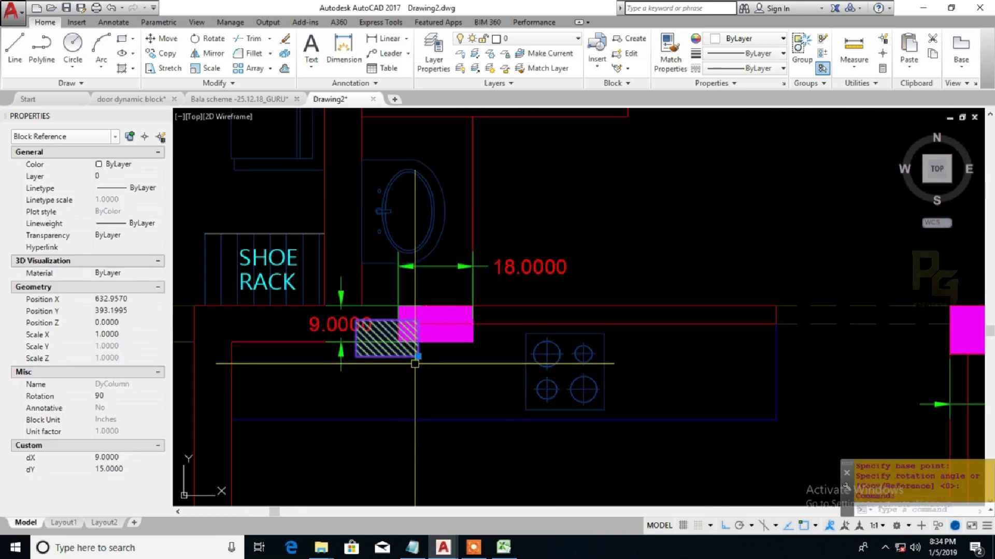
click(413, 364)
text(end)
key(Return)
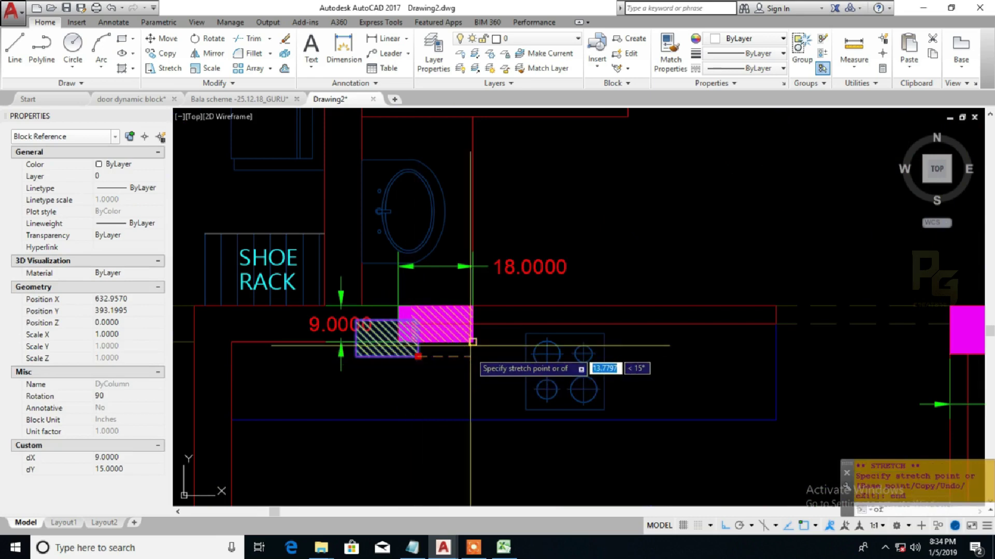
click(407, 338)
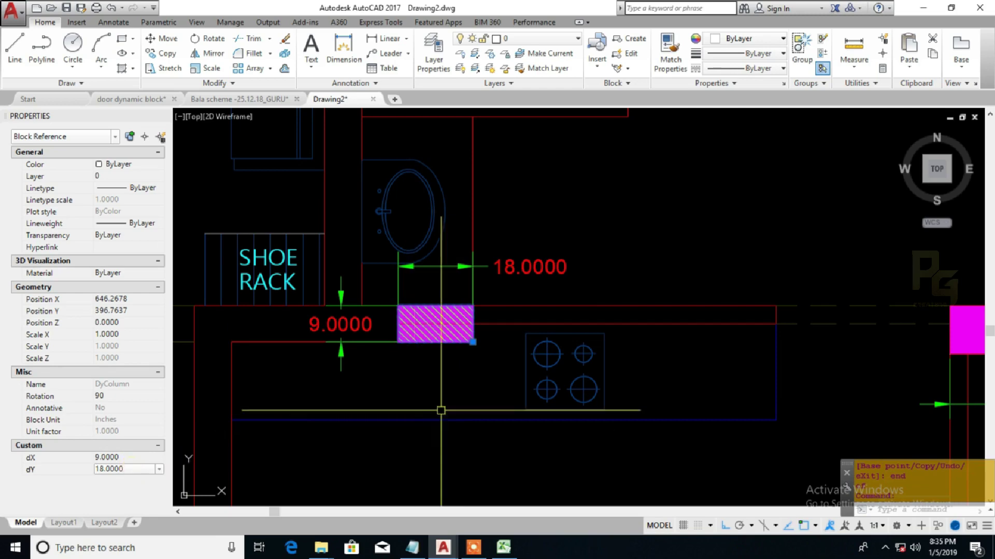
key(Escape)
key(Escape)
scroll(451, 359, down, 4)
middle_drag(494, 339, 517, 389)
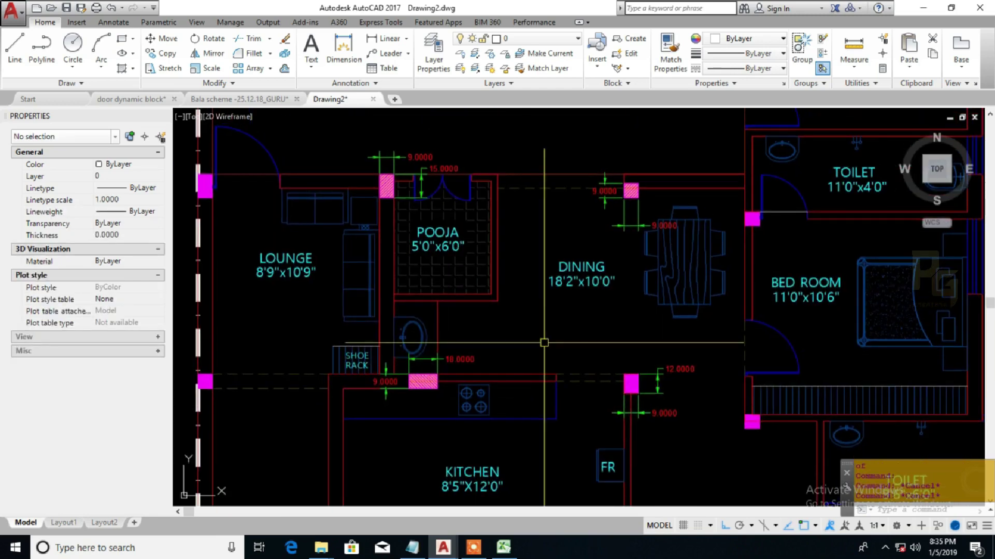
Step: Undo the kitchen column's resize, move and rotation
scroll(417, 412, up, 4)
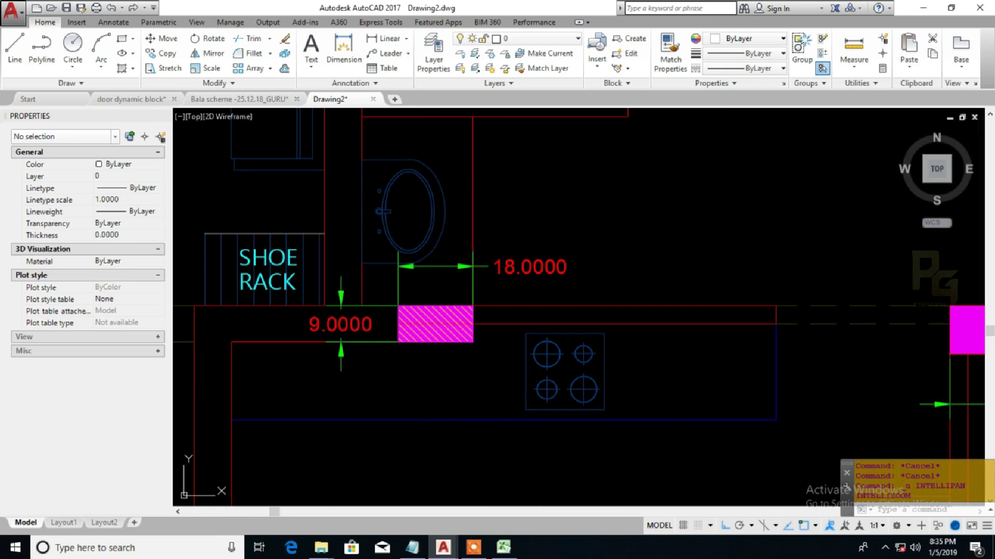
click(417, 357)
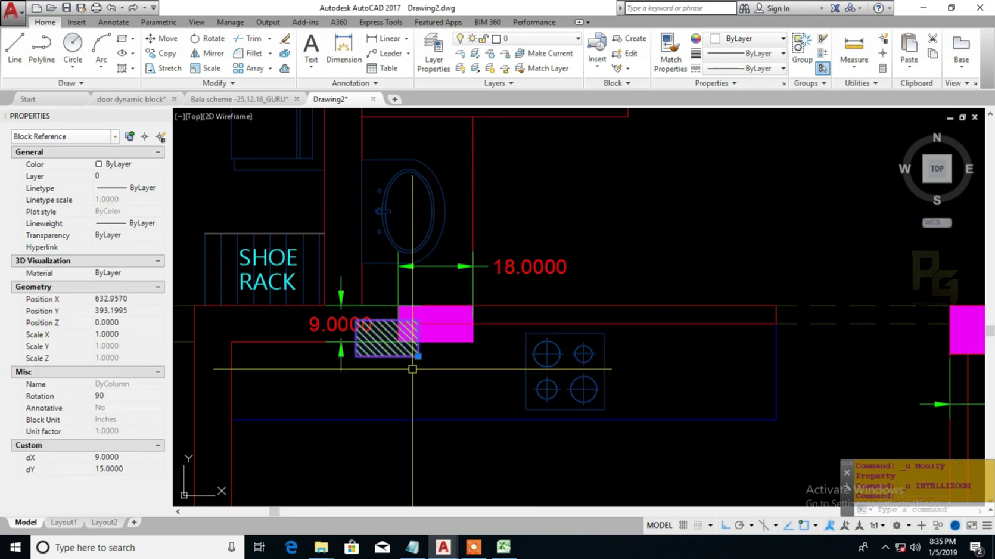
key(Escape)
scroll(409, 373, down, 2)
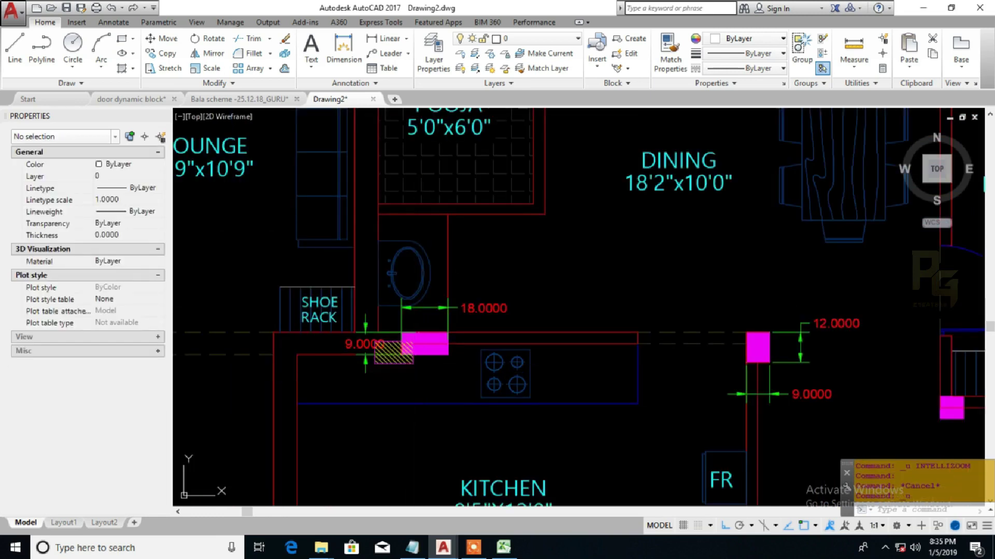
key(ctrl+z)
Step: Mirror the copied kitchen column about a horizontal line through its right-edge midpoint, erasing the source
click(365, 373)
scroll(409, 359, up, 3)
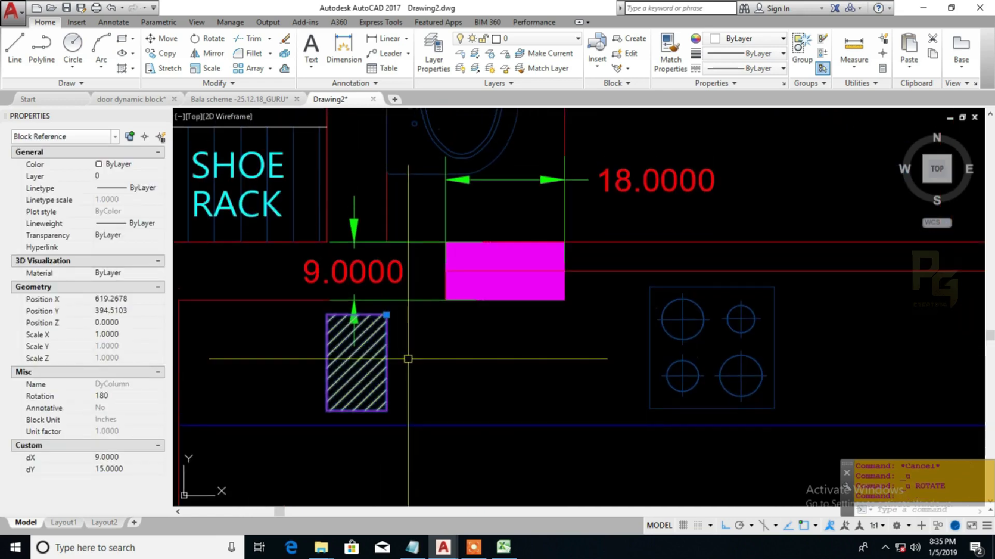
text(mi)
key(Return)
click(386, 357)
click(429, 381)
text(y)
key(Return)
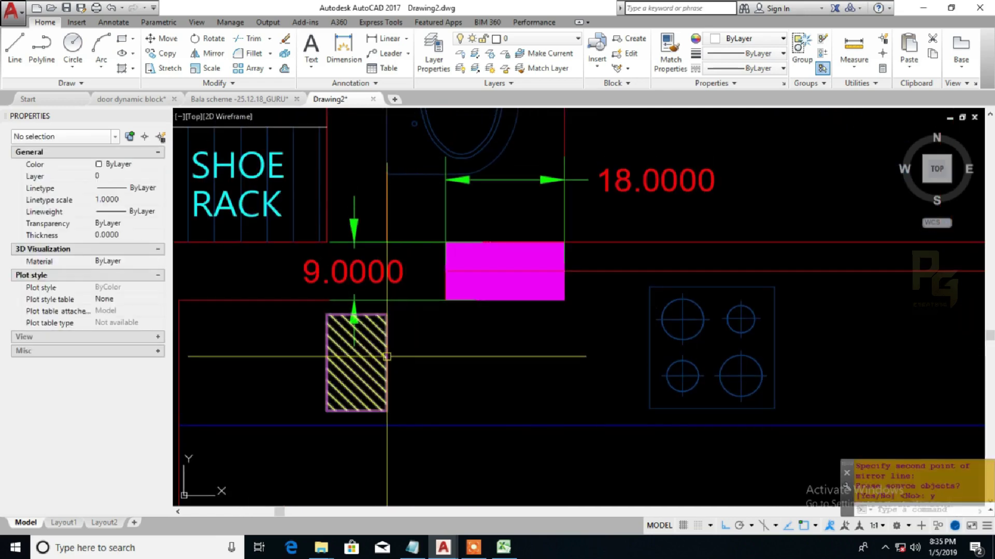
Step: Move the mirrored column by its lower-right corner to the lower-right corner of the 18 by 9 column
click(378, 362)
click(387, 411)
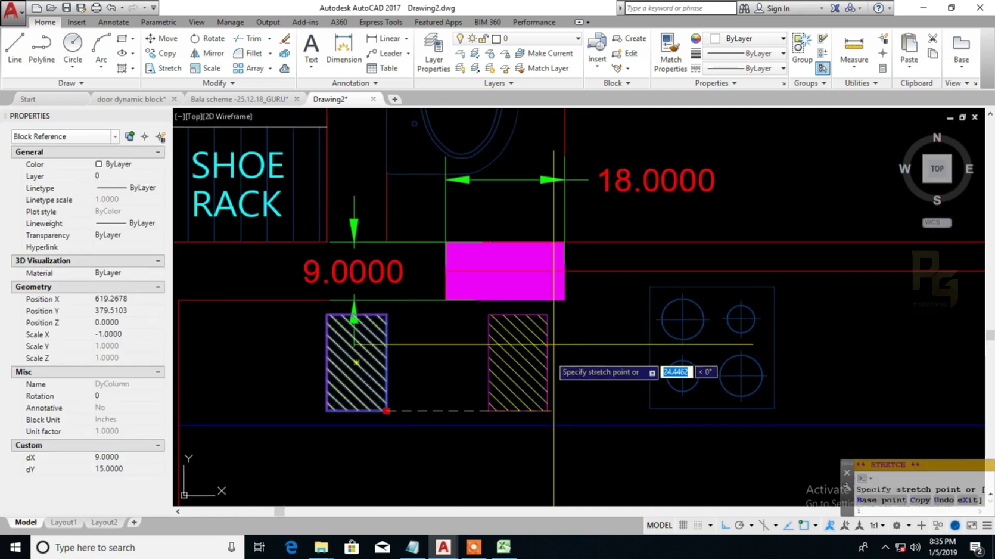
click(563, 293)
click(564, 300)
middle_drag(565, 317, 563, 348)
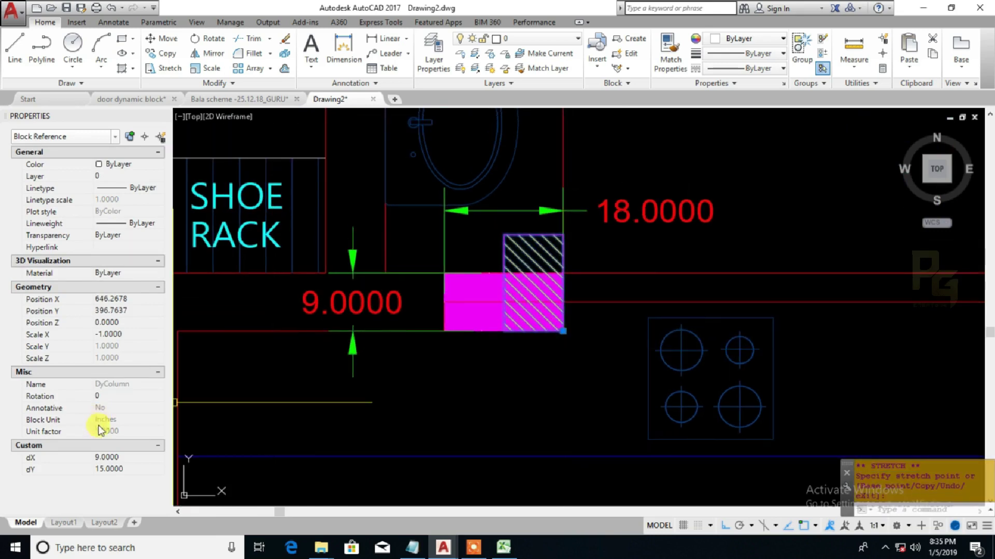
Step: Set the kitchen column's dY to 9 and its dX to 18
click(127, 470)
text(9)
key(Return)
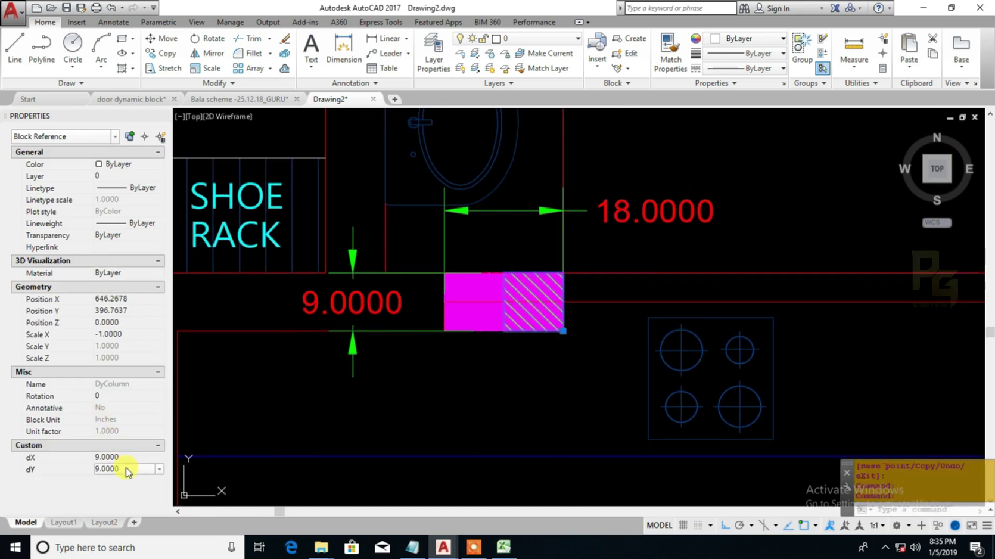
click(129, 458)
text(15)
key(Return)
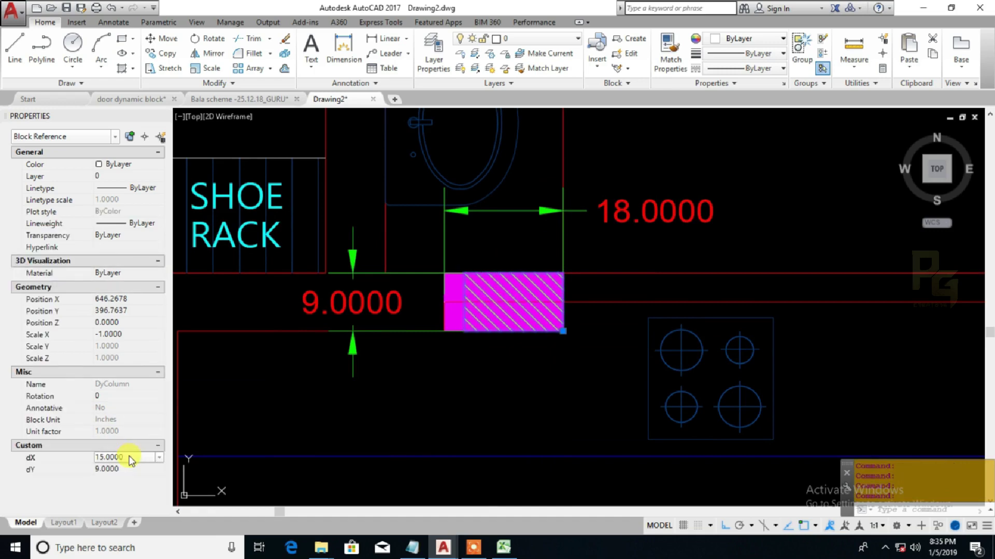
key(Escape)
scroll(571, 369, down, 2)
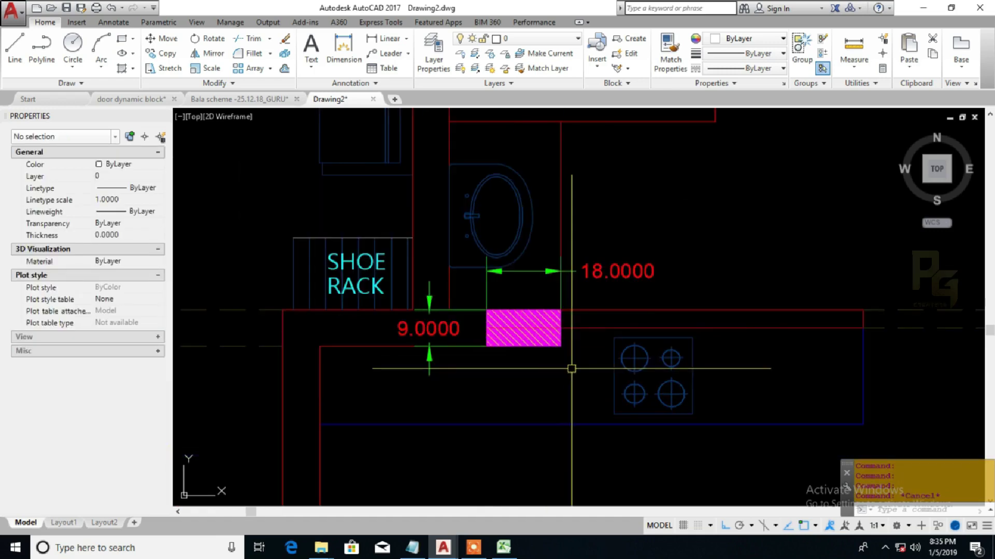
scroll(571, 369, down, 3)
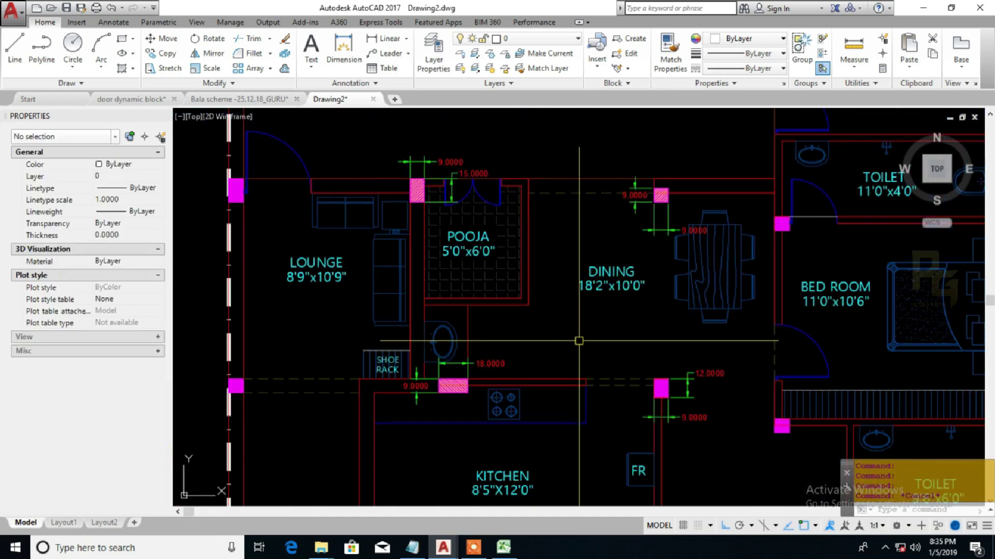